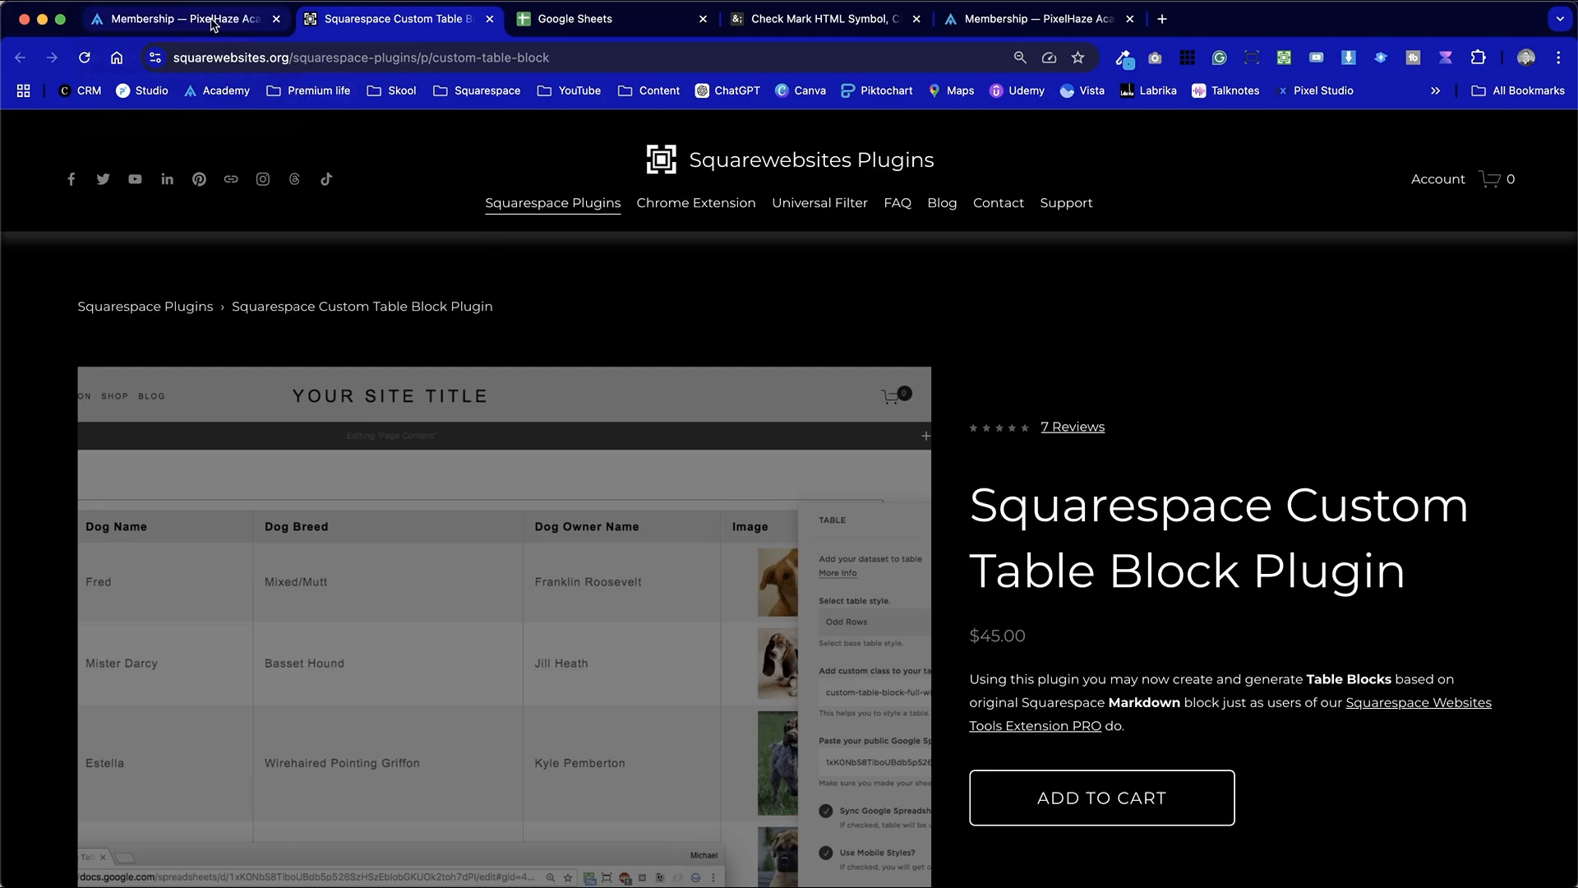
Switch to the academy's Membership page and examine its Course Plans comparison table
left_click(212, 25)
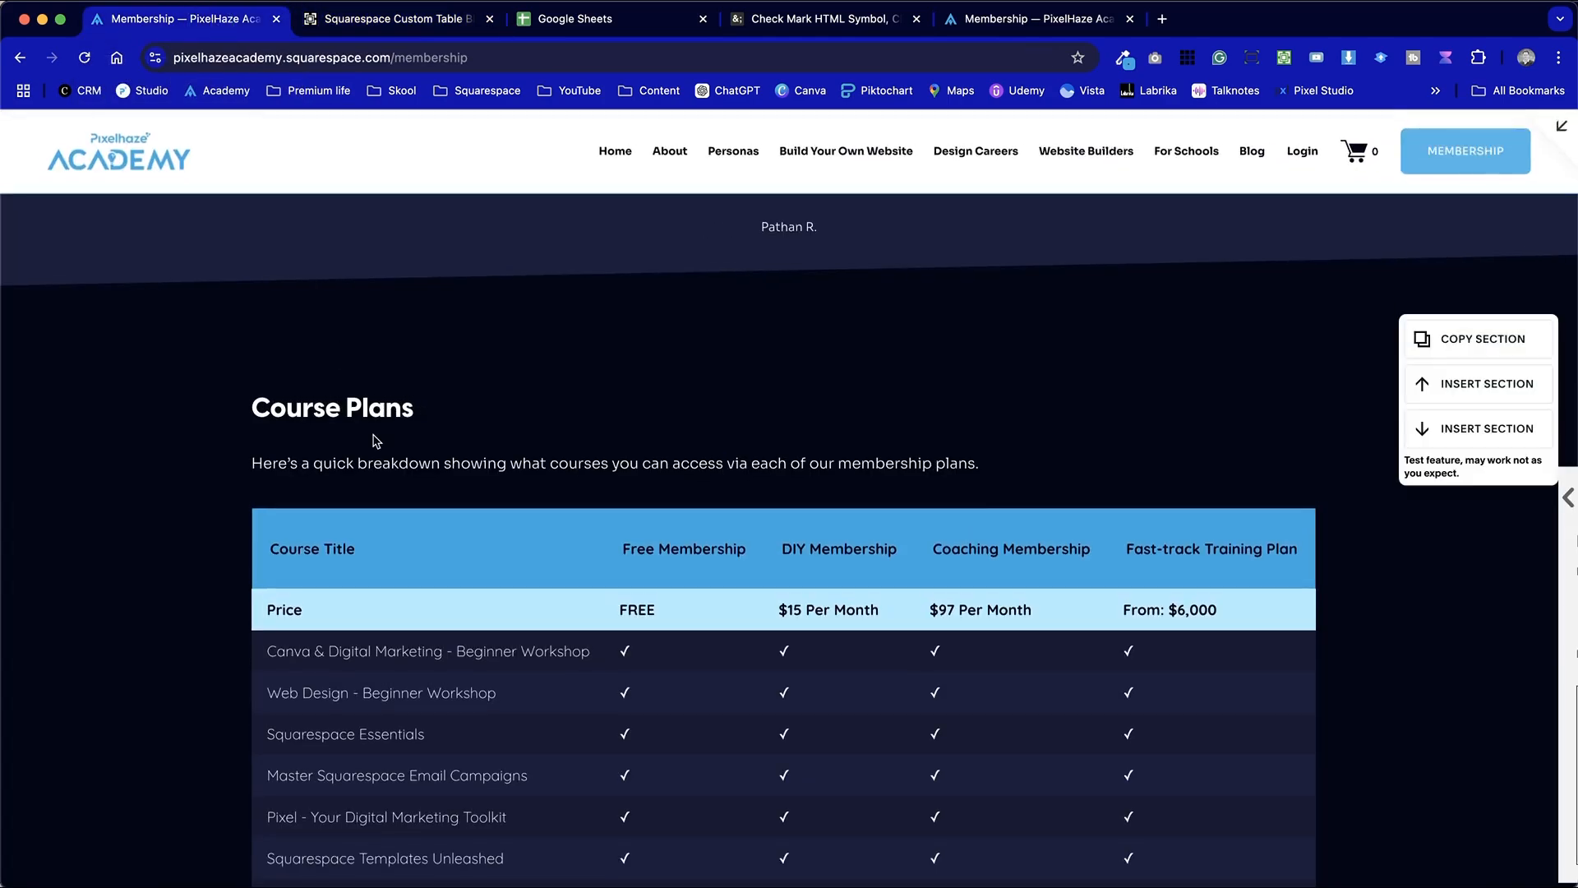
scroll(374, 438, "down", 3)
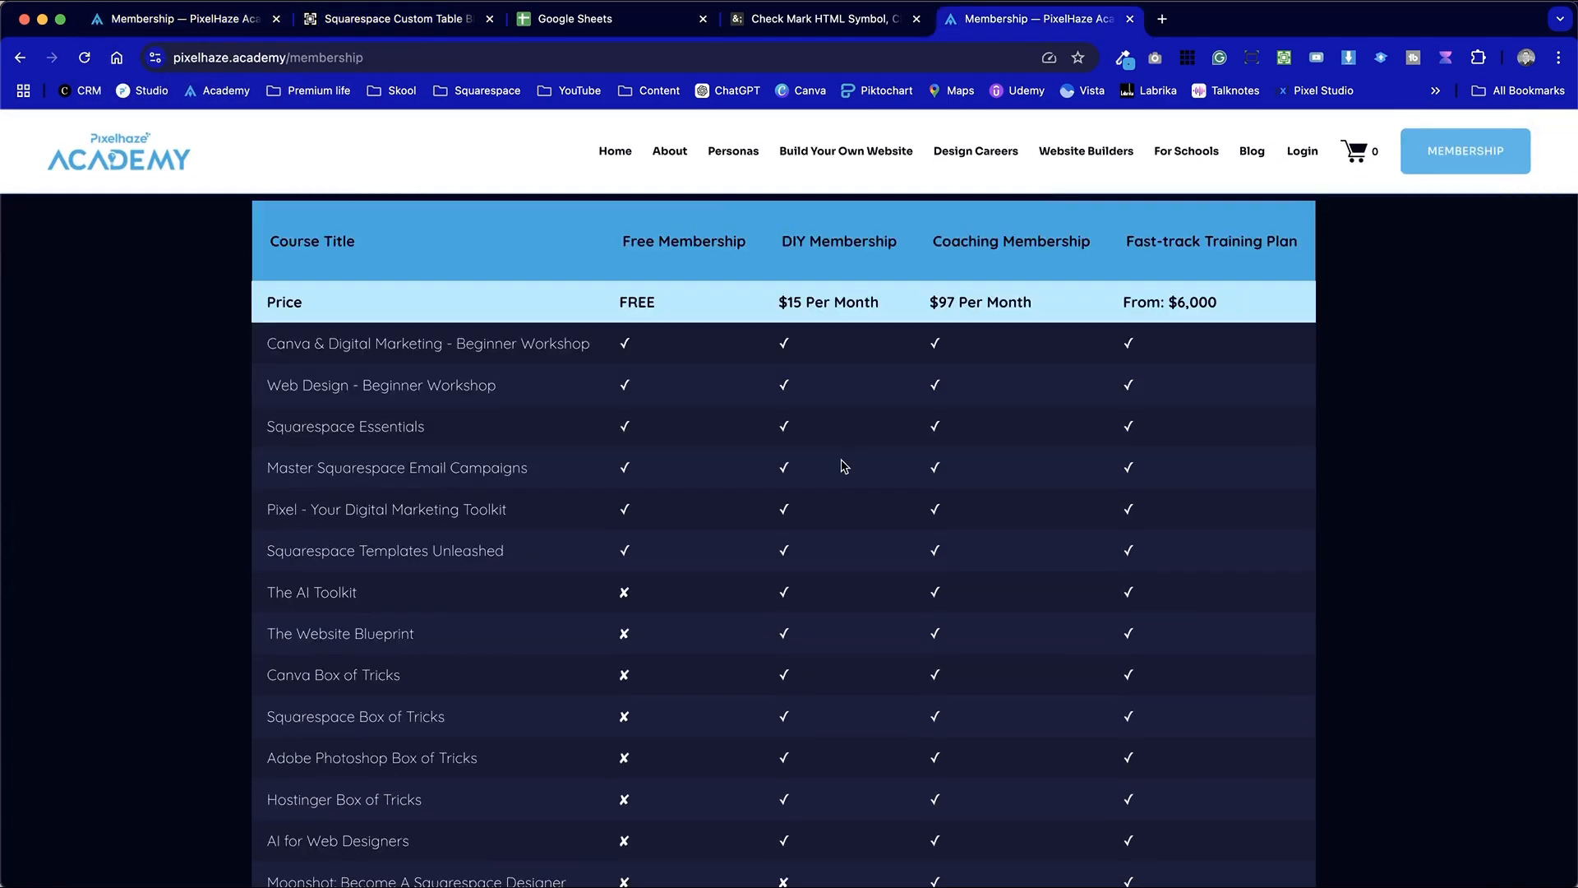
scroll(844, 465, "up", 20)
scroll(841, 466, "up", 10)
scroll(840, 460, "down", 20)
scroll(842, 460, "down", 5)
scroll(840, 458, "up", 4)
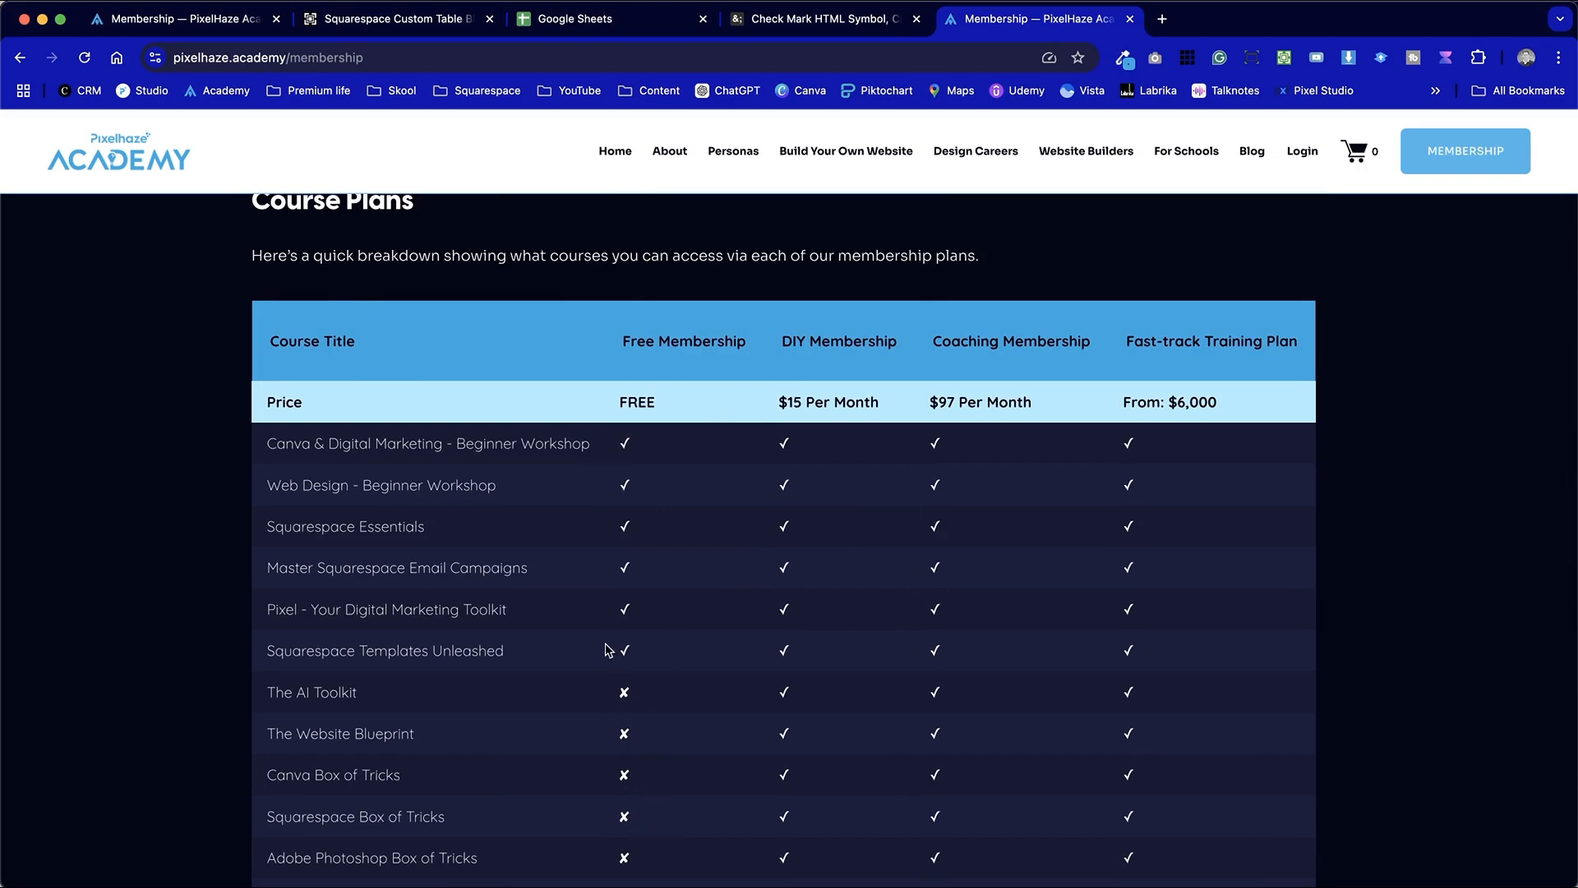
Examine the live Membership page's Course Plans table, comparing the tick and cross marks for each course across the membership plans
scroll(543, 791, "down", 5)
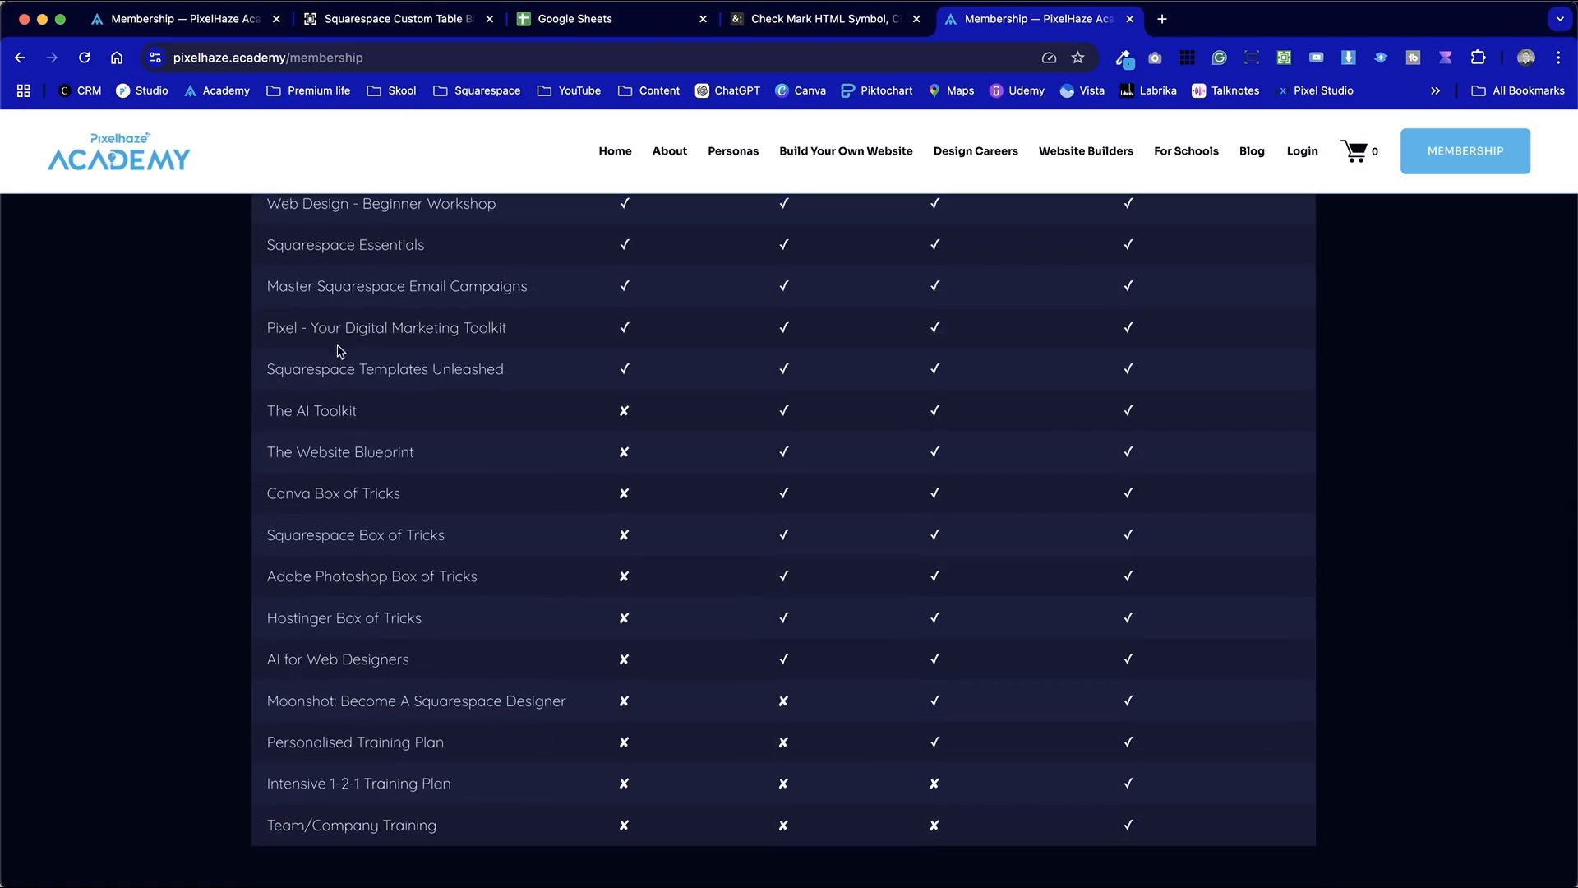
scroll(707, 809, "up", 5)
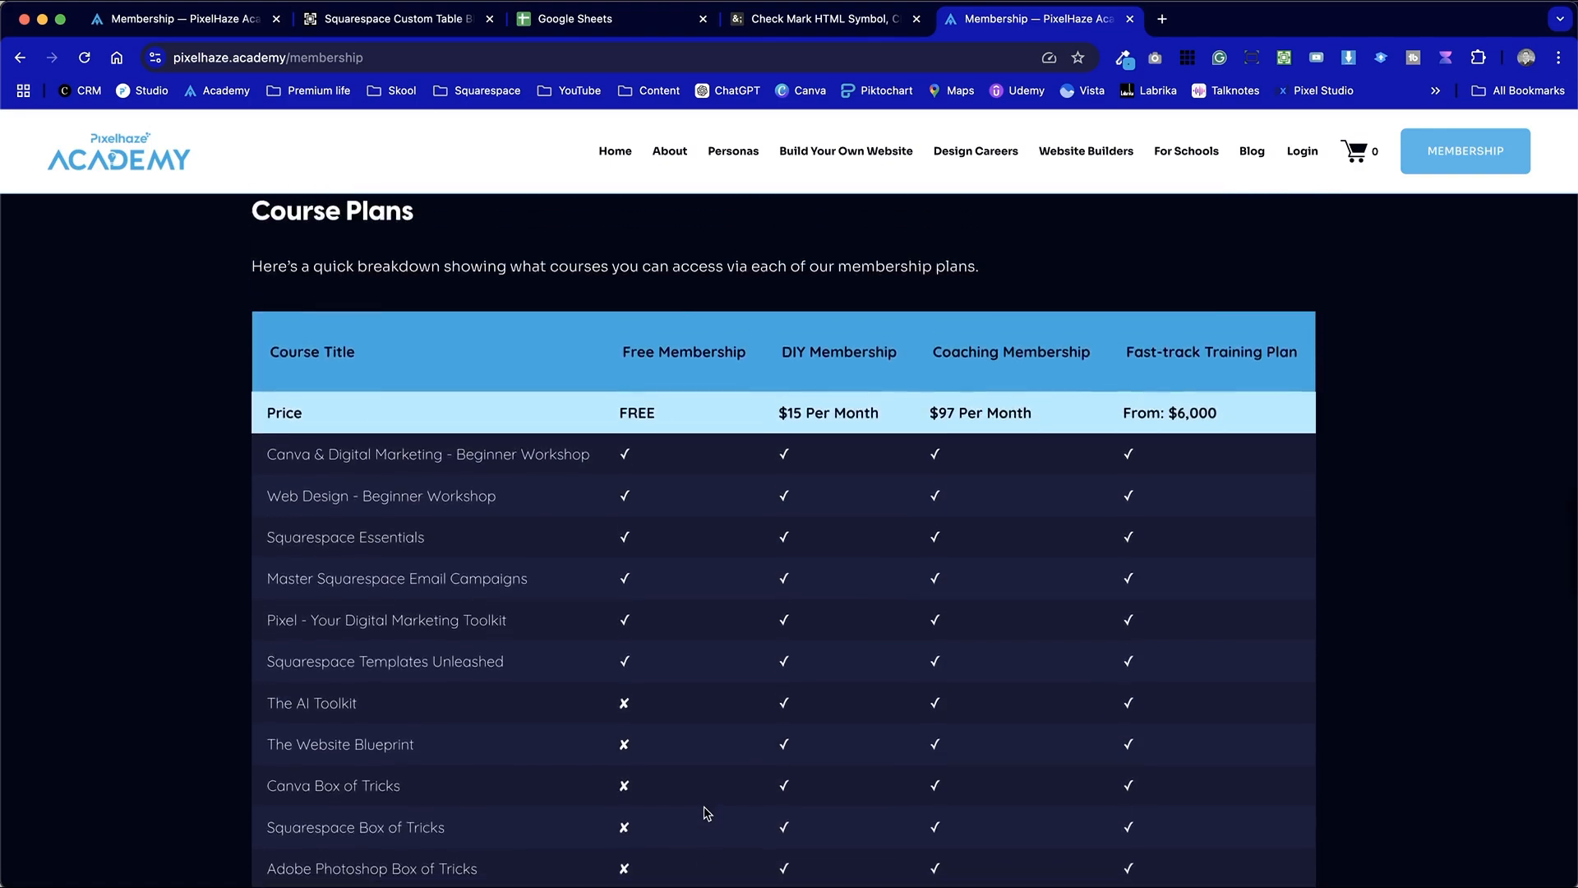
scroll(704, 814, "down", 4)
left_click_drag(634, 462, 605, 460)
left_click_drag(800, 507, 778, 501)
left_click_drag(631, 508, 615, 507)
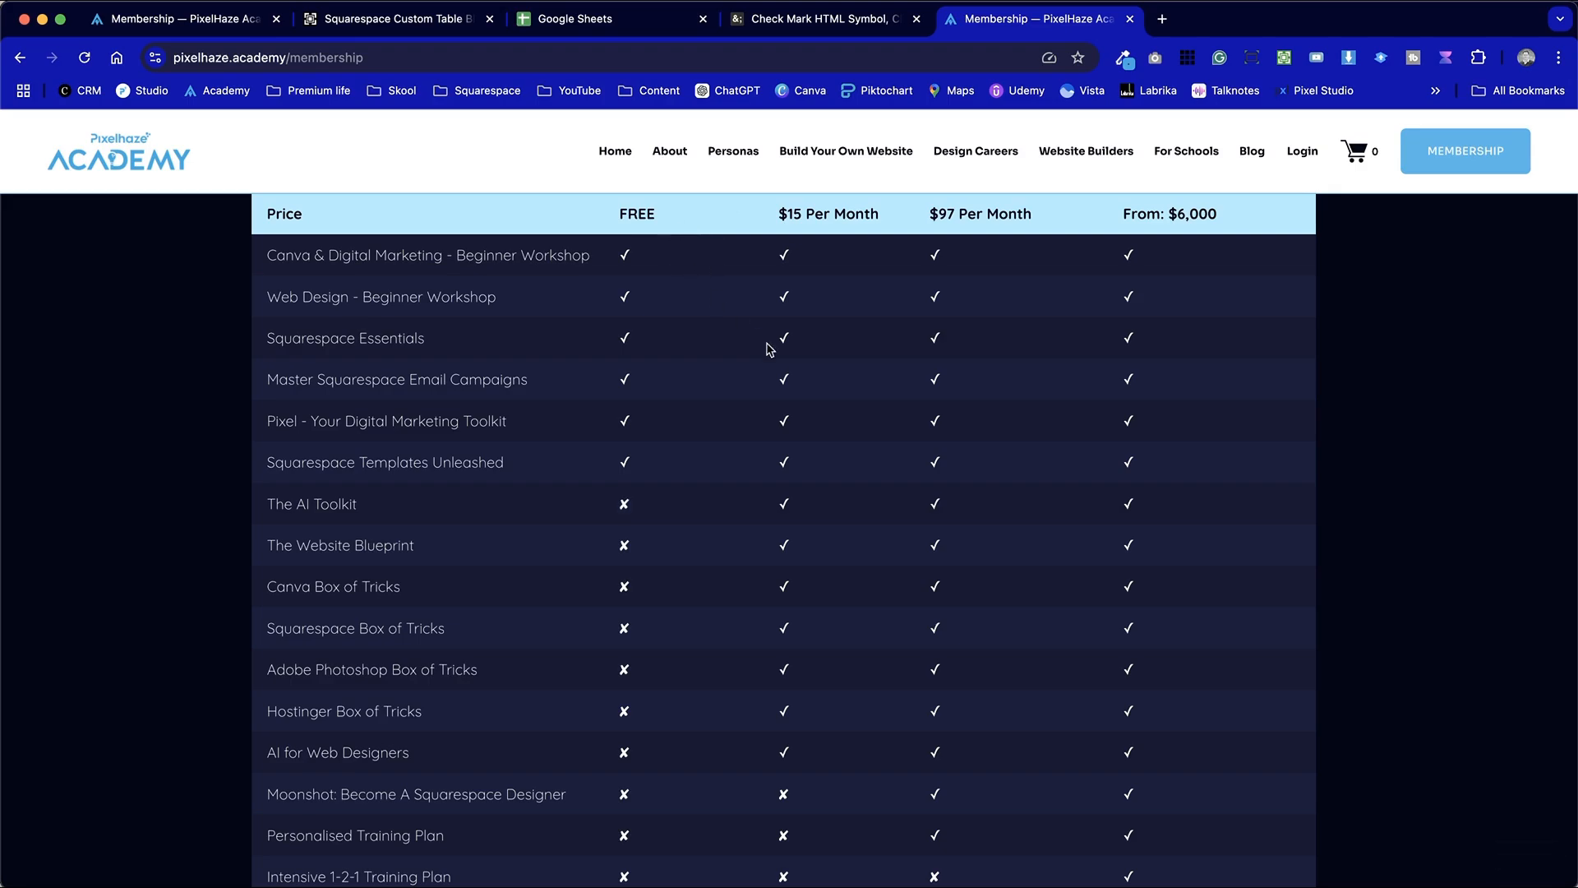
scroll(770, 345, "up", 3)
scroll(771, 354, "down", 10)
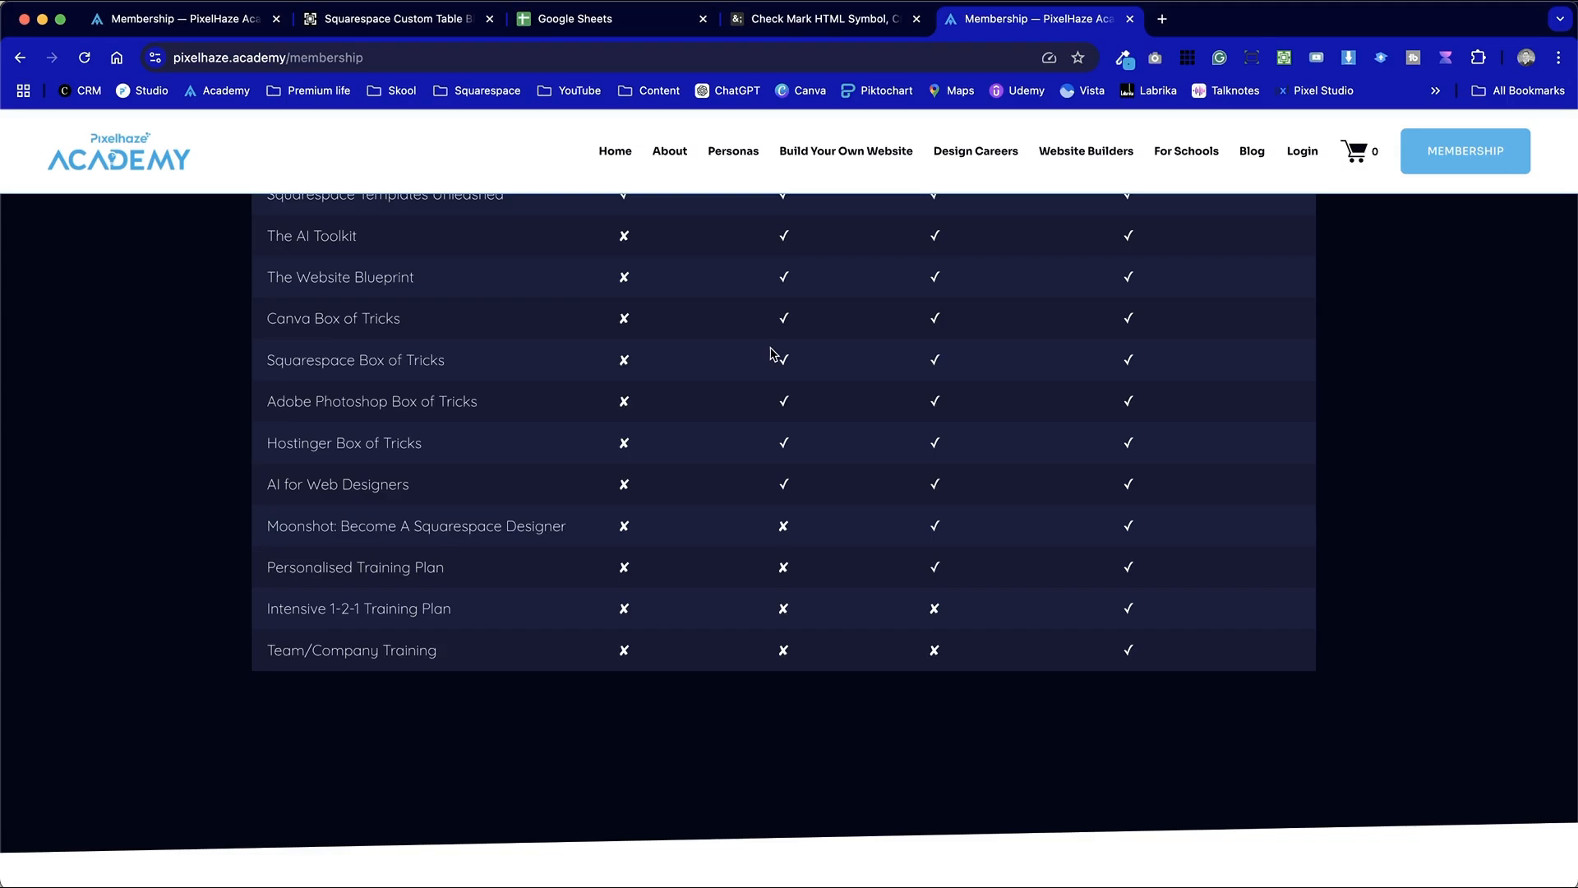
scroll(770, 353, "up", 15)
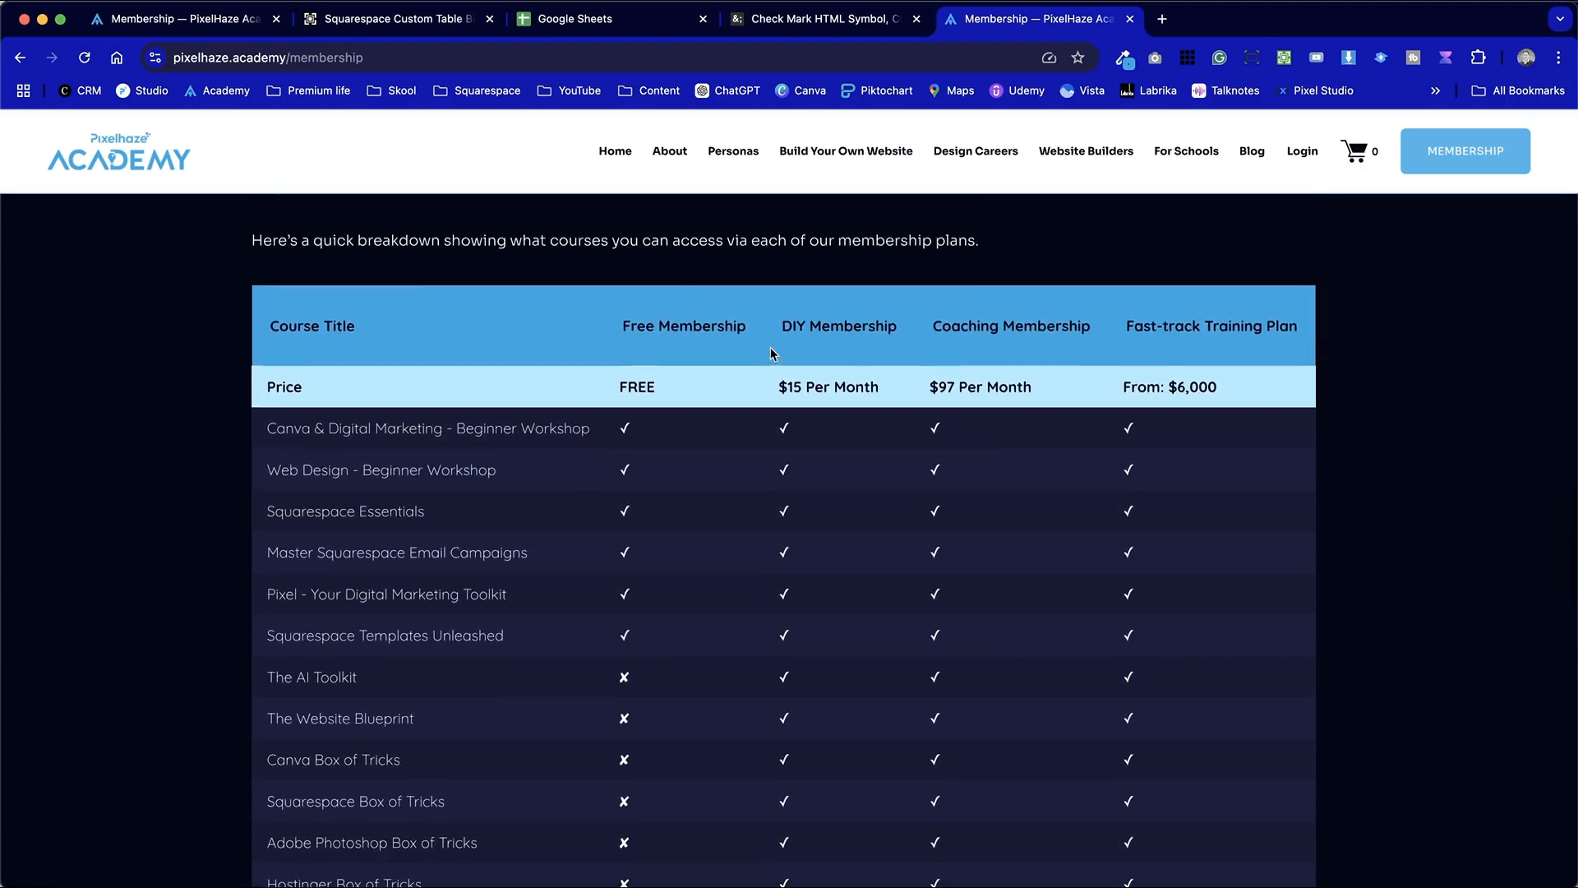
scroll(771, 353, "up", 2)
scroll(770, 353, "down", 3)
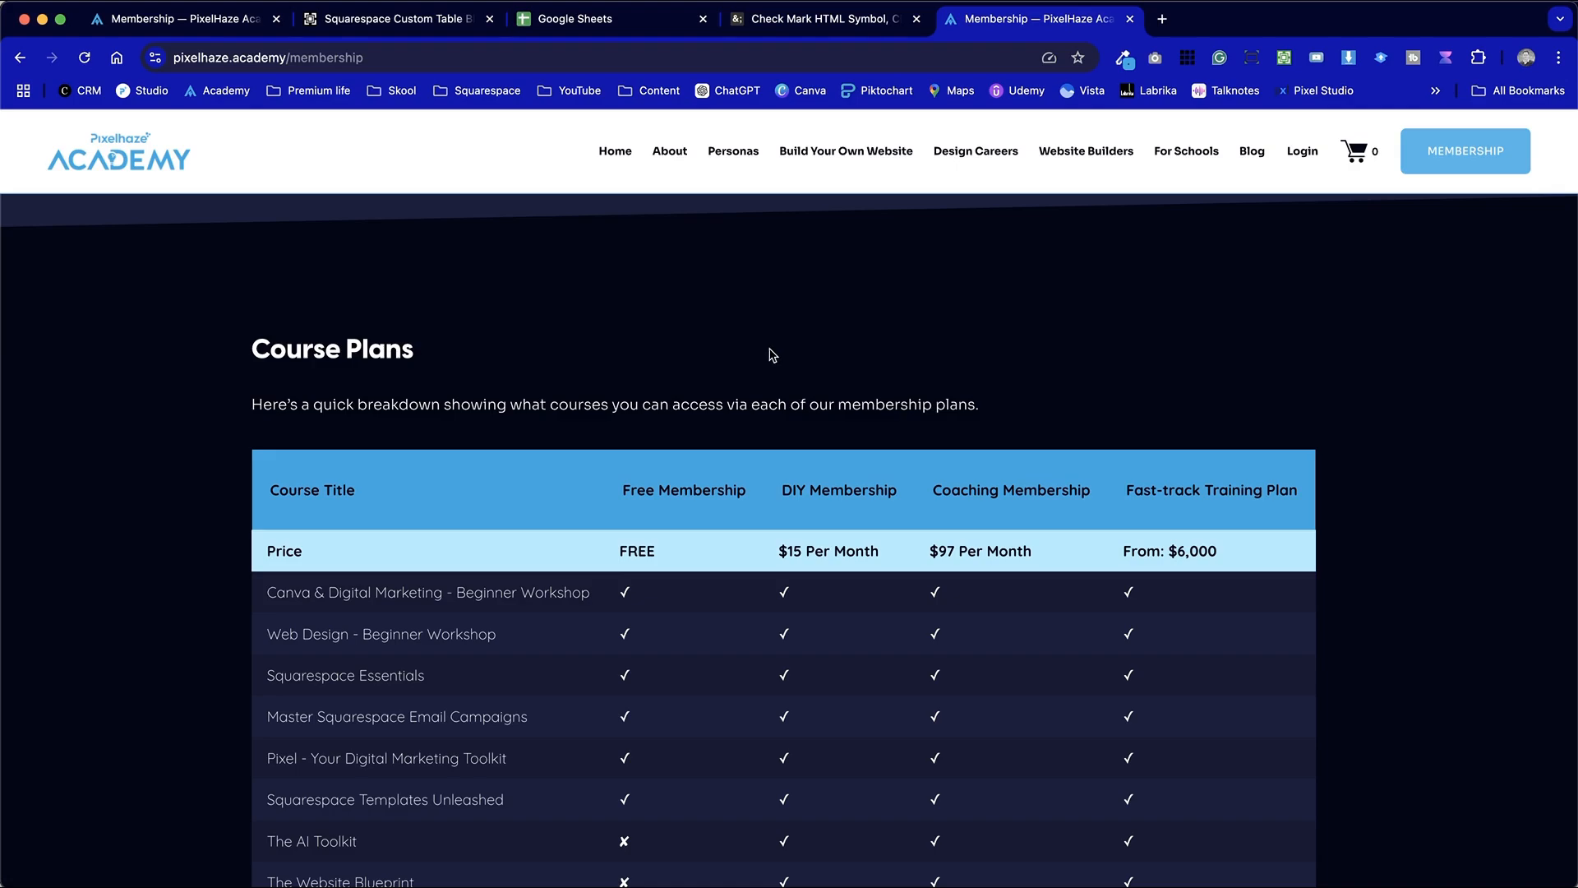
scroll(771, 353, "down", 4)
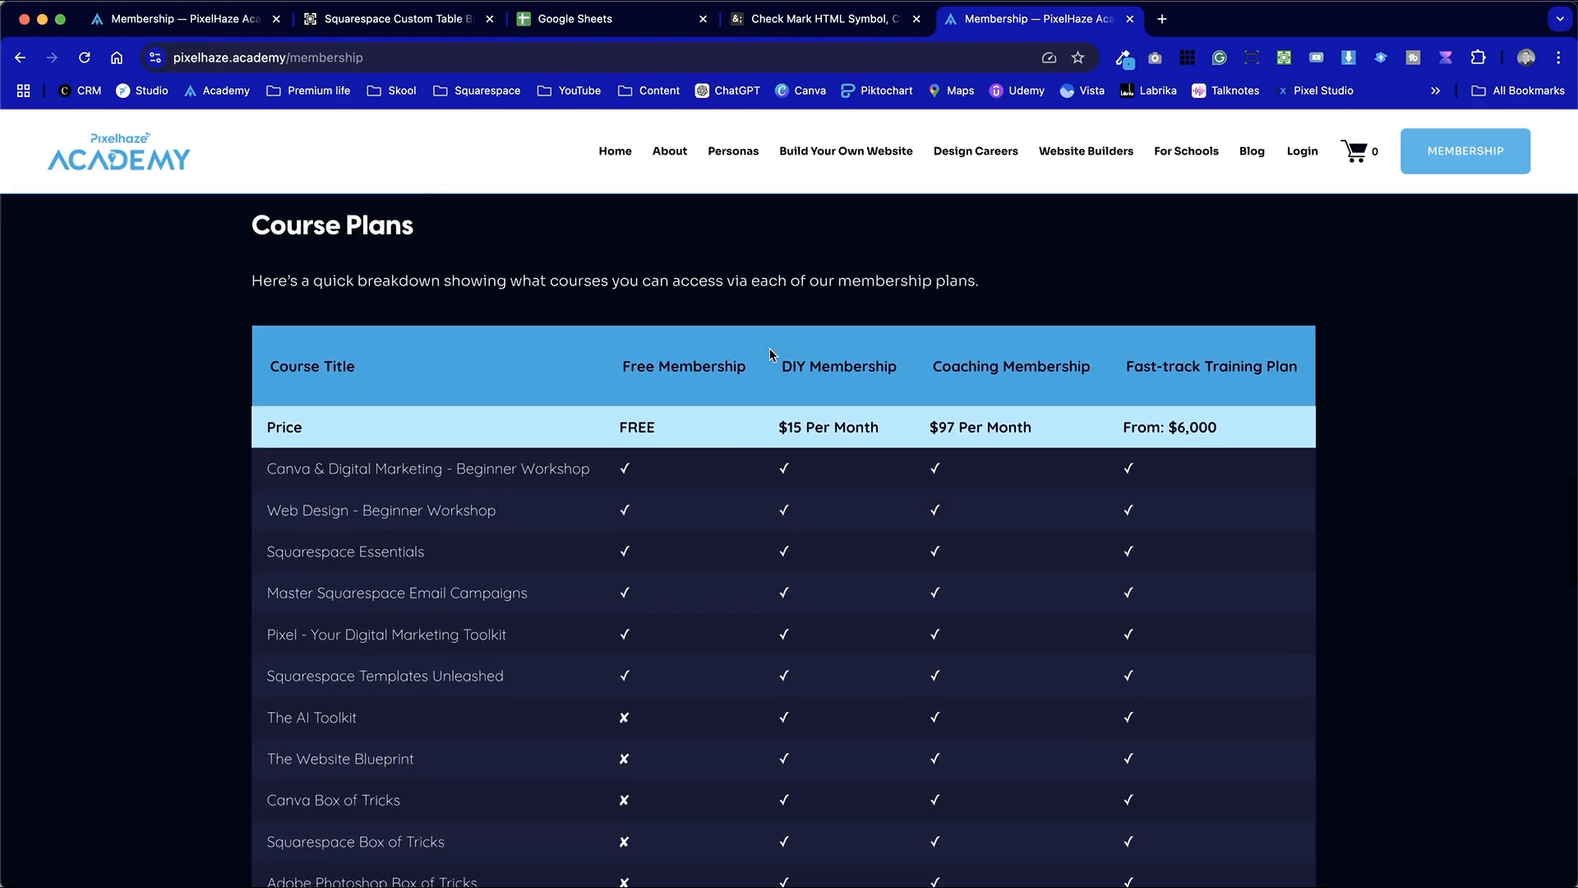
scroll(771, 353, "up", 2)
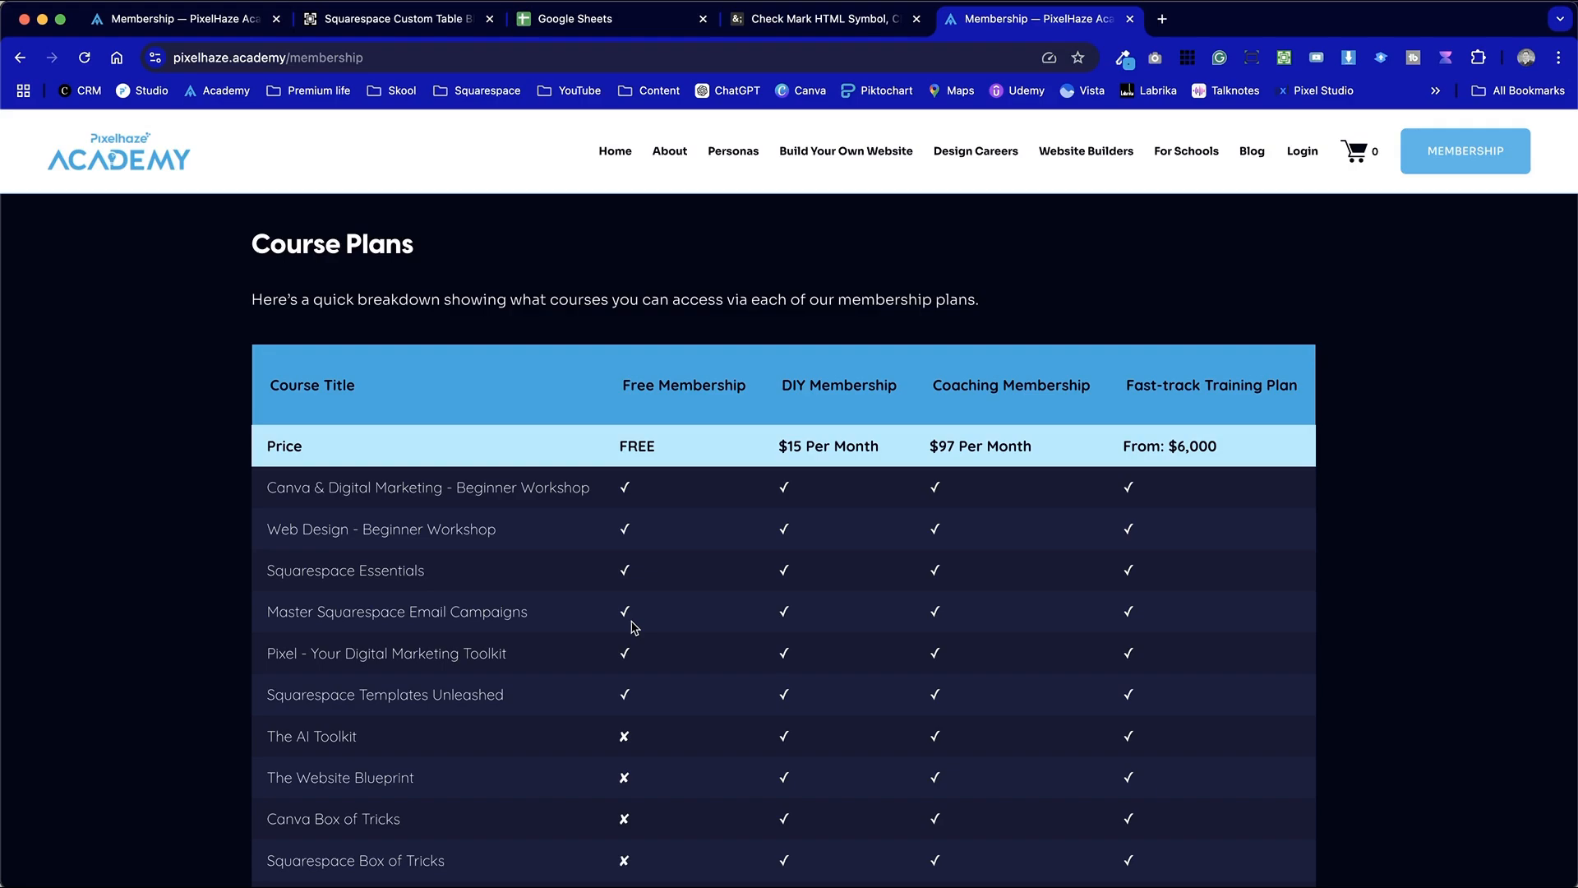
scroll(634, 628, "down", 2)
scroll(634, 628, "down", 1)
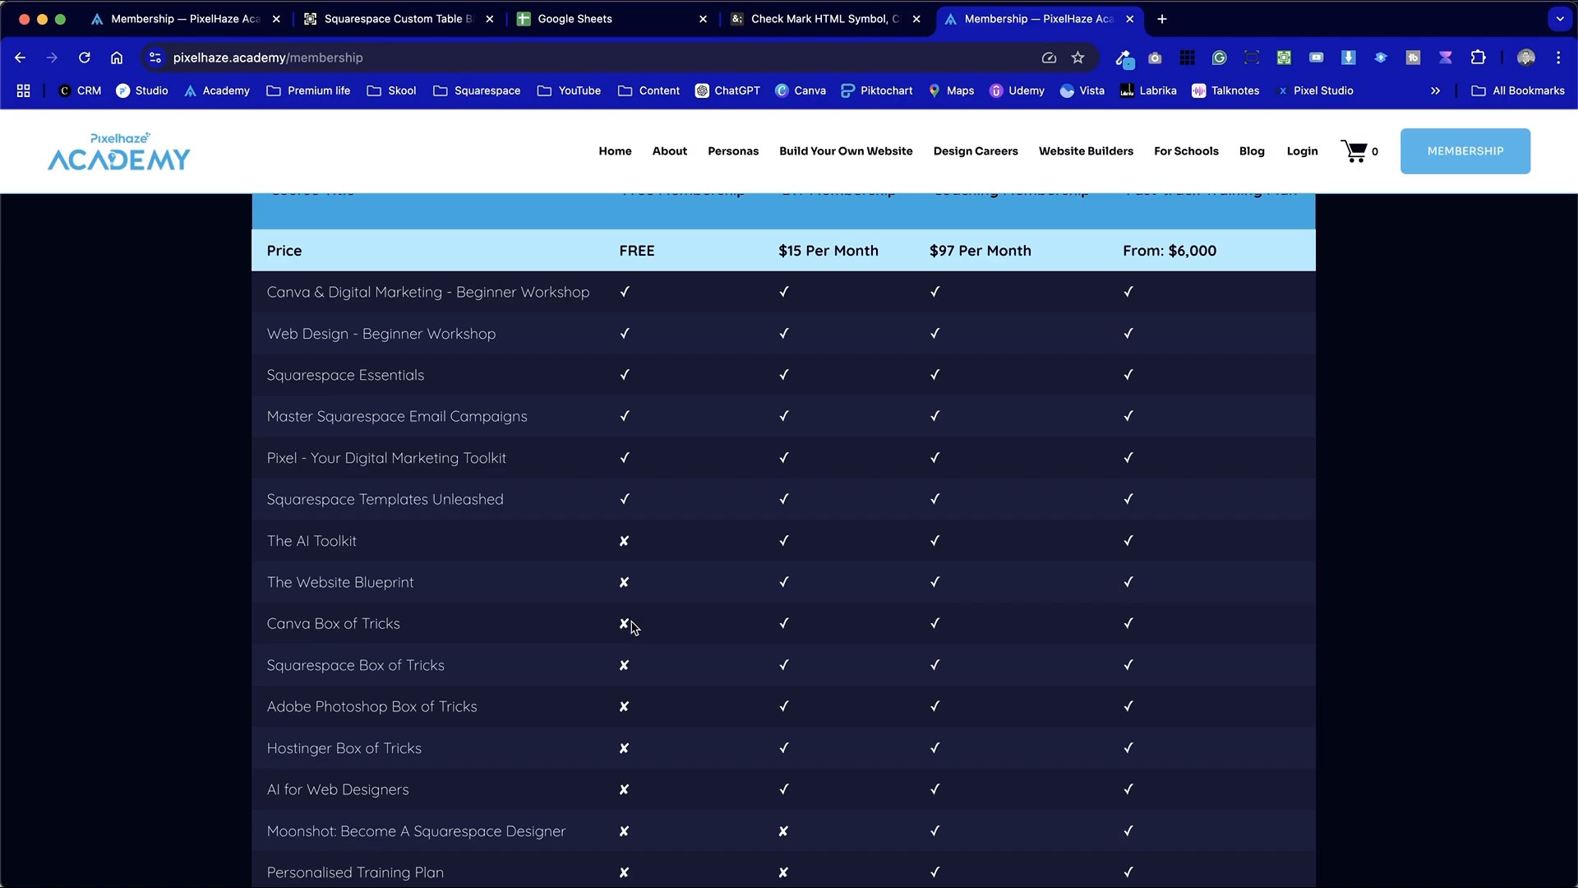
Review the Squarespace Custom Table Block Plugin page, the Tools PRO extension options, the demo dog table and the code for the Injections tab
left_click(433, 20)
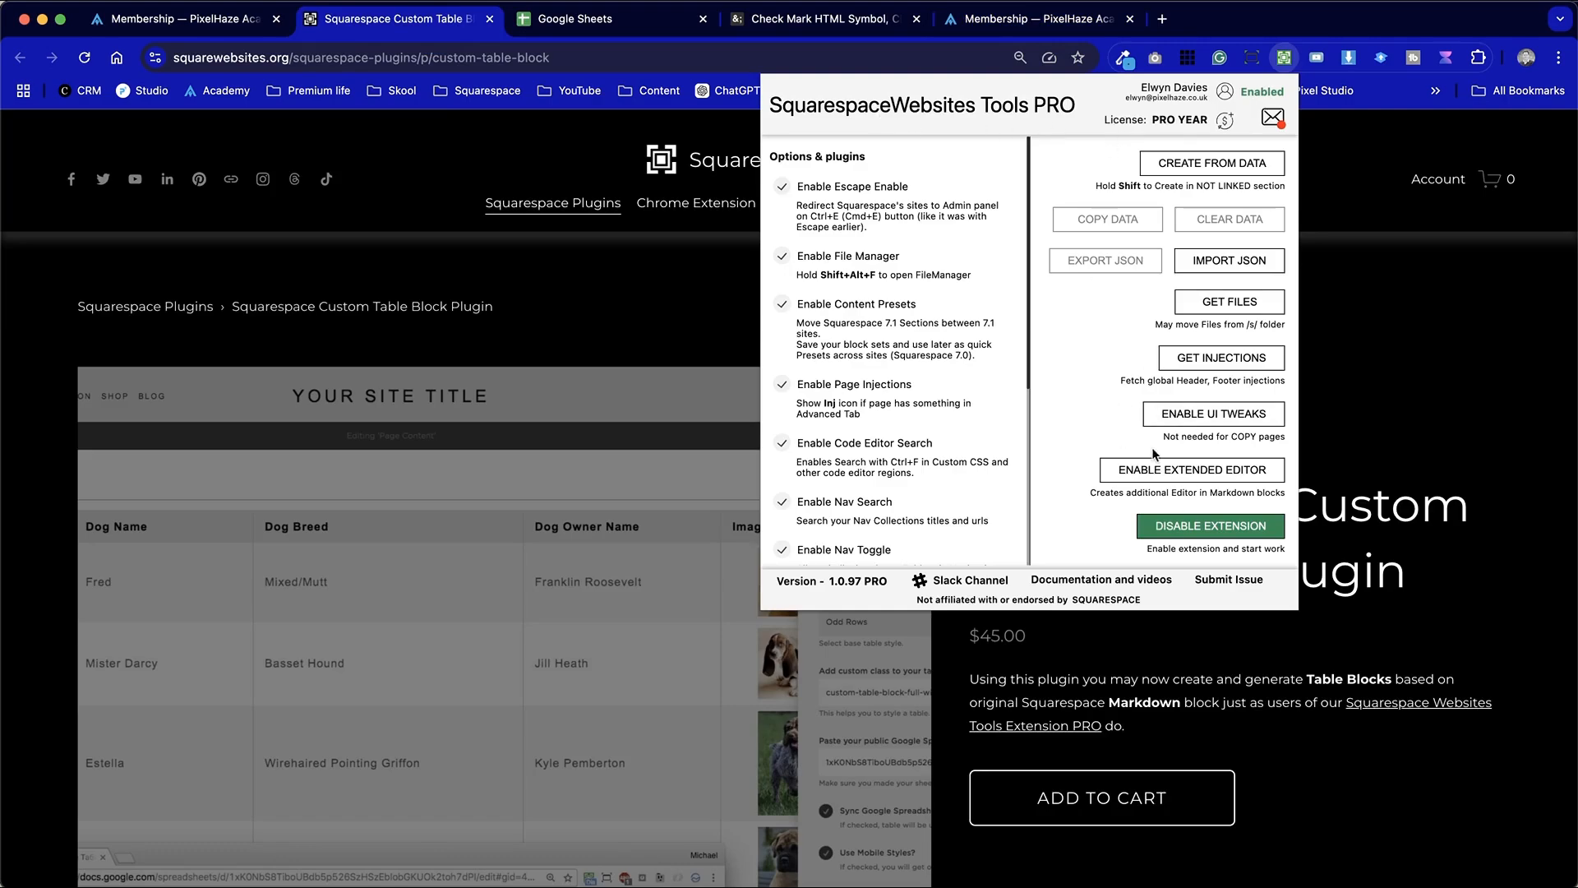
left_click(1420, 302)
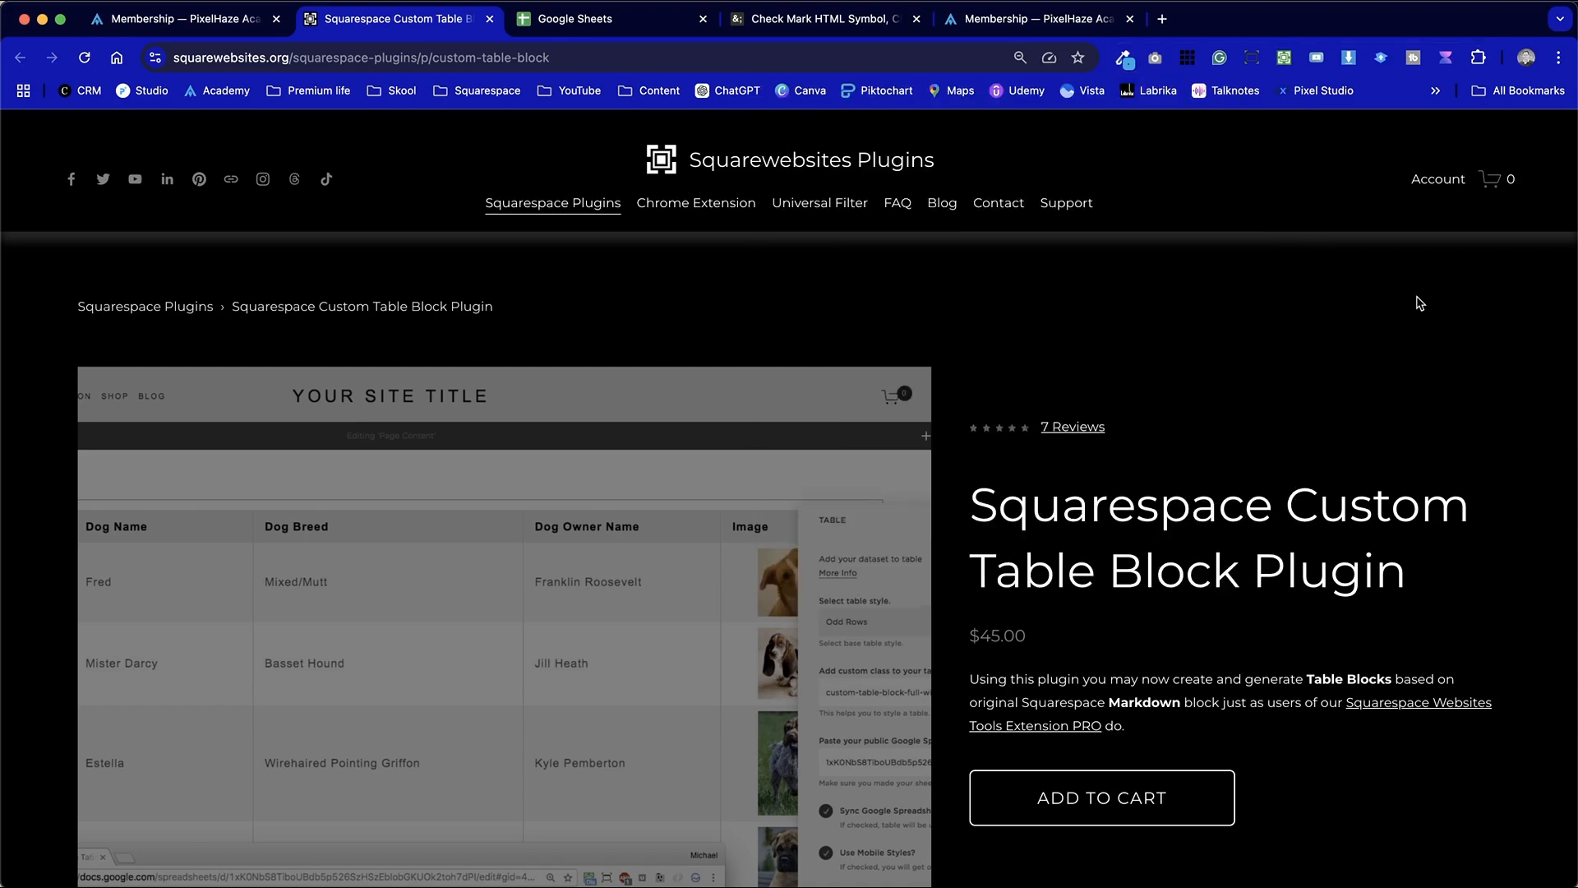
scroll(1419, 302, "down", 3)
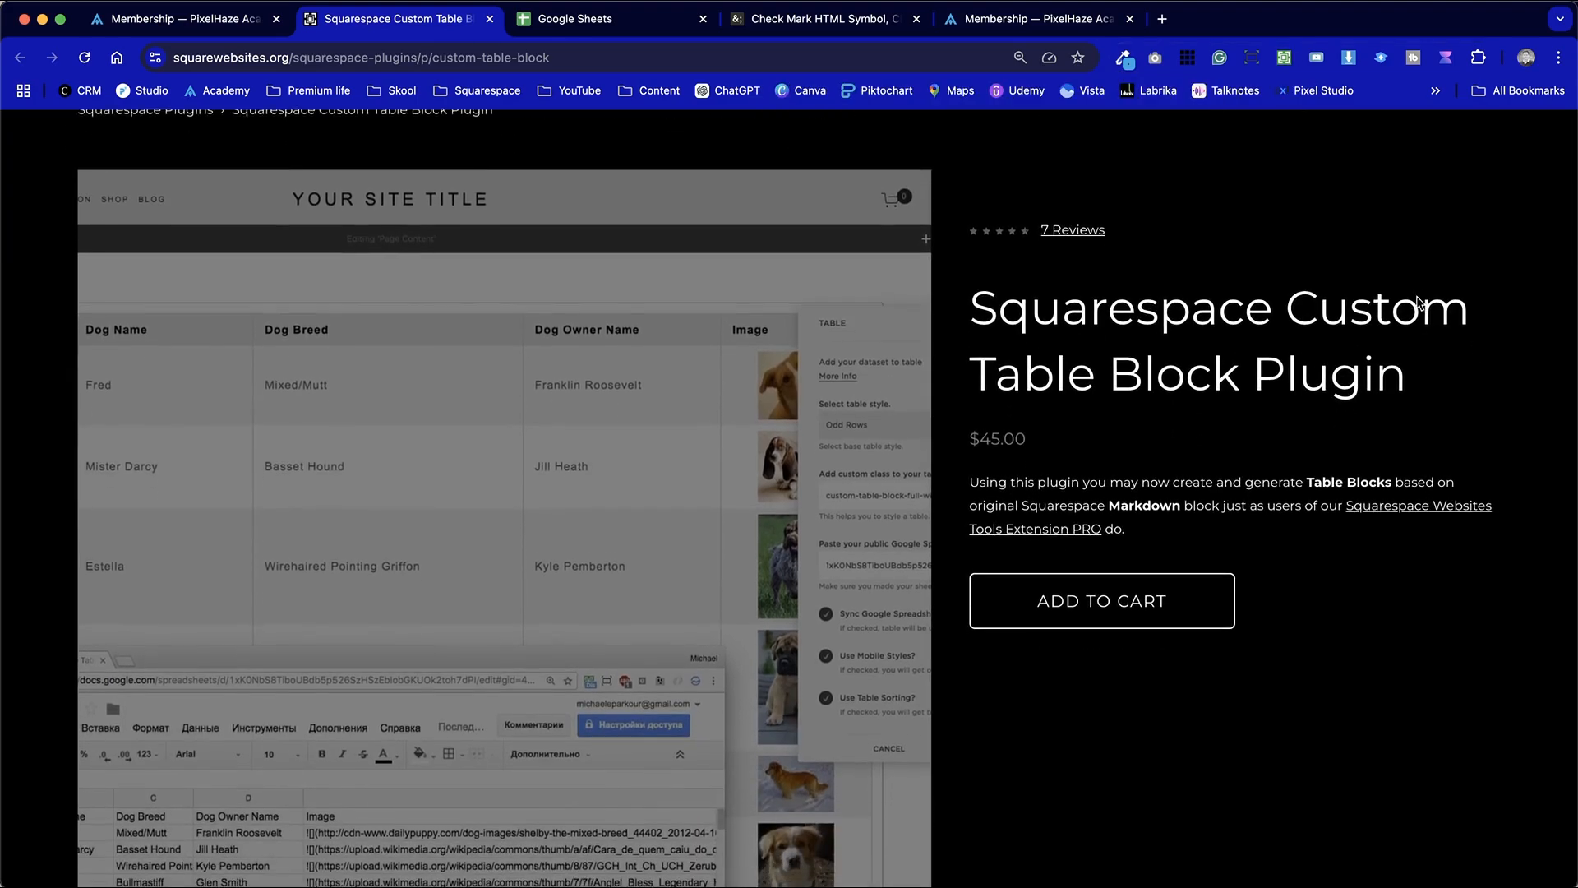
scroll(1419, 303, "down", 15)
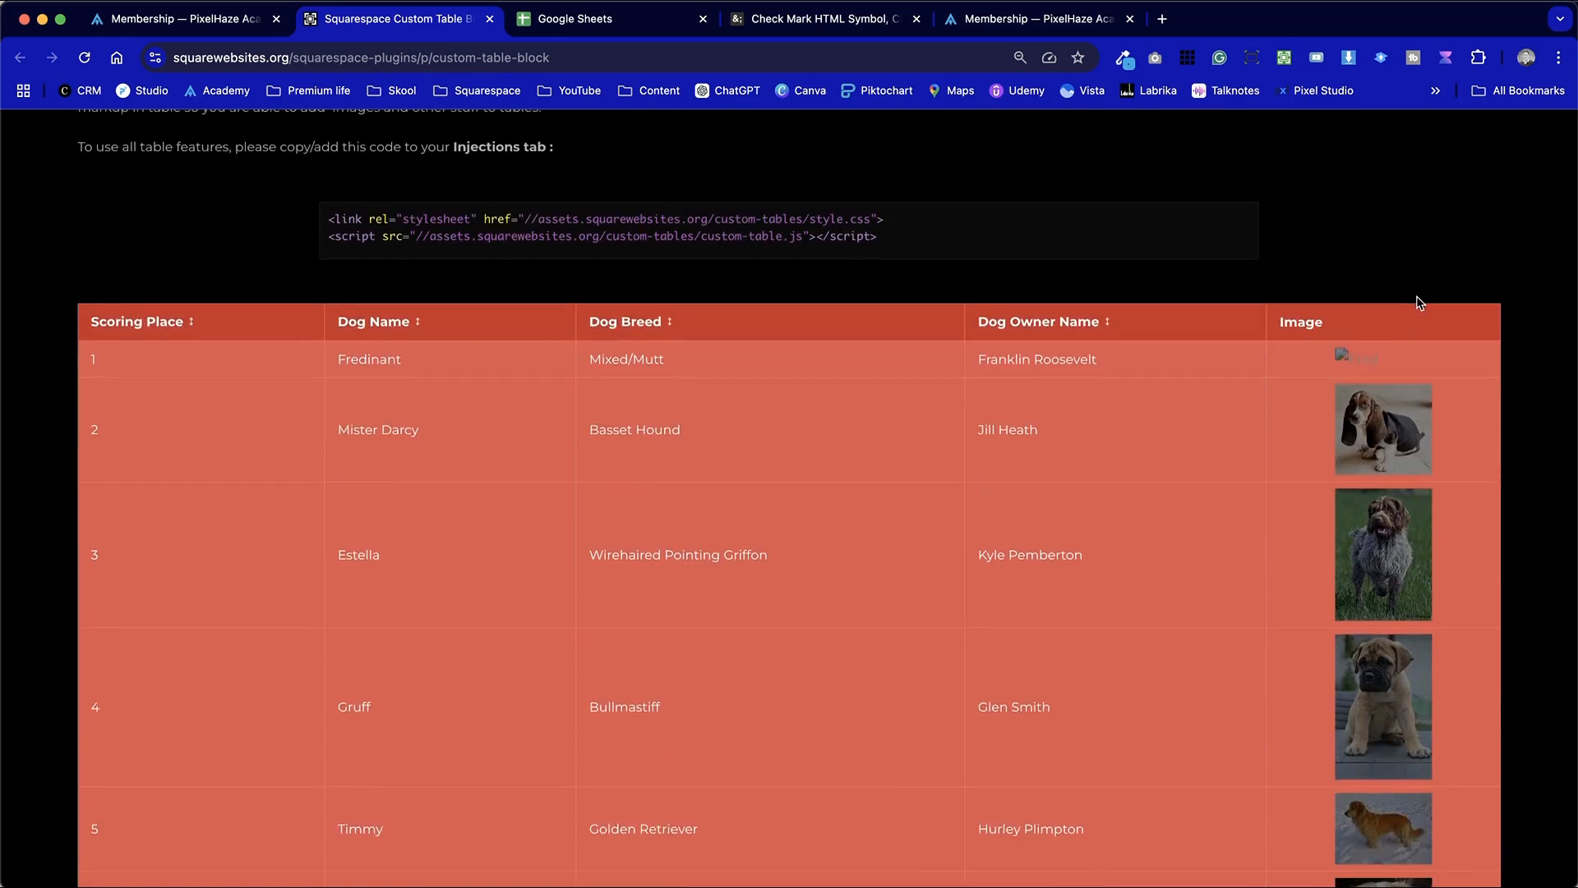
scroll(1420, 302, "down", 9)
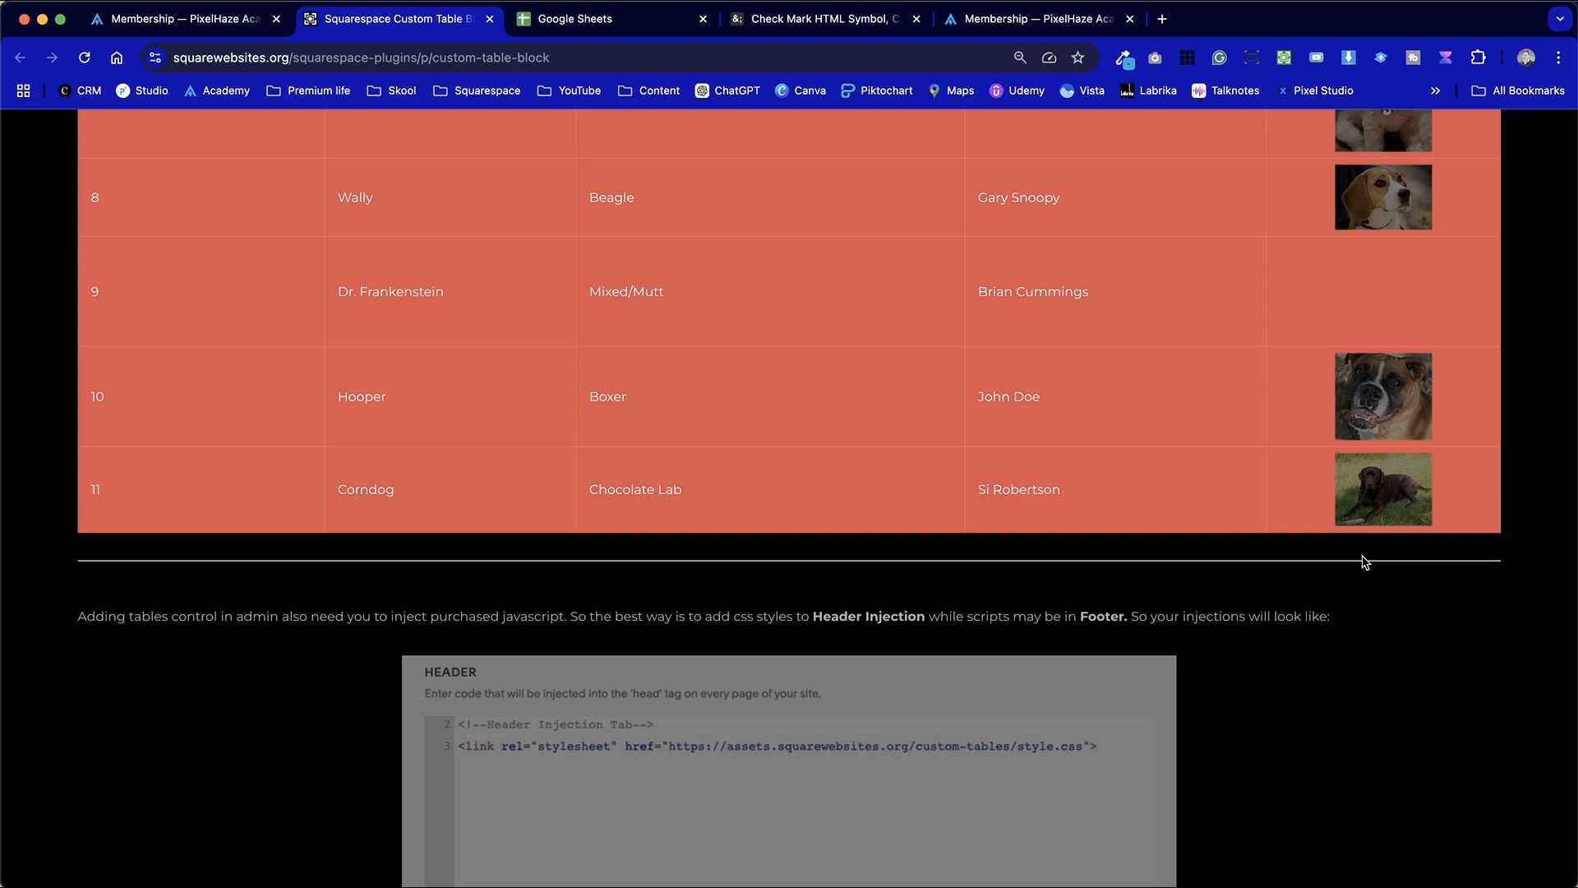
scroll(1365, 563, "down", 3)
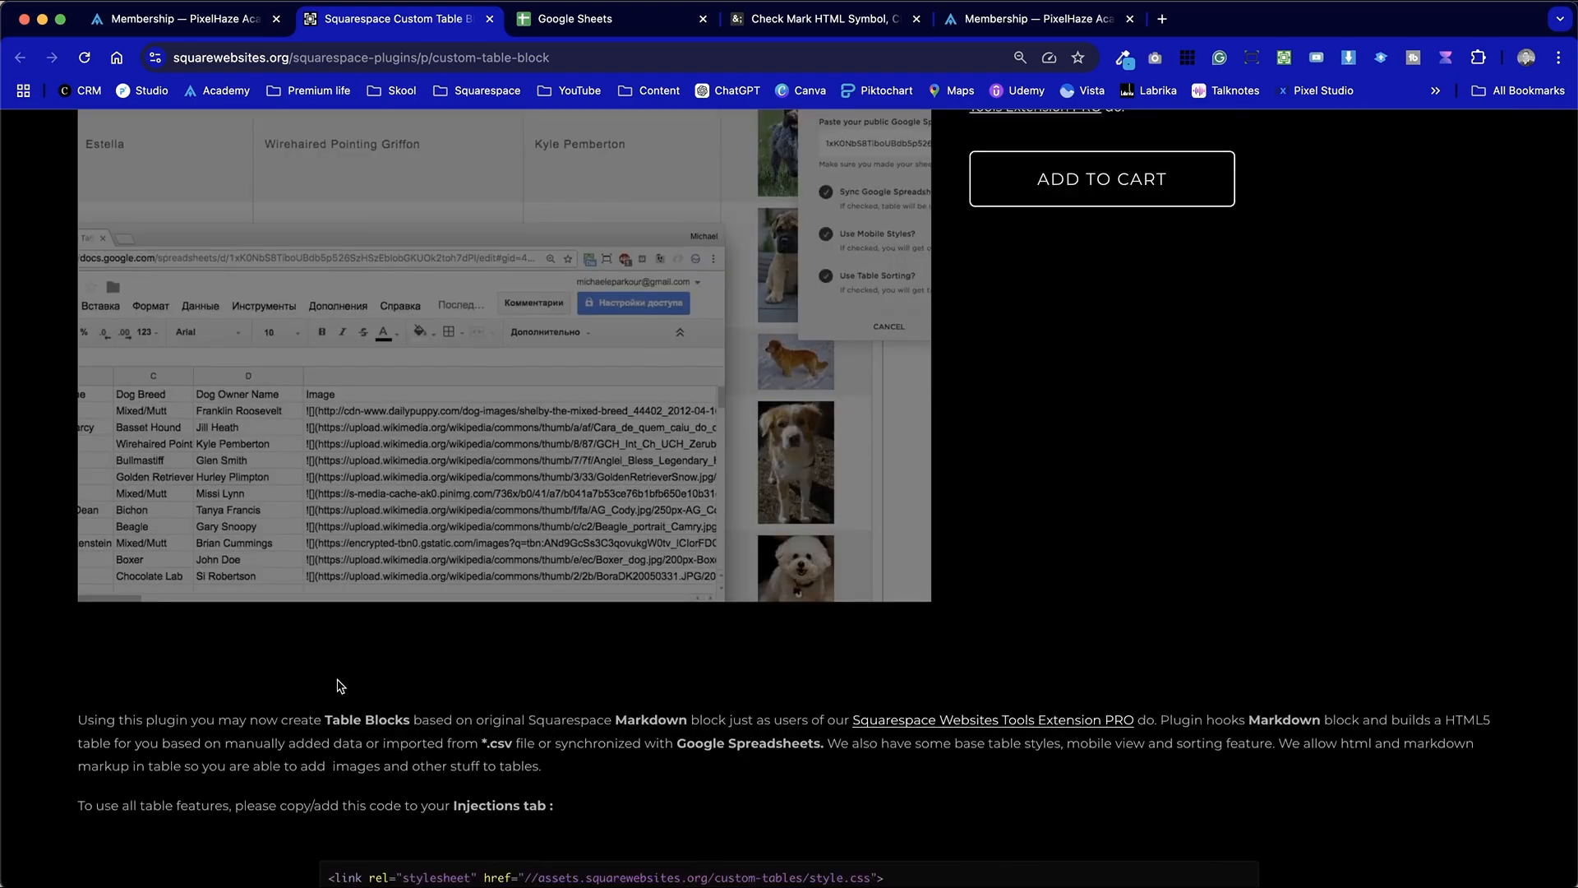
scroll(339, 682, "down", 4)
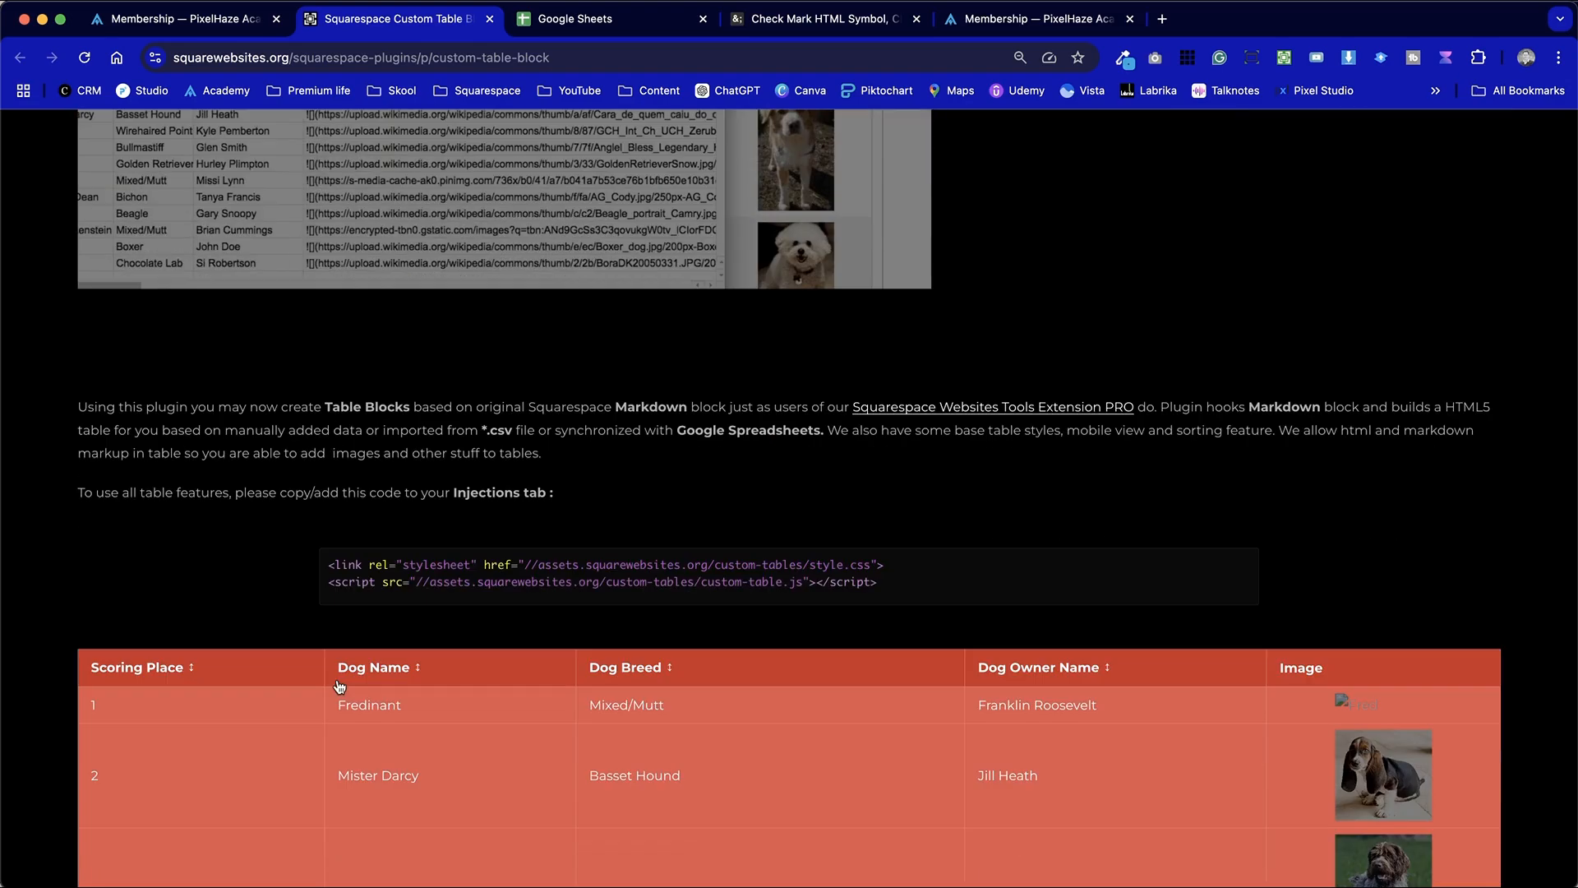
left_click_drag(296, 554, 958, 619)
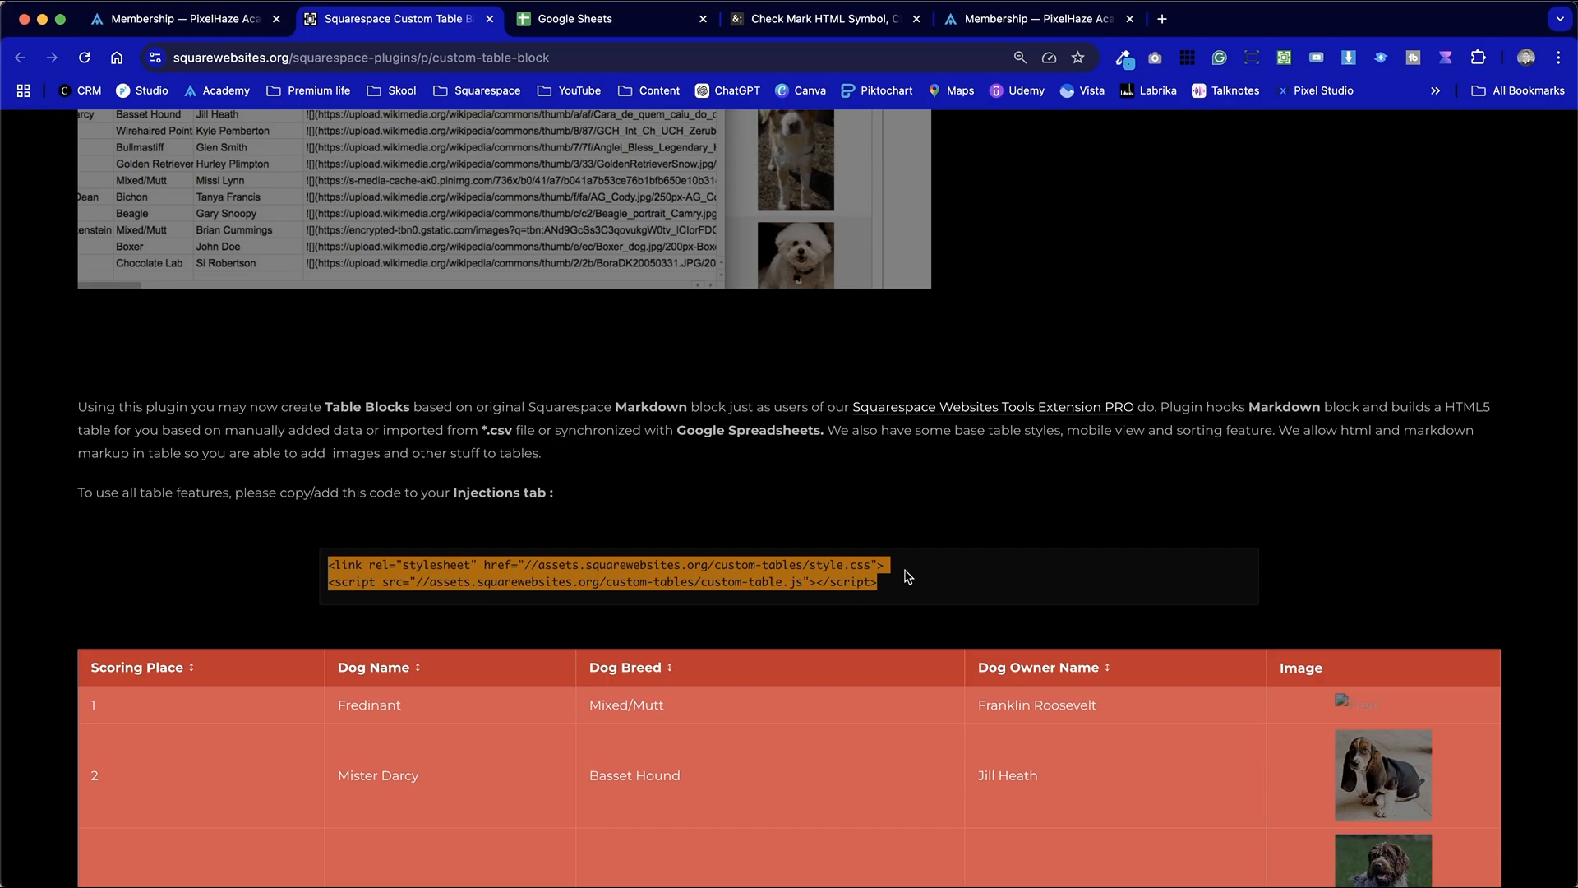
scroll(904, 577, "up", 10)
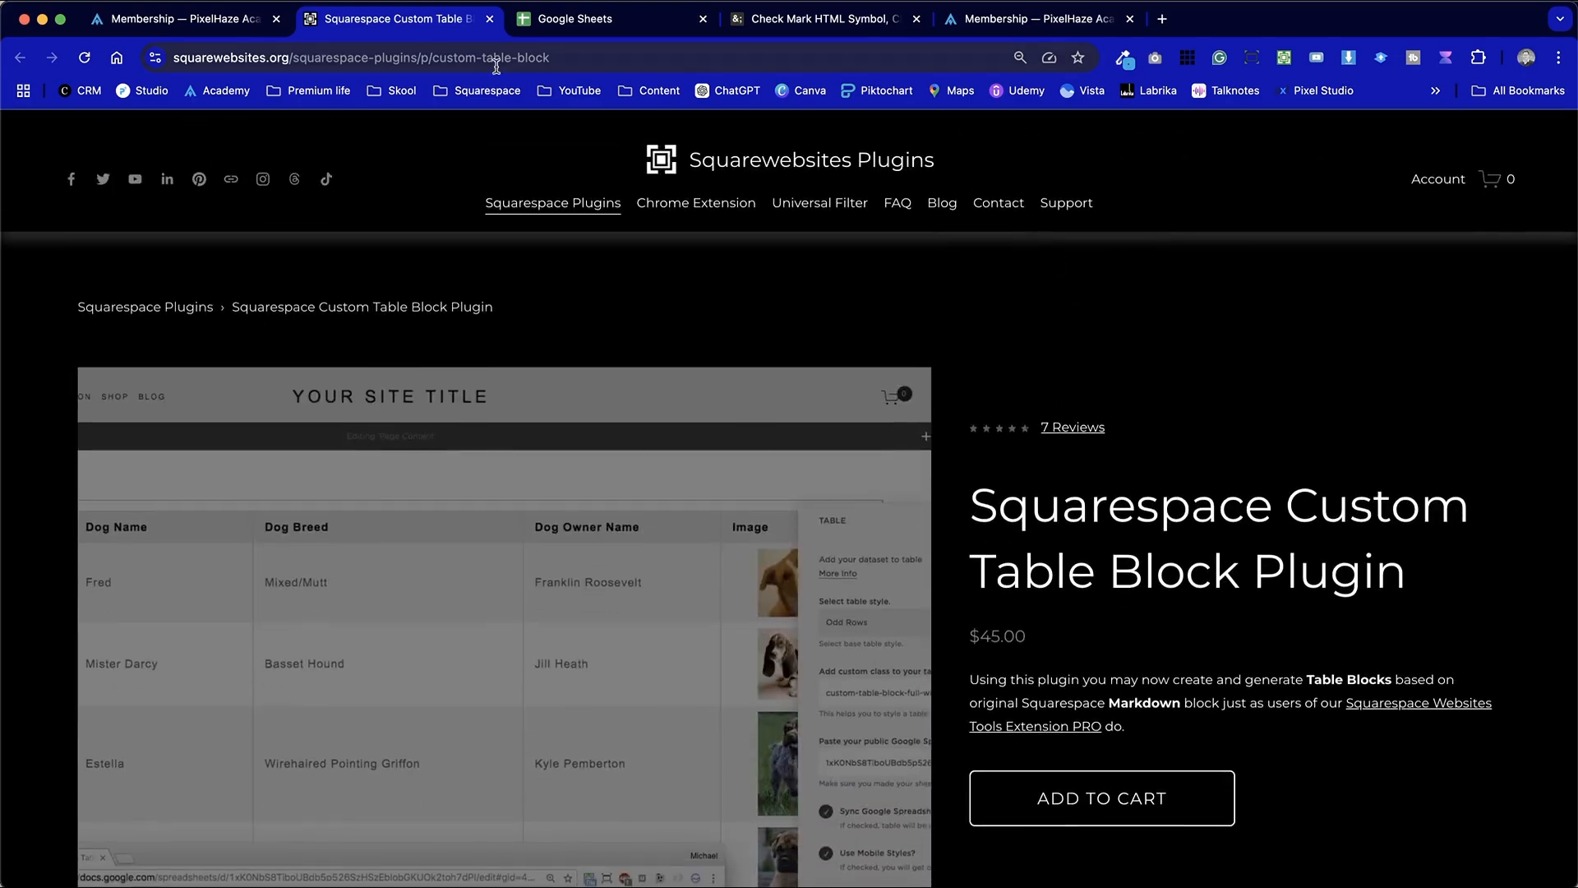
Return to the academy site's Membership page in Squarespace and open it for editing
left_click(143, 14)
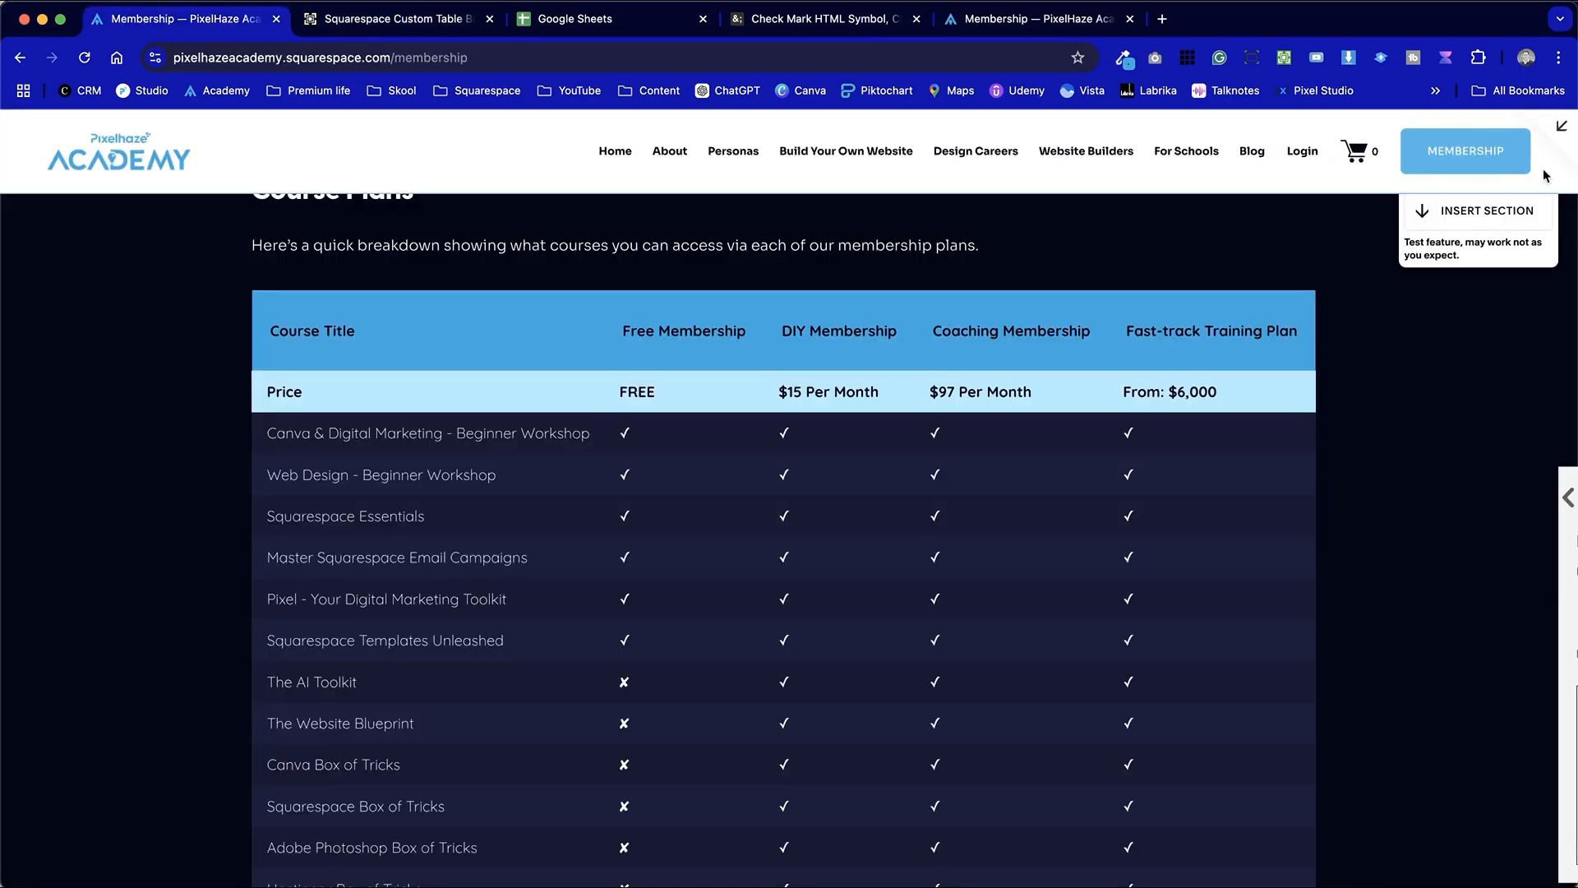
left_click(1560, 126)
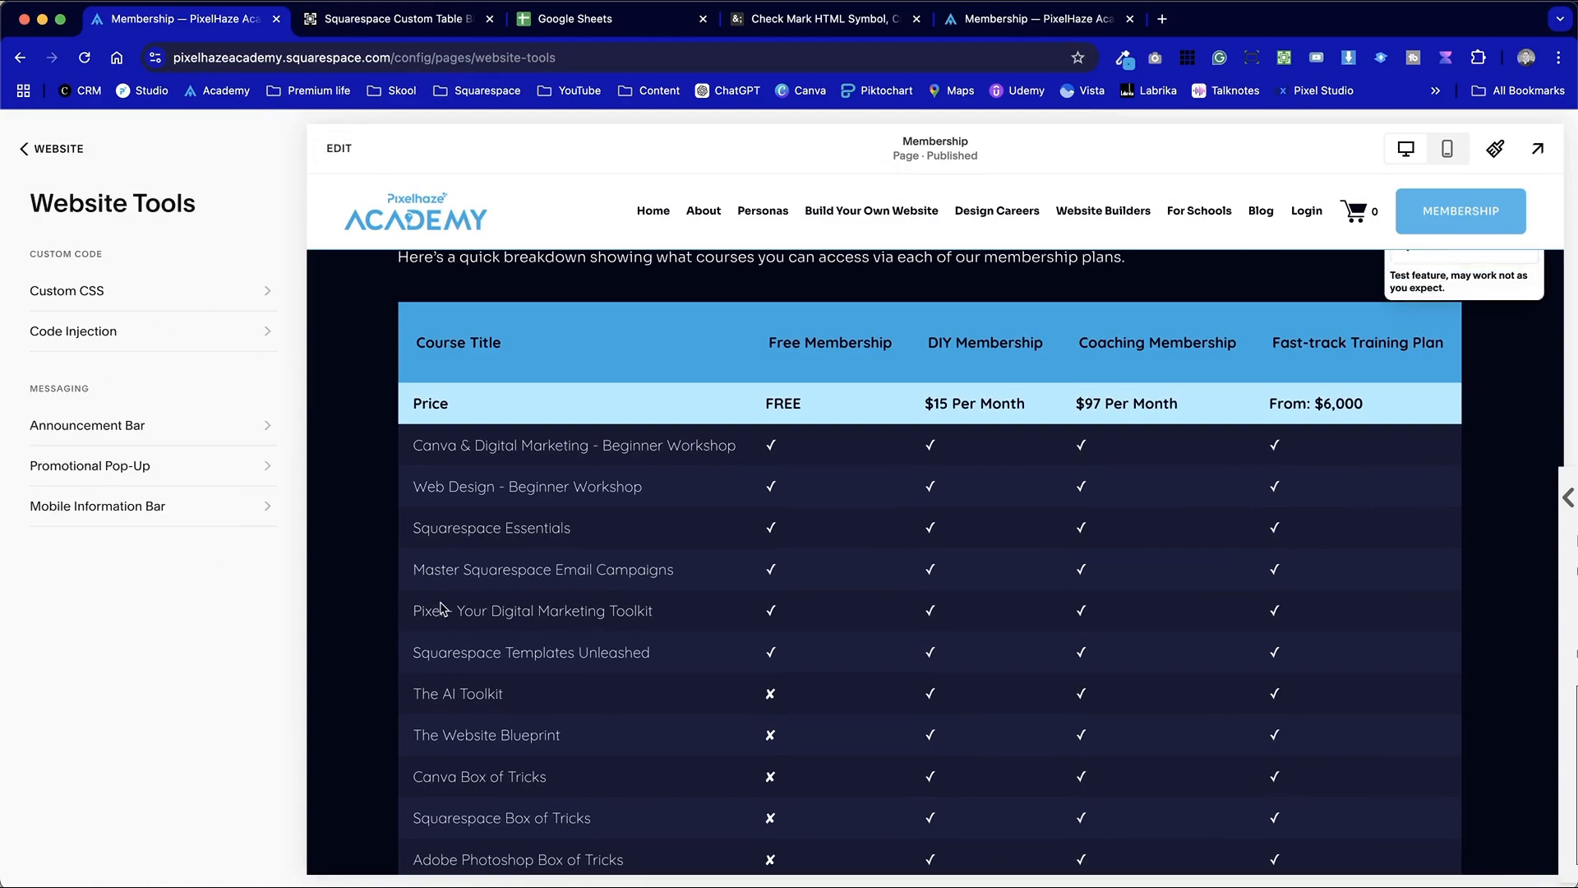
scroll(441, 610, "down", 5)
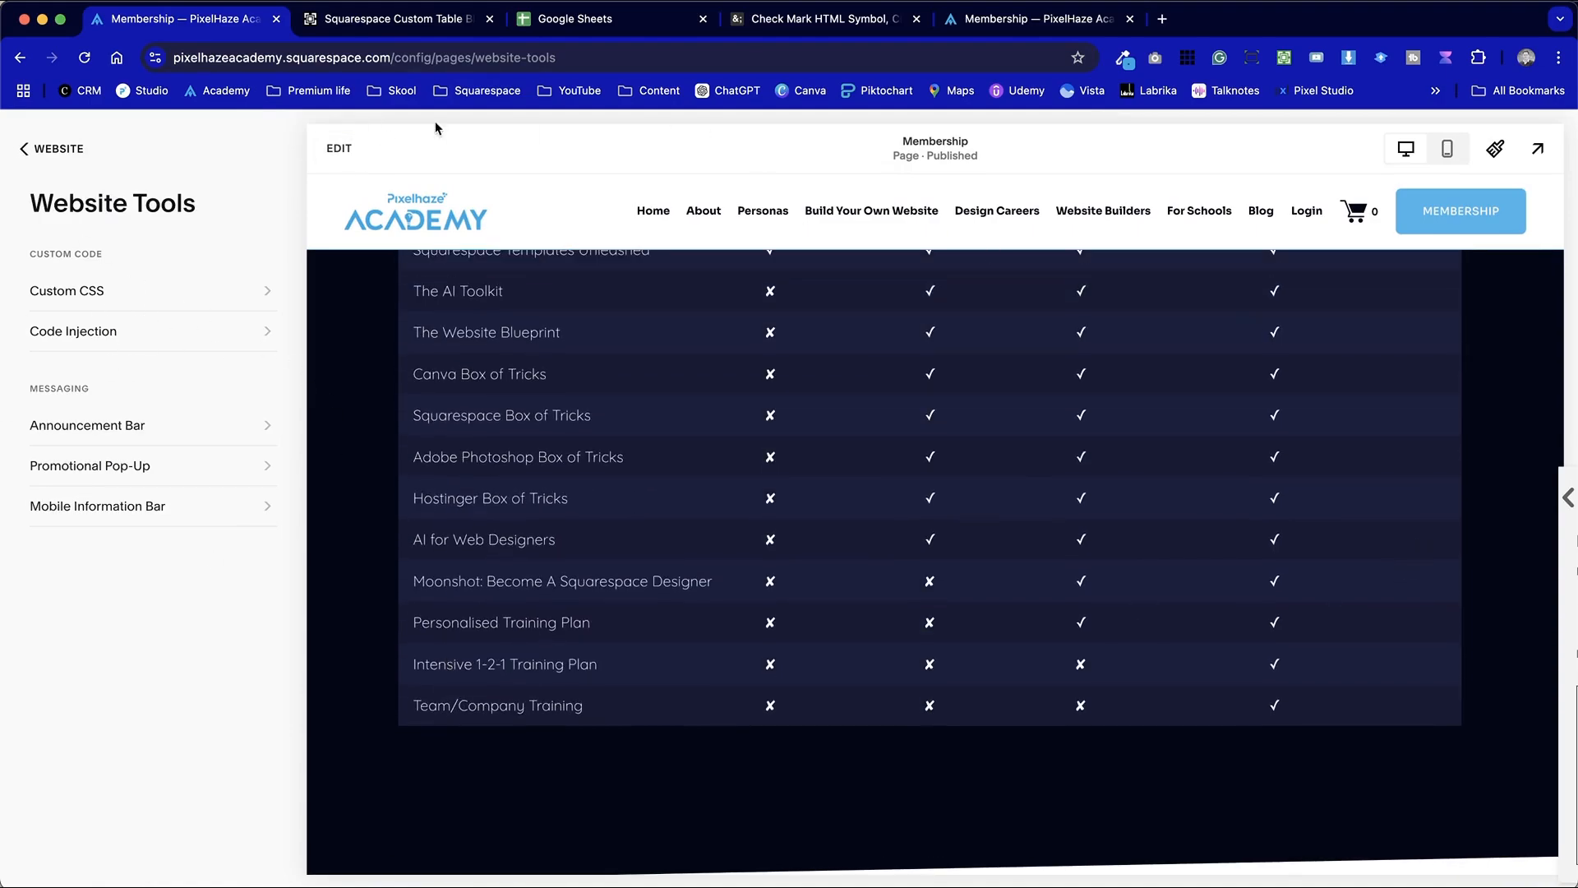
left_click(337, 148)
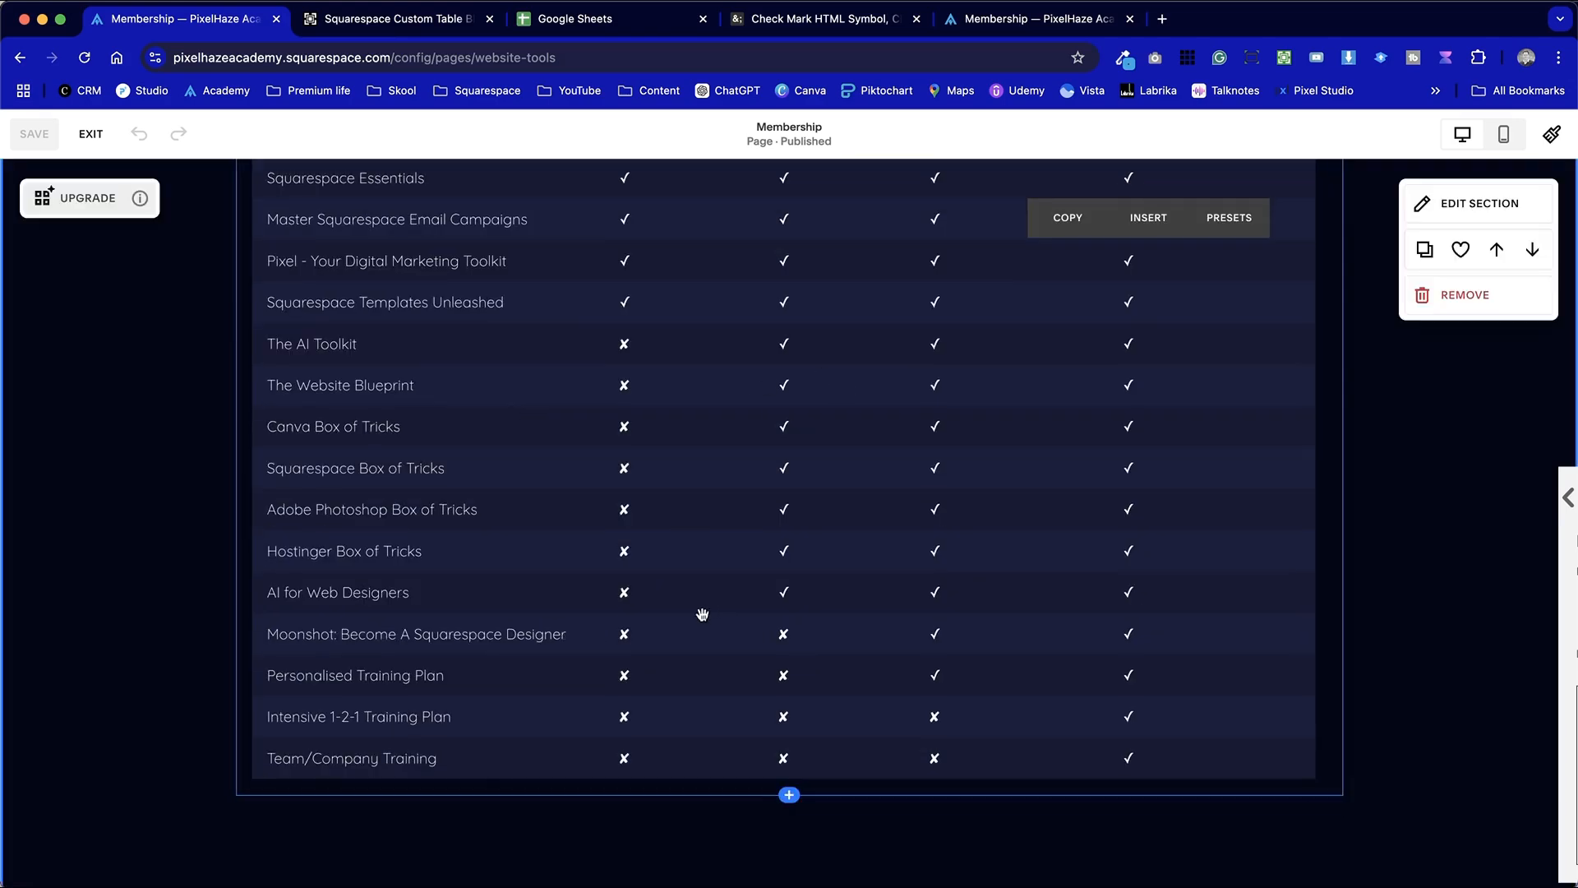
Add a blank Classic Editor section directly below the Course Plans section
scroll(669, 657, "down", 3)
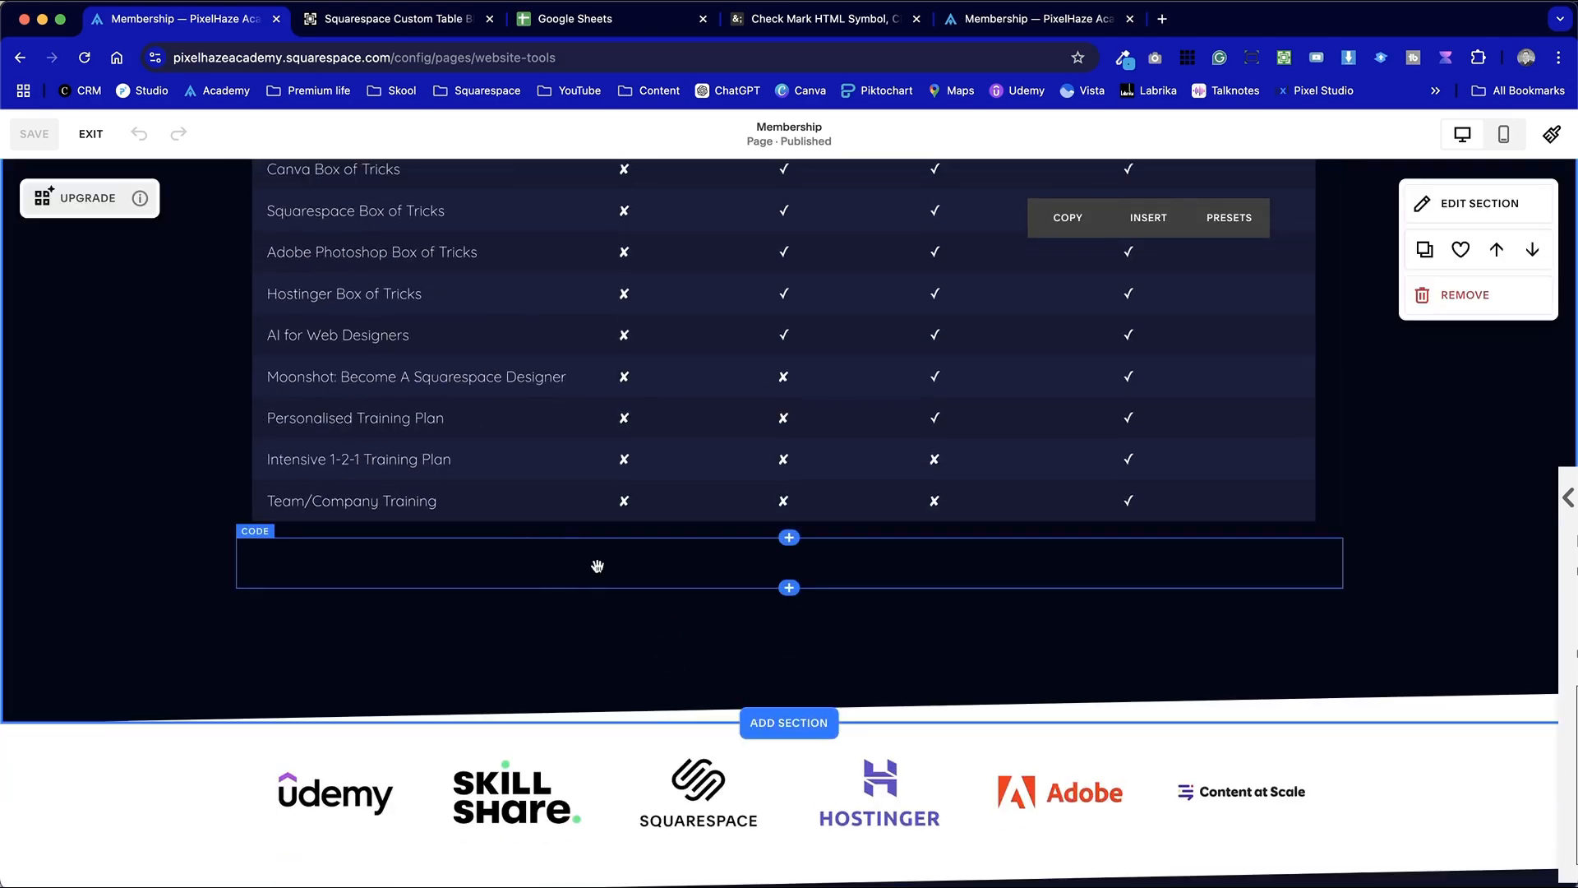
scroll(775, 567, "up", 5)
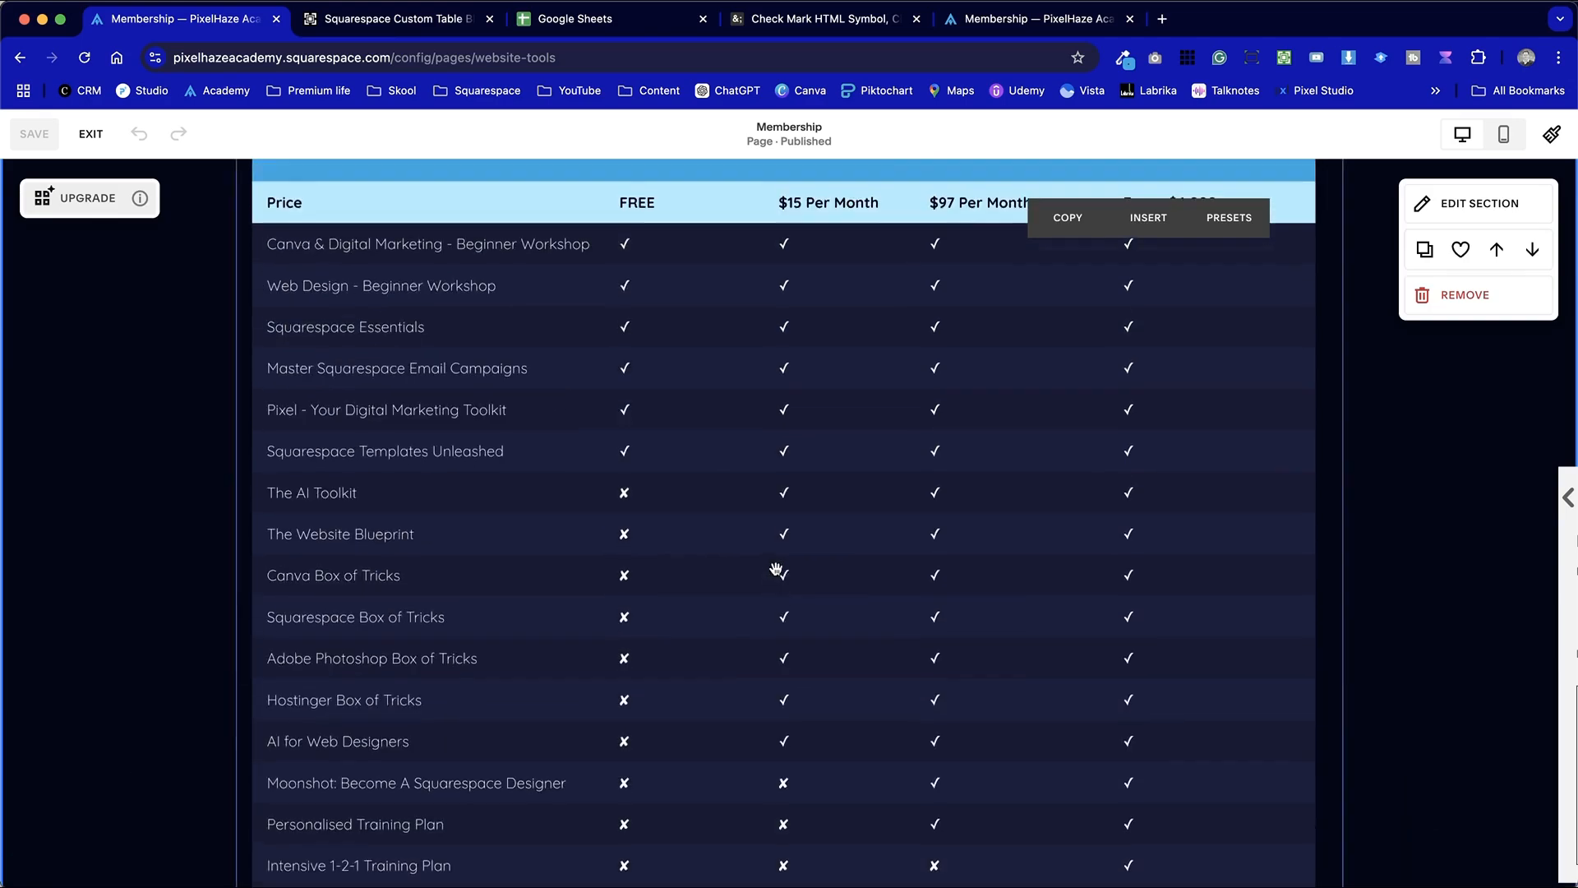
scroll(775, 567, "up", 2)
scroll(398, 373, "up", 2)
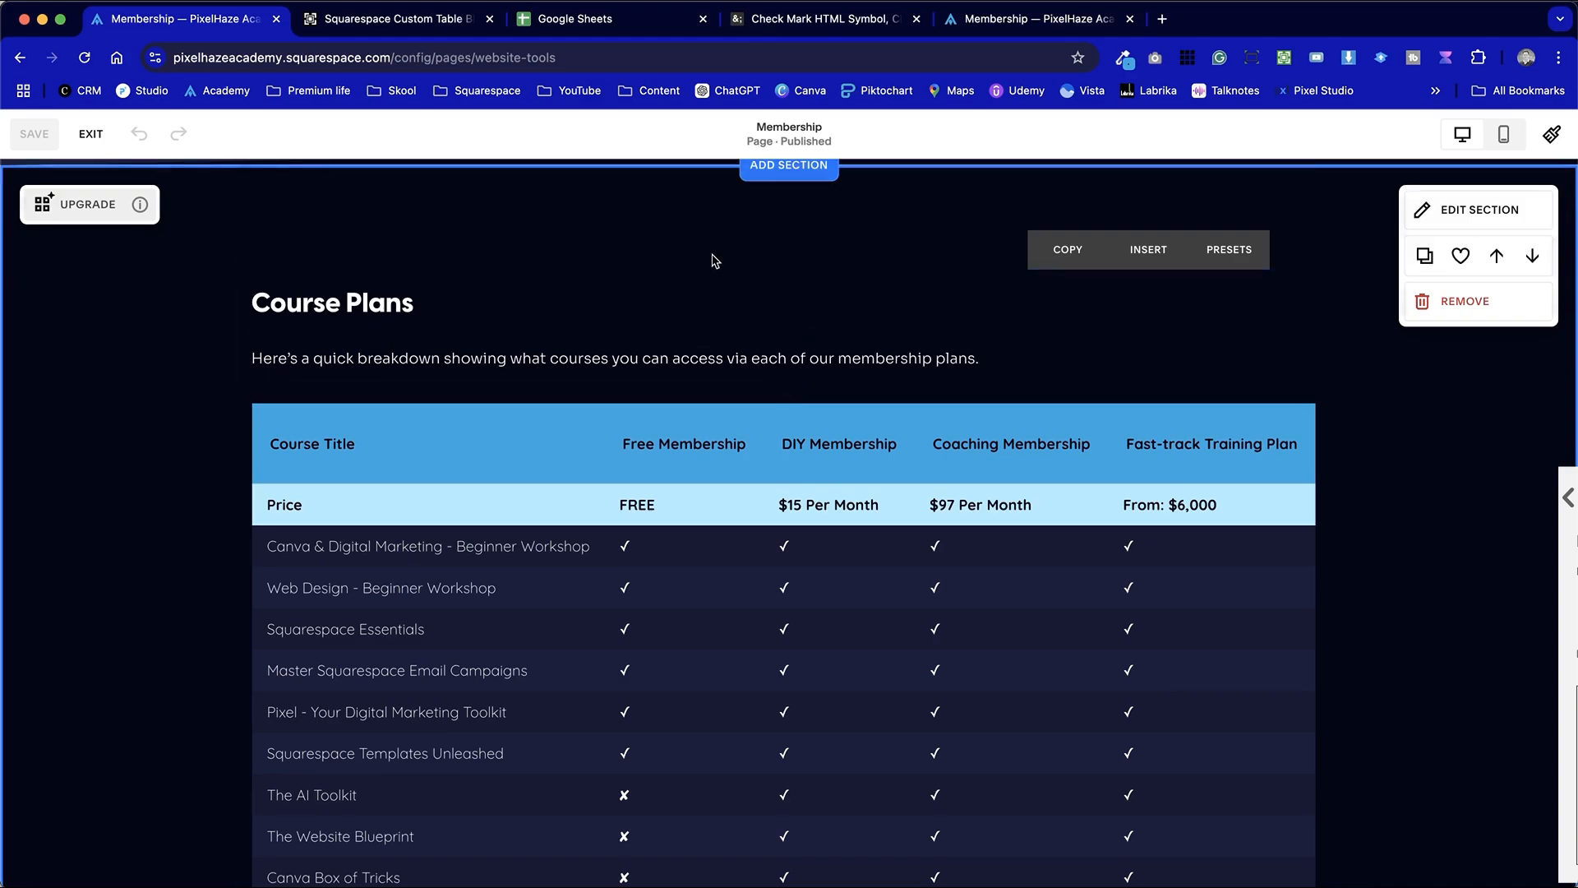
scroll(779, 412, "down", 10)
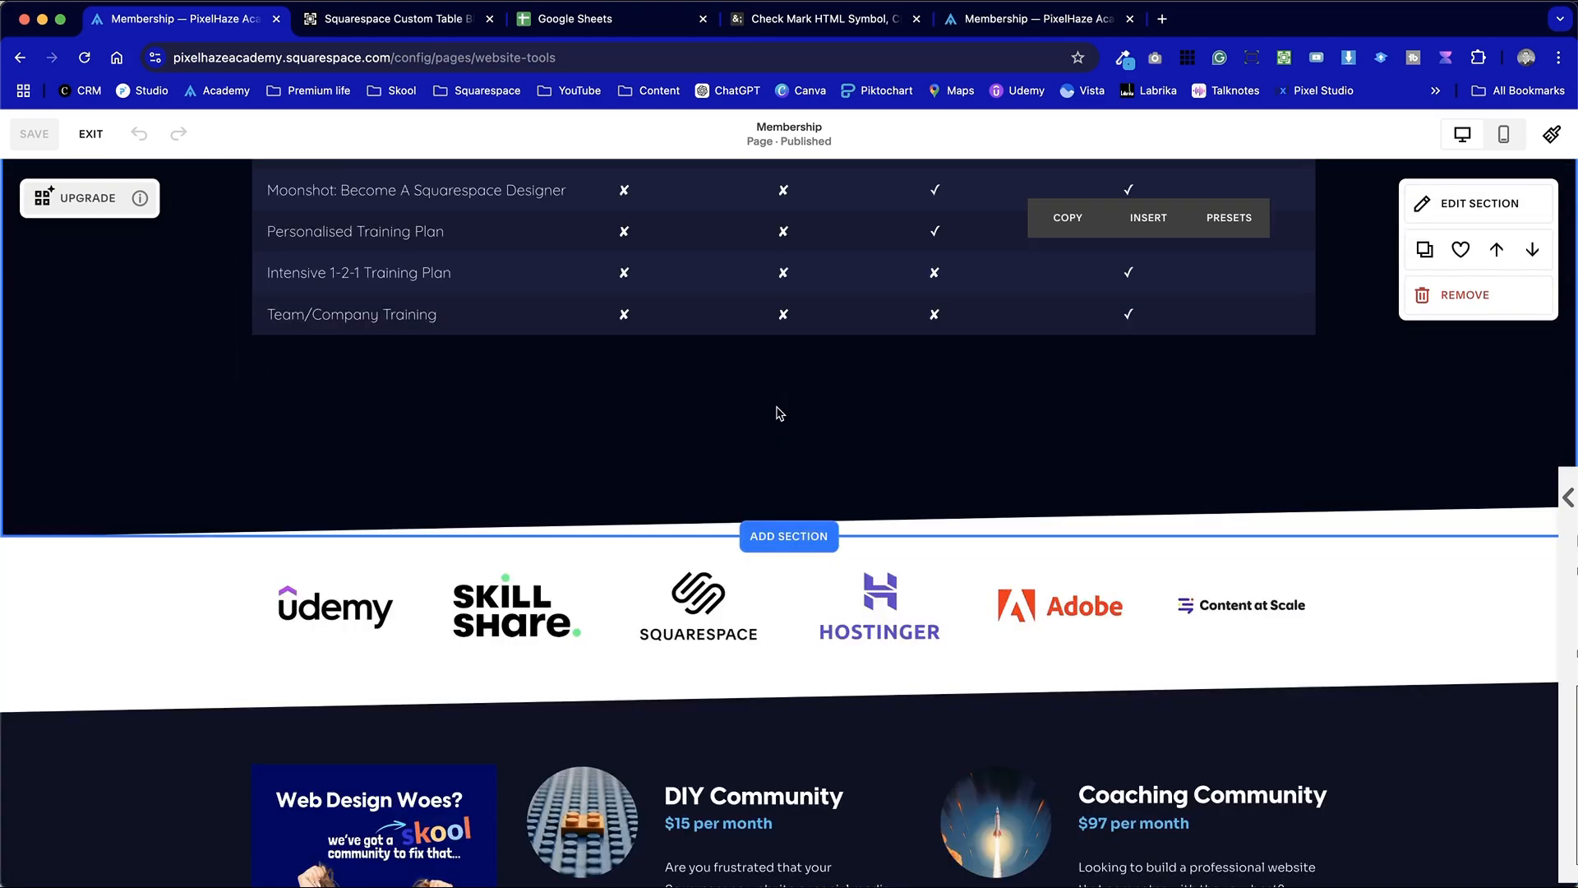
left_click(809, 536)
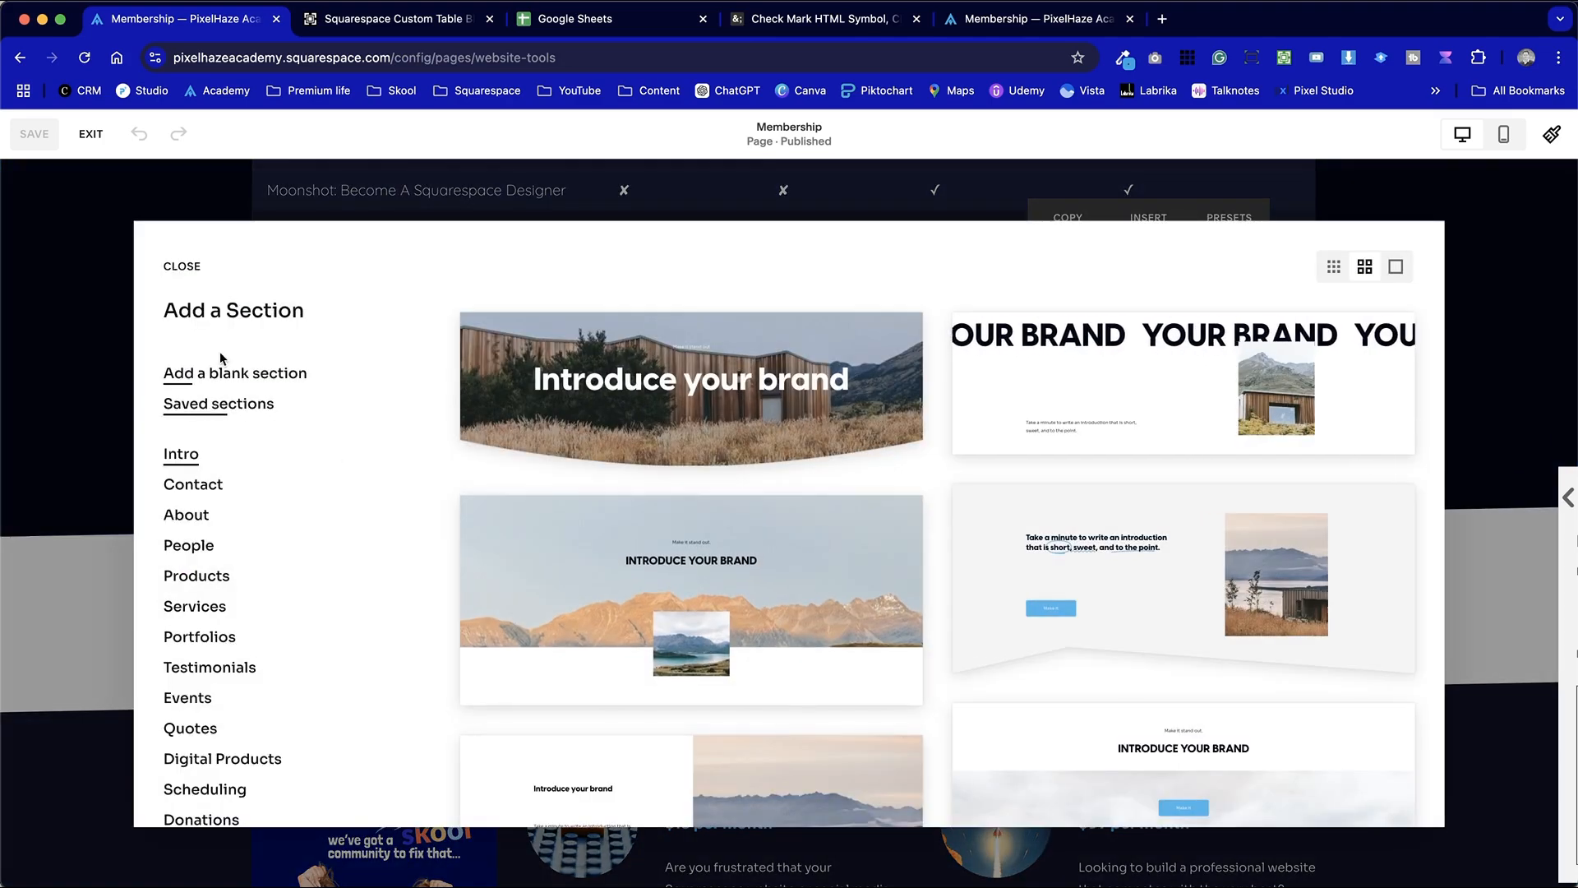
scroll(250, 805, "down", 5)
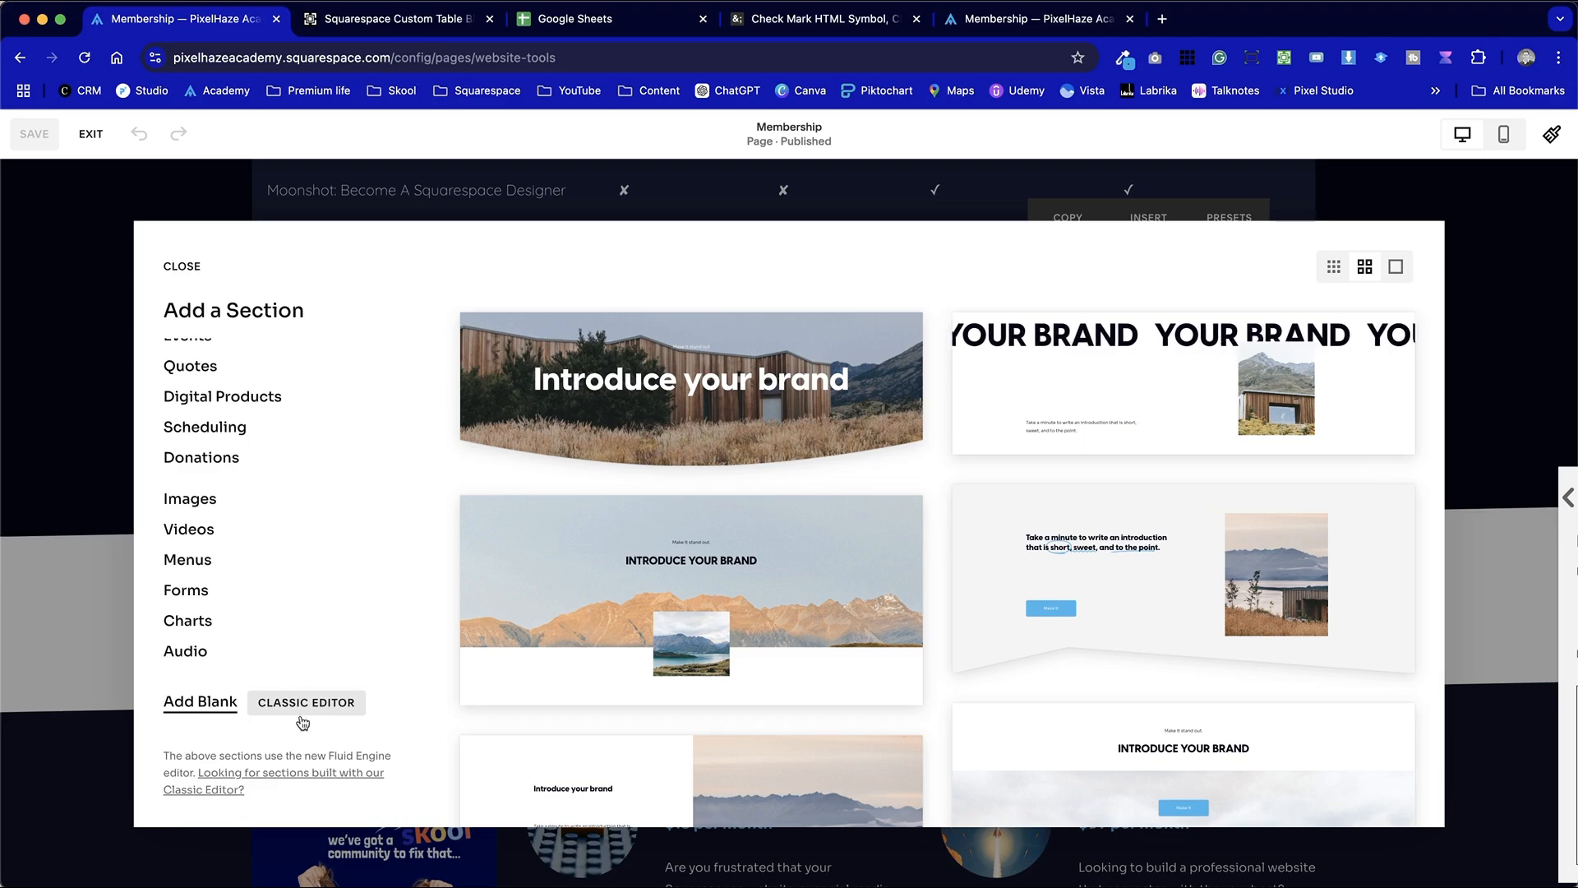
left_click(182, 703)
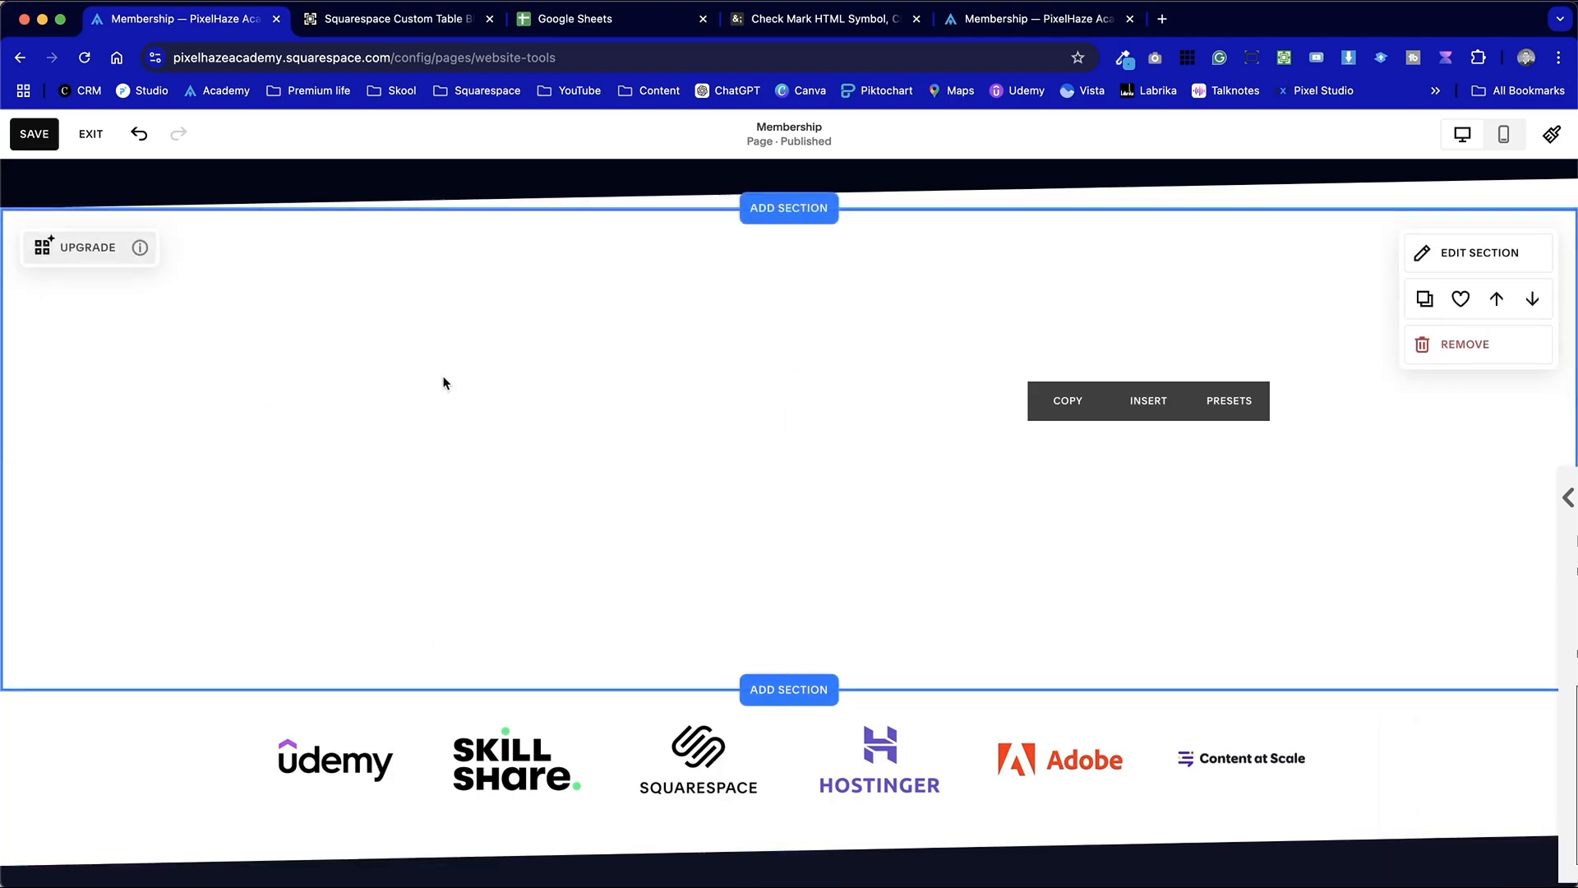
Insert a Table block into the new blank section
scroll(800, 387, "up", 5)
scroll(801, 387, "down", 4)
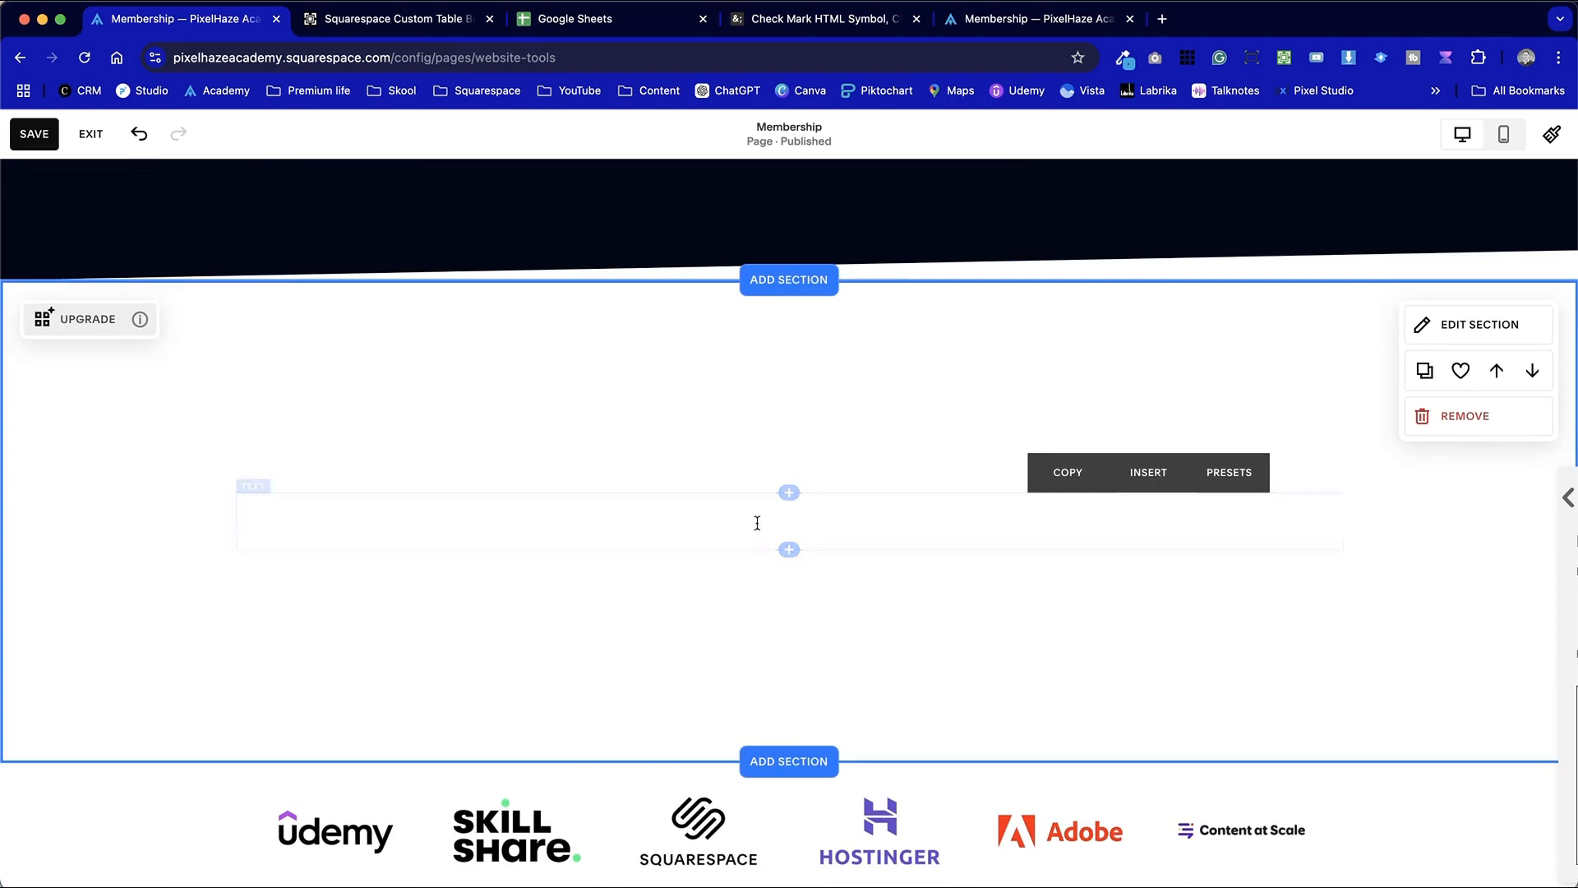
left_click(788, 494)
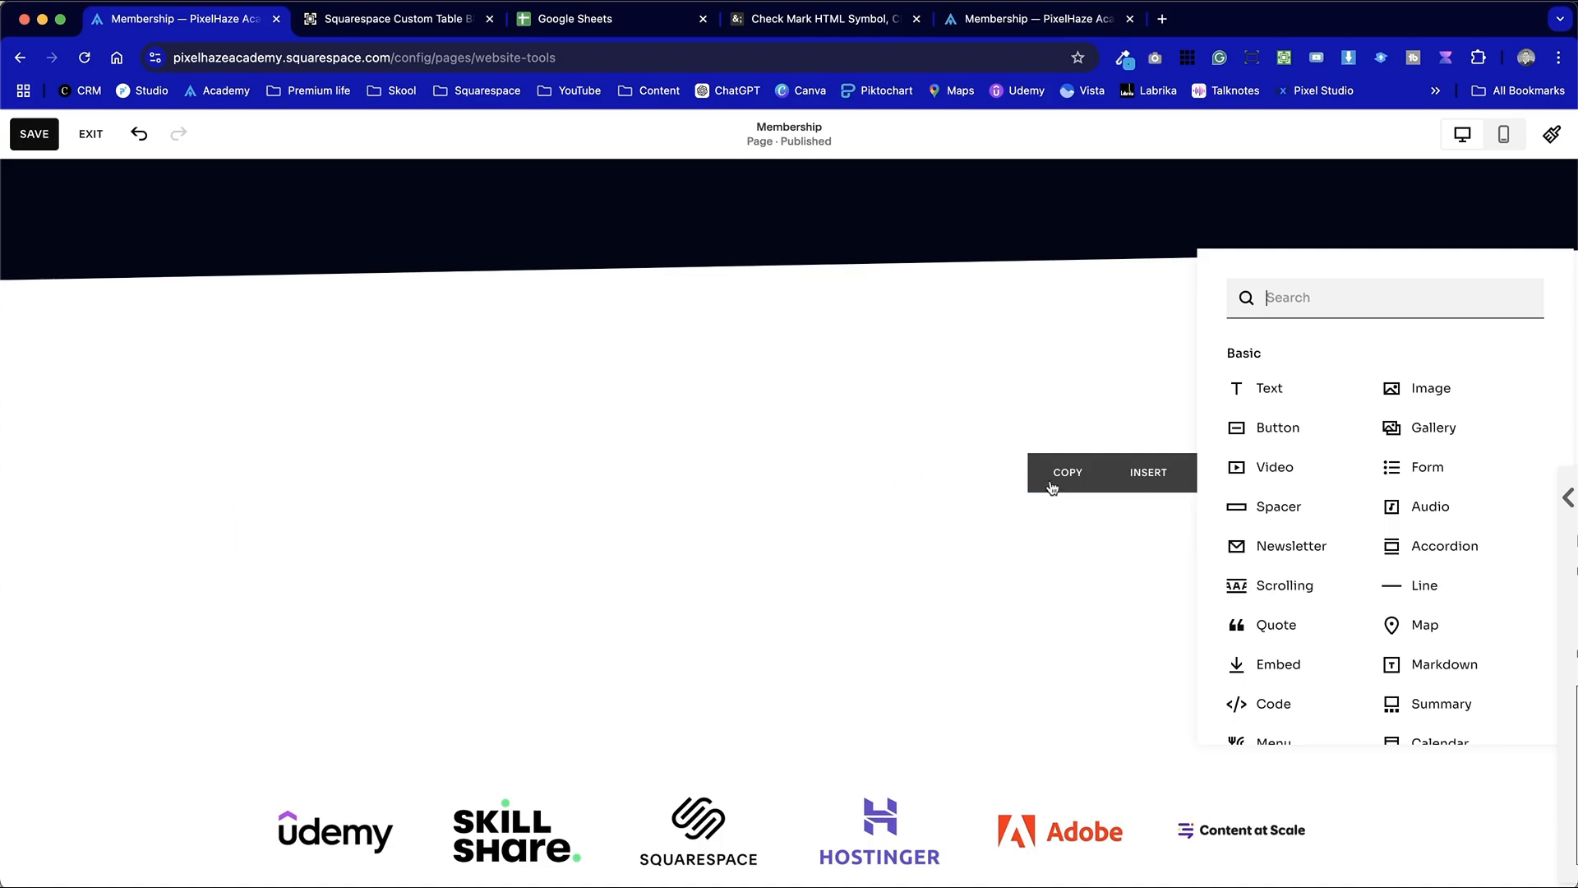
scroll(1342, 617, "down", 5)
scroll(1342, 617, "down", 1)
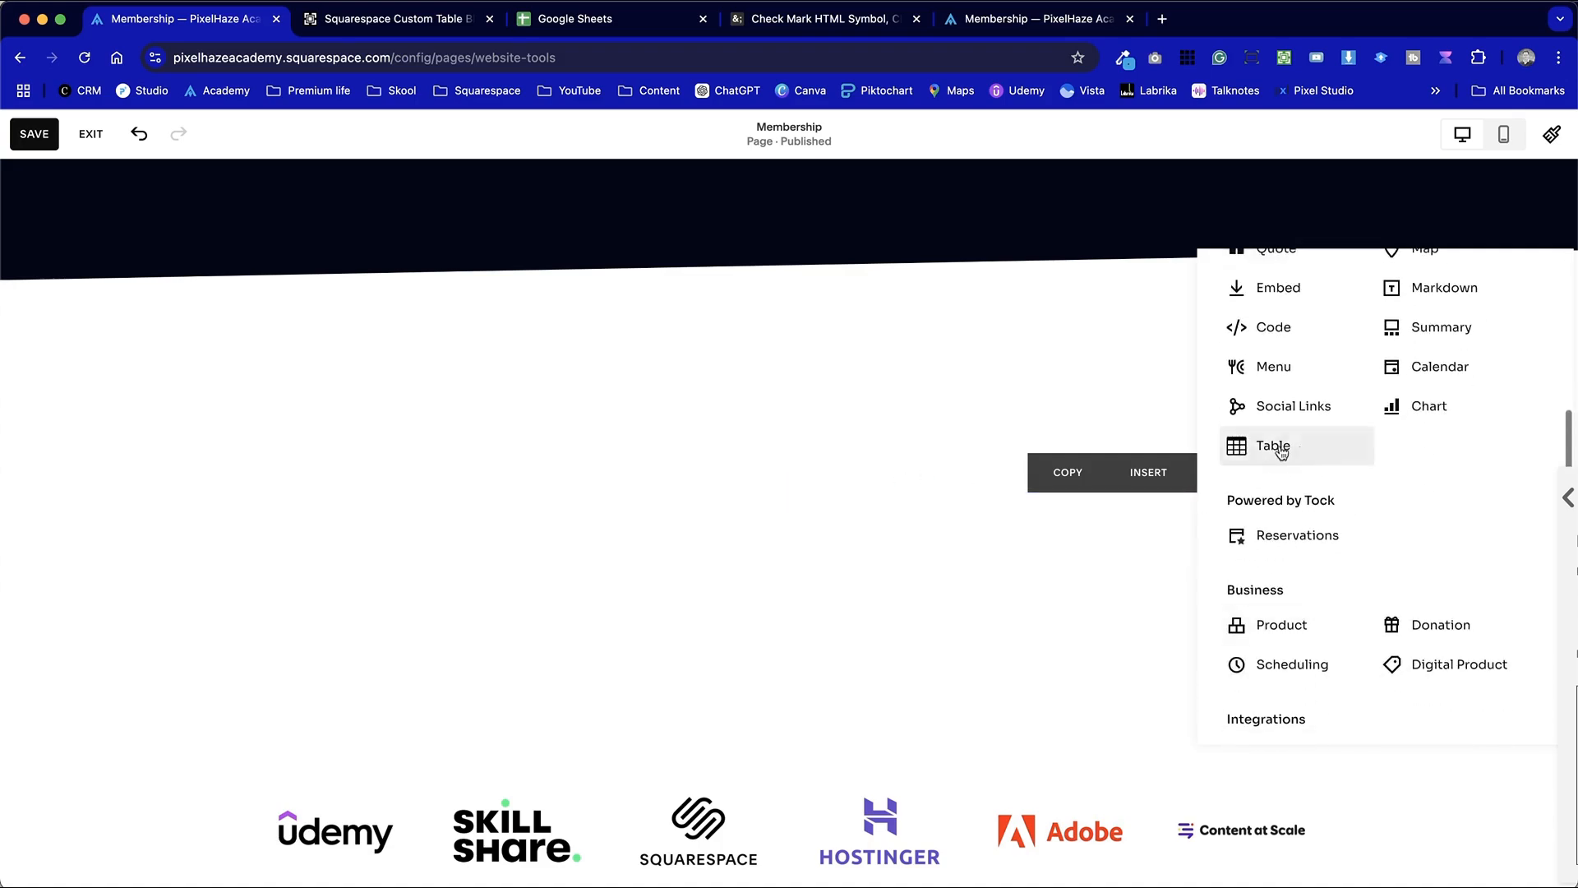
left_click(1302, 451)
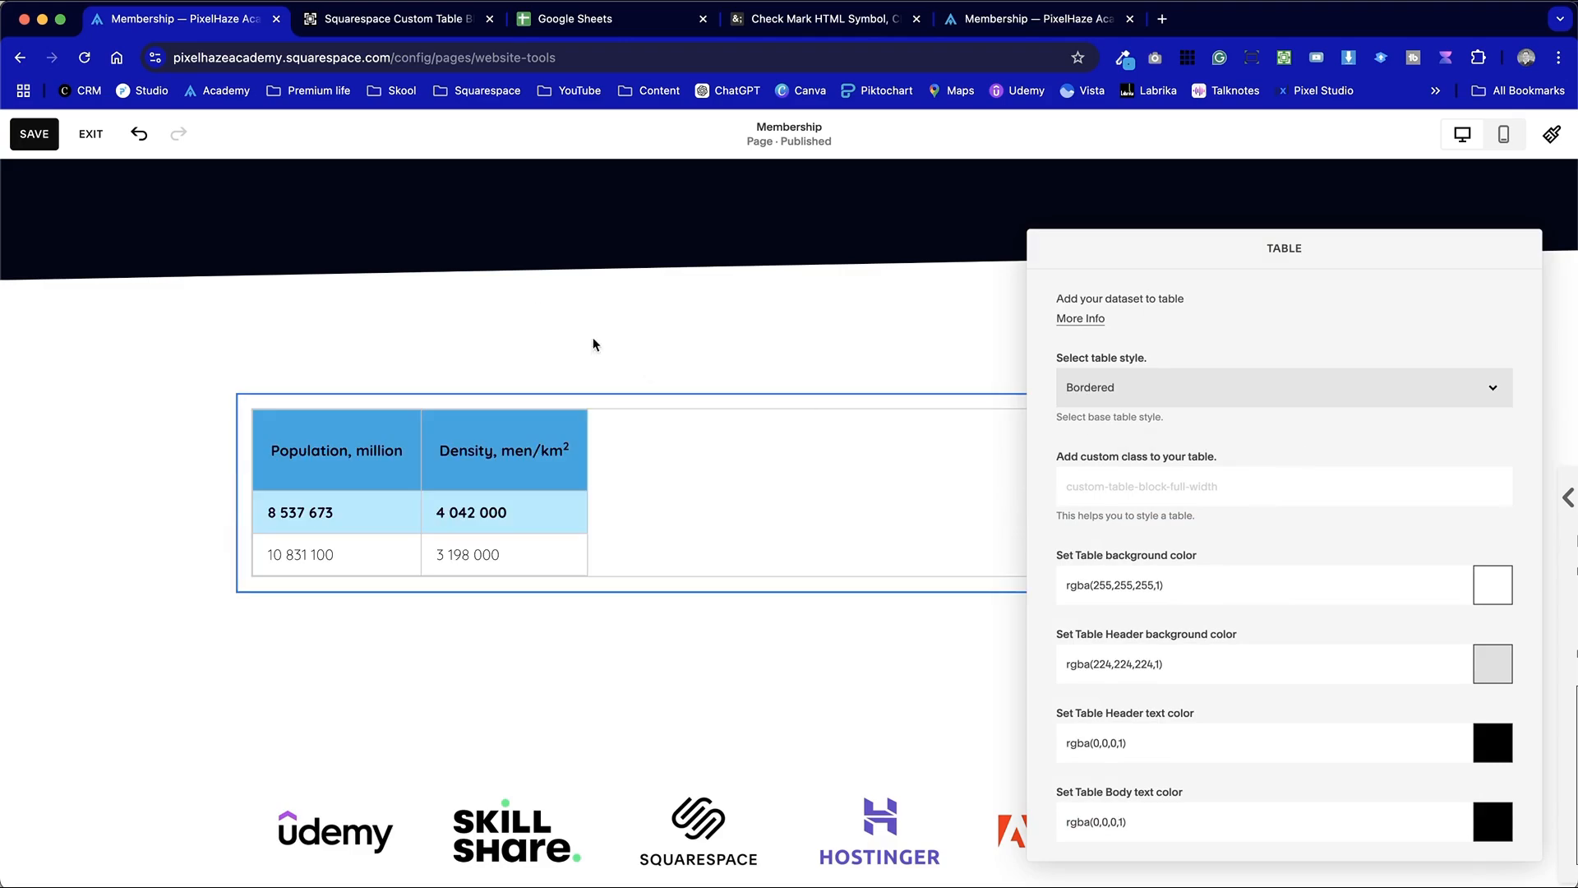
scroll(497, 279, "up", 2)
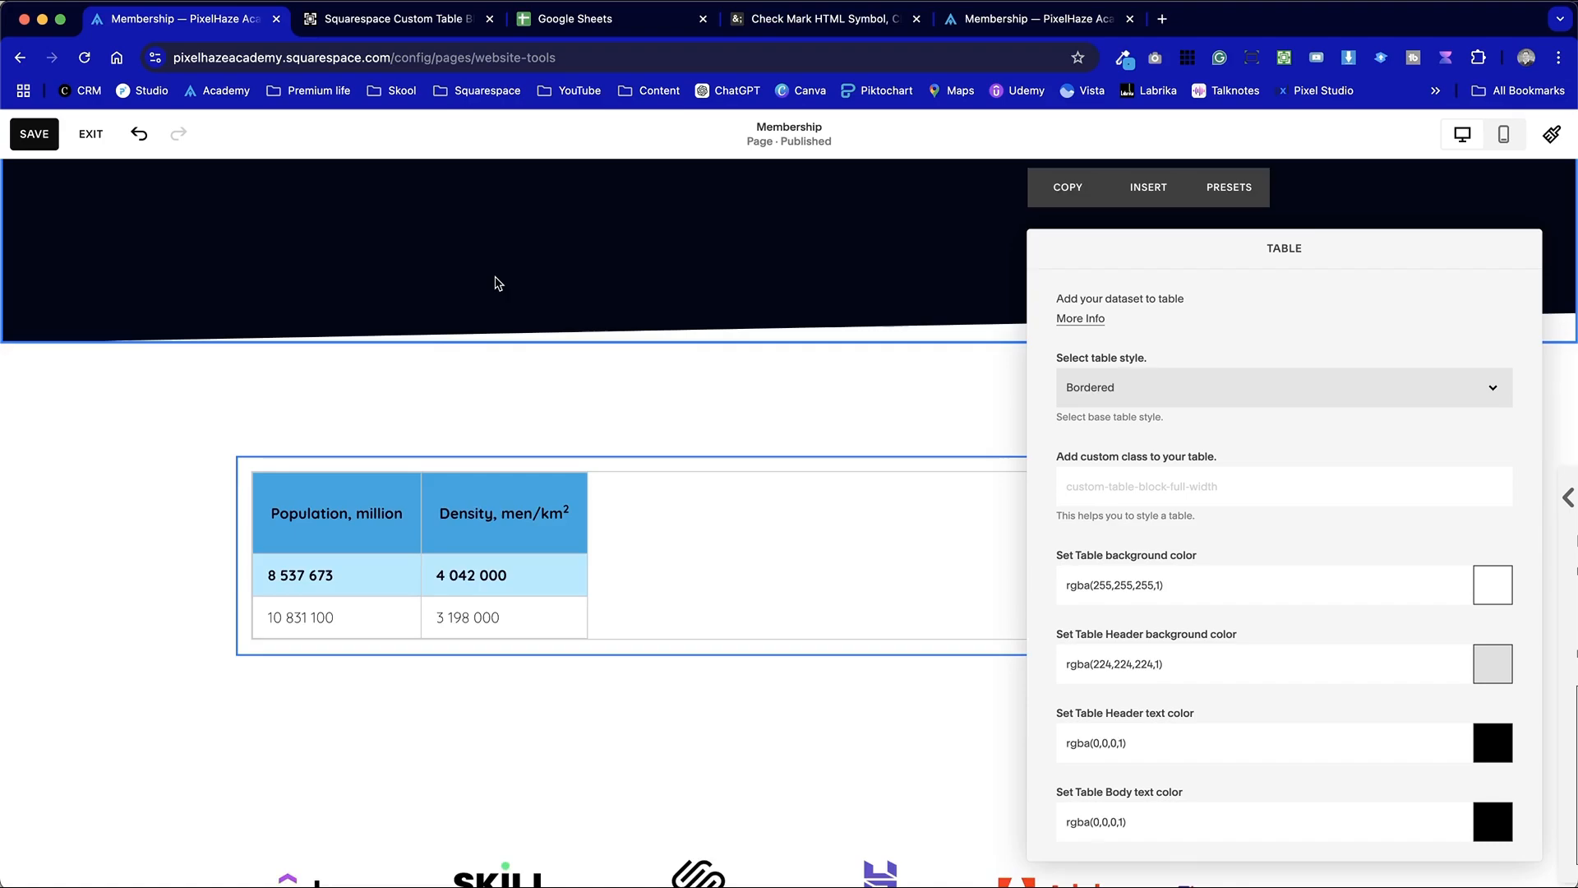
Review the Table block's style, color and Google Spreadsheet URL settings, the Course Table spreadsheet and the existing Course Plans table
scroll(497, 283, "up", 2)
scroll(740, 599, "down", 2)
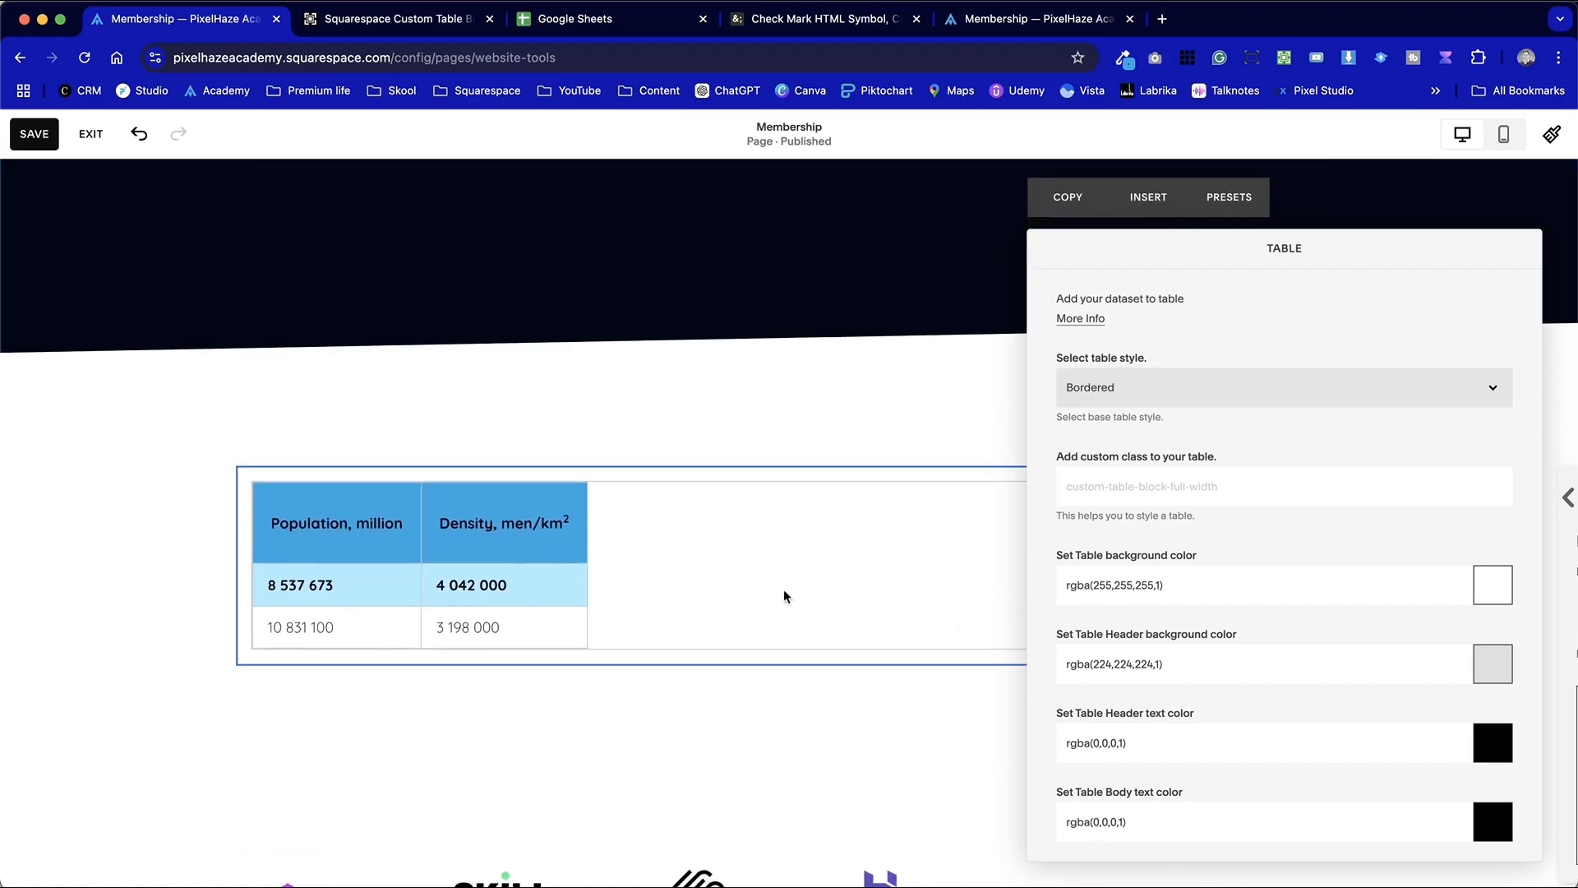
scroll(979, 598, "down", 2)
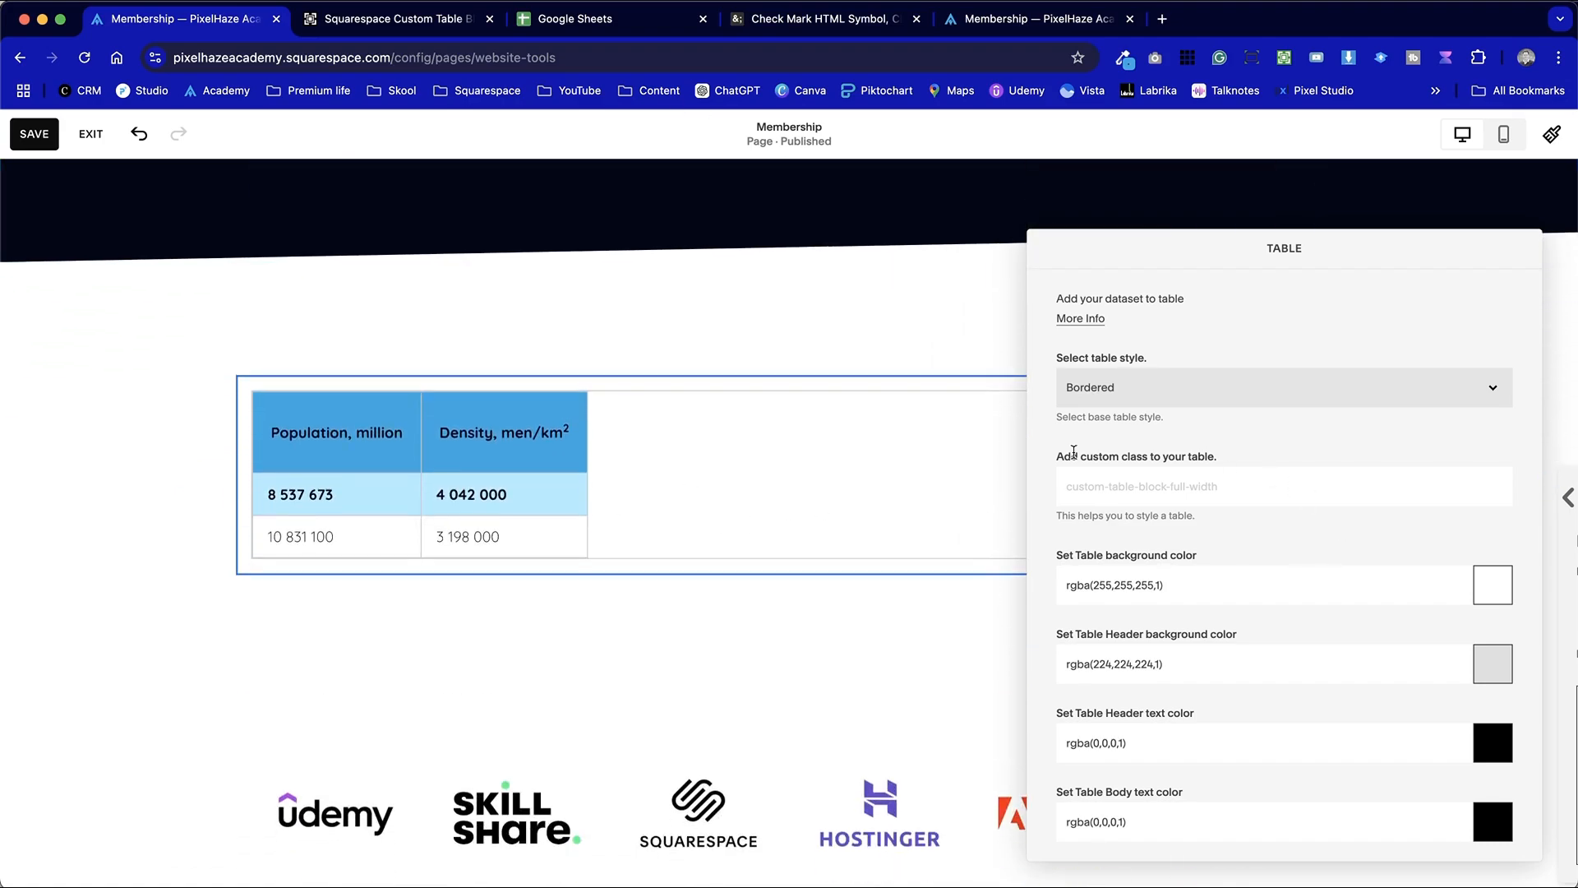
scroll(1111, 569, "down", 5)
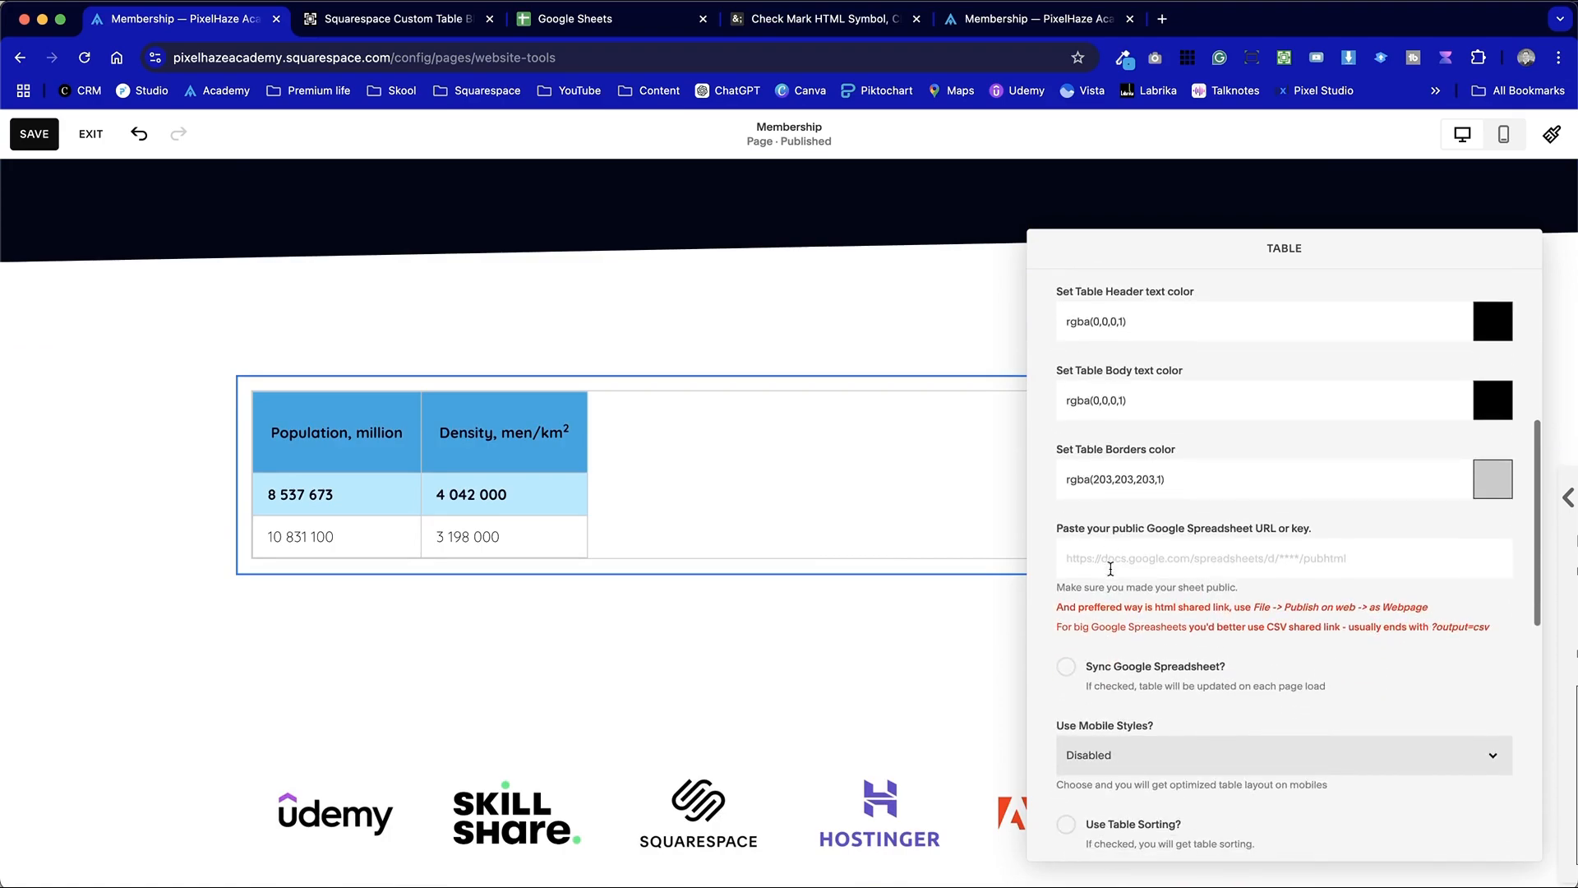
scroll(1058, 664, "up", 2)
left_click_drag(1054, 642, 1320, 646)
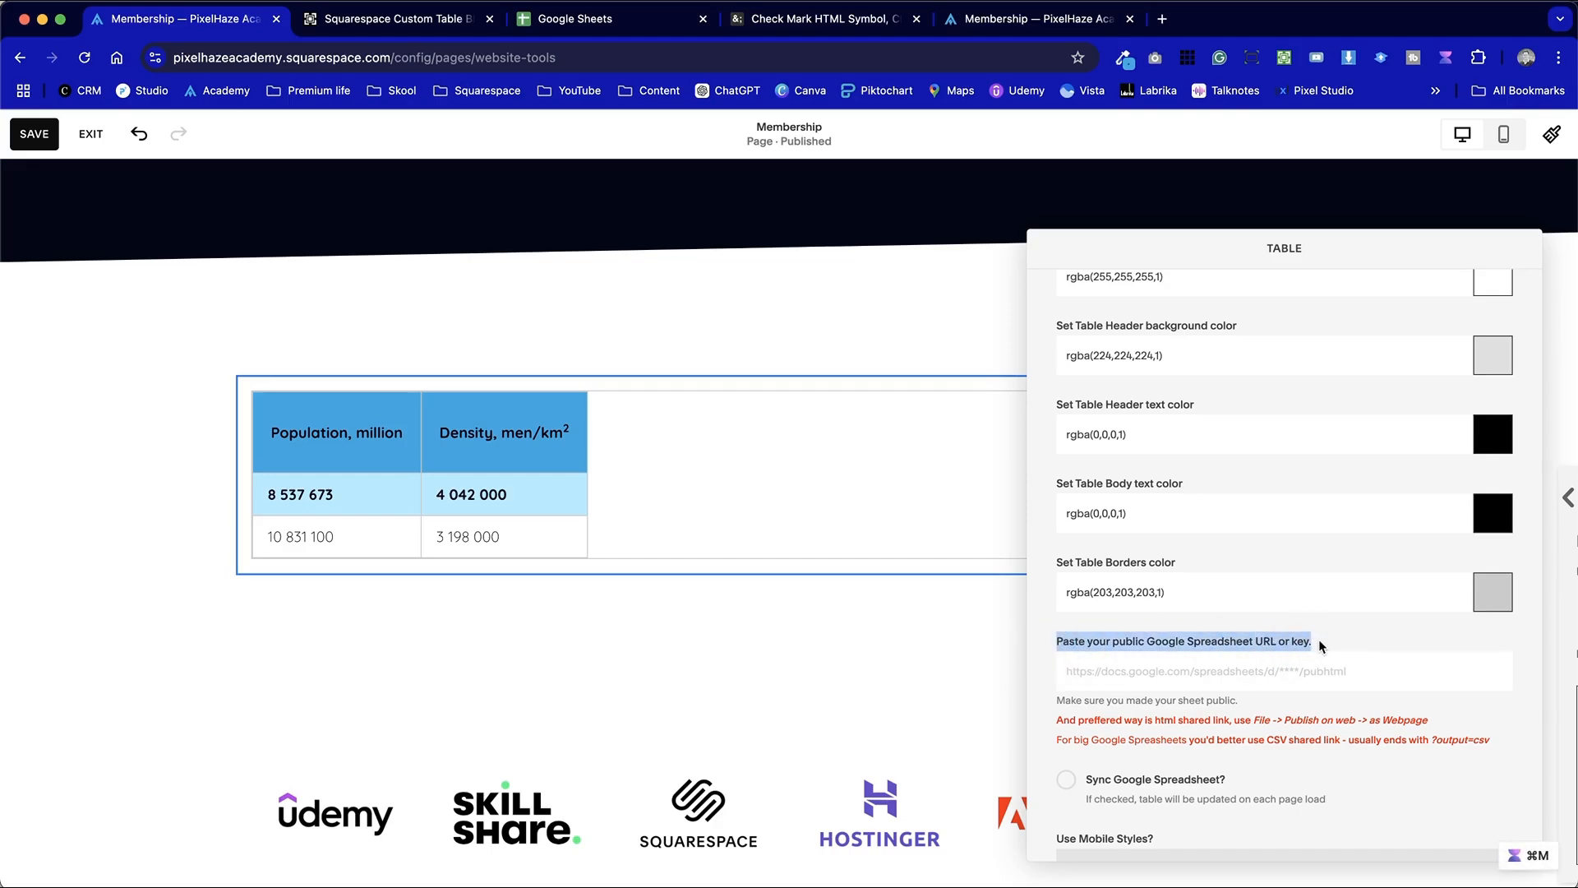
key("super+3")
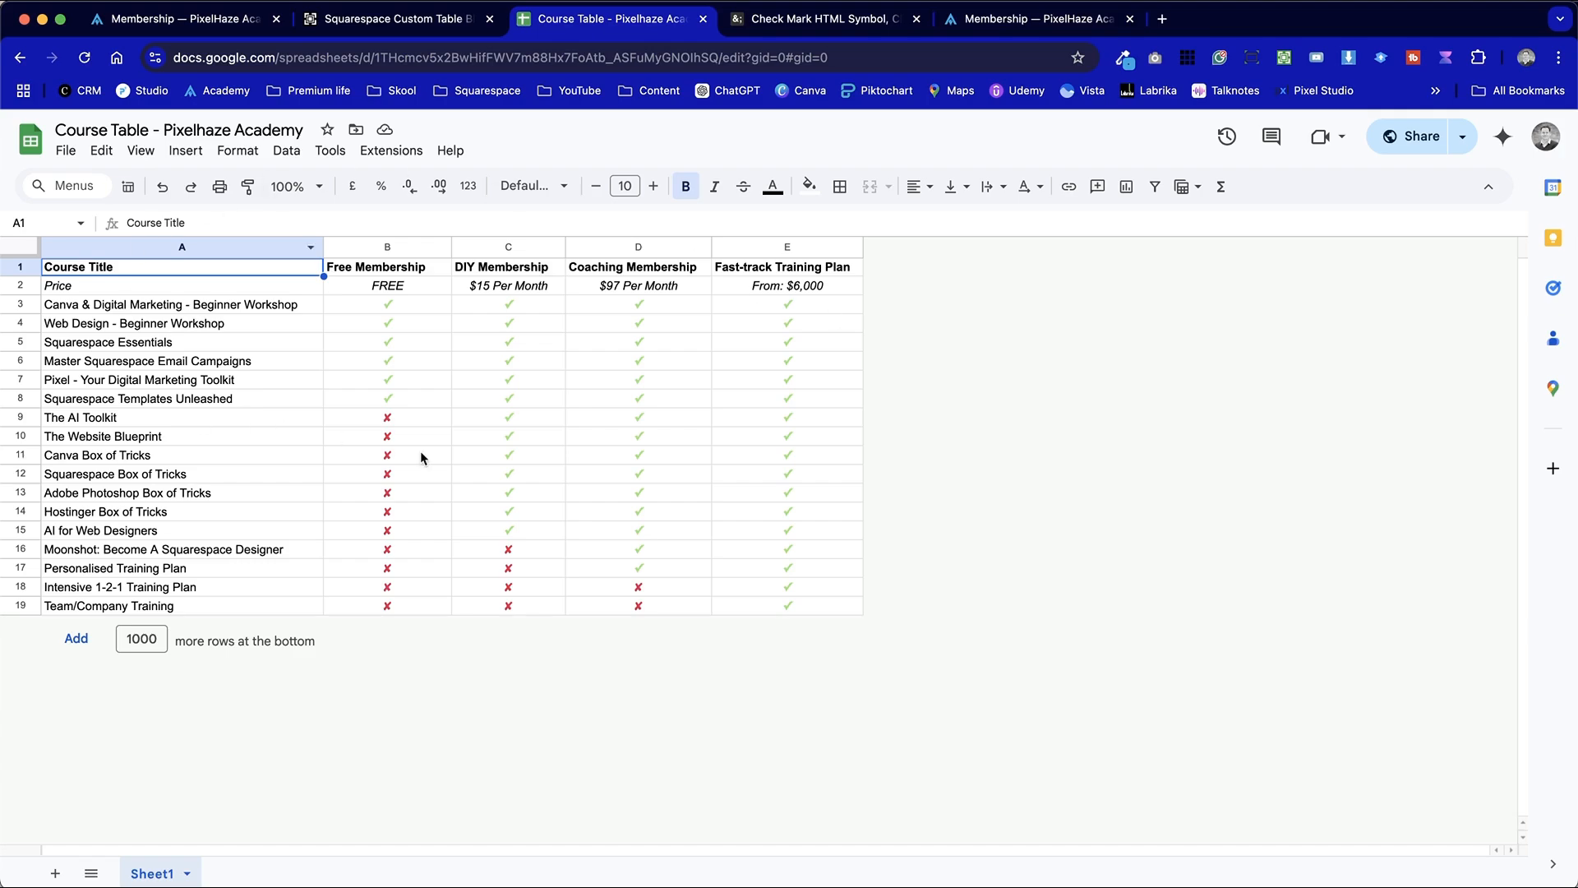
key("super+1")
scroll(419, 353, "up", 5)
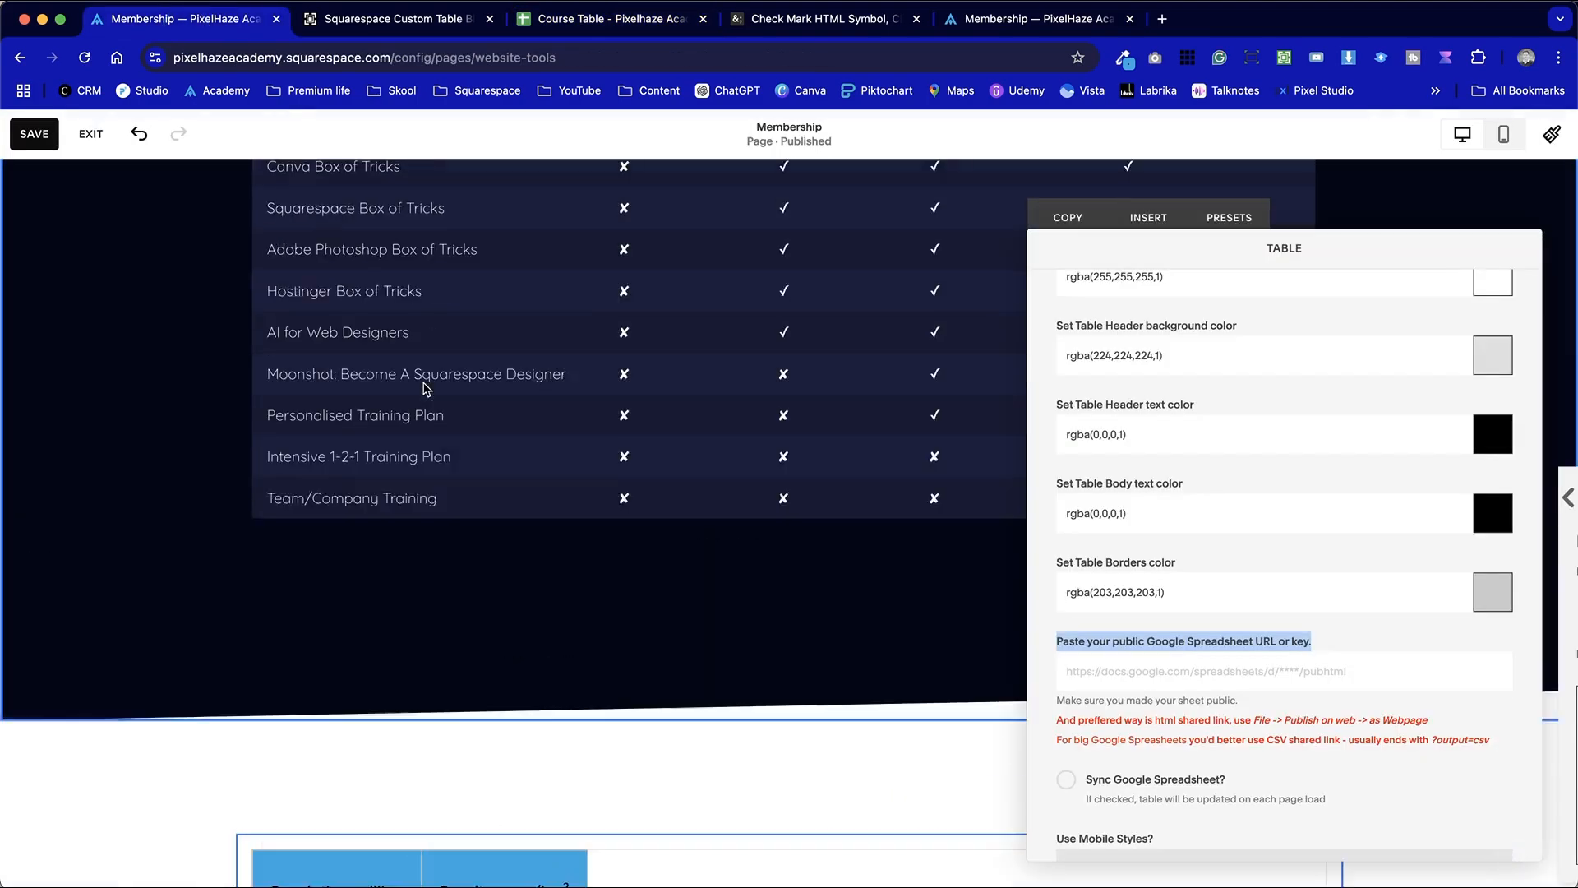
scroll(1320, 676, "up", 5)
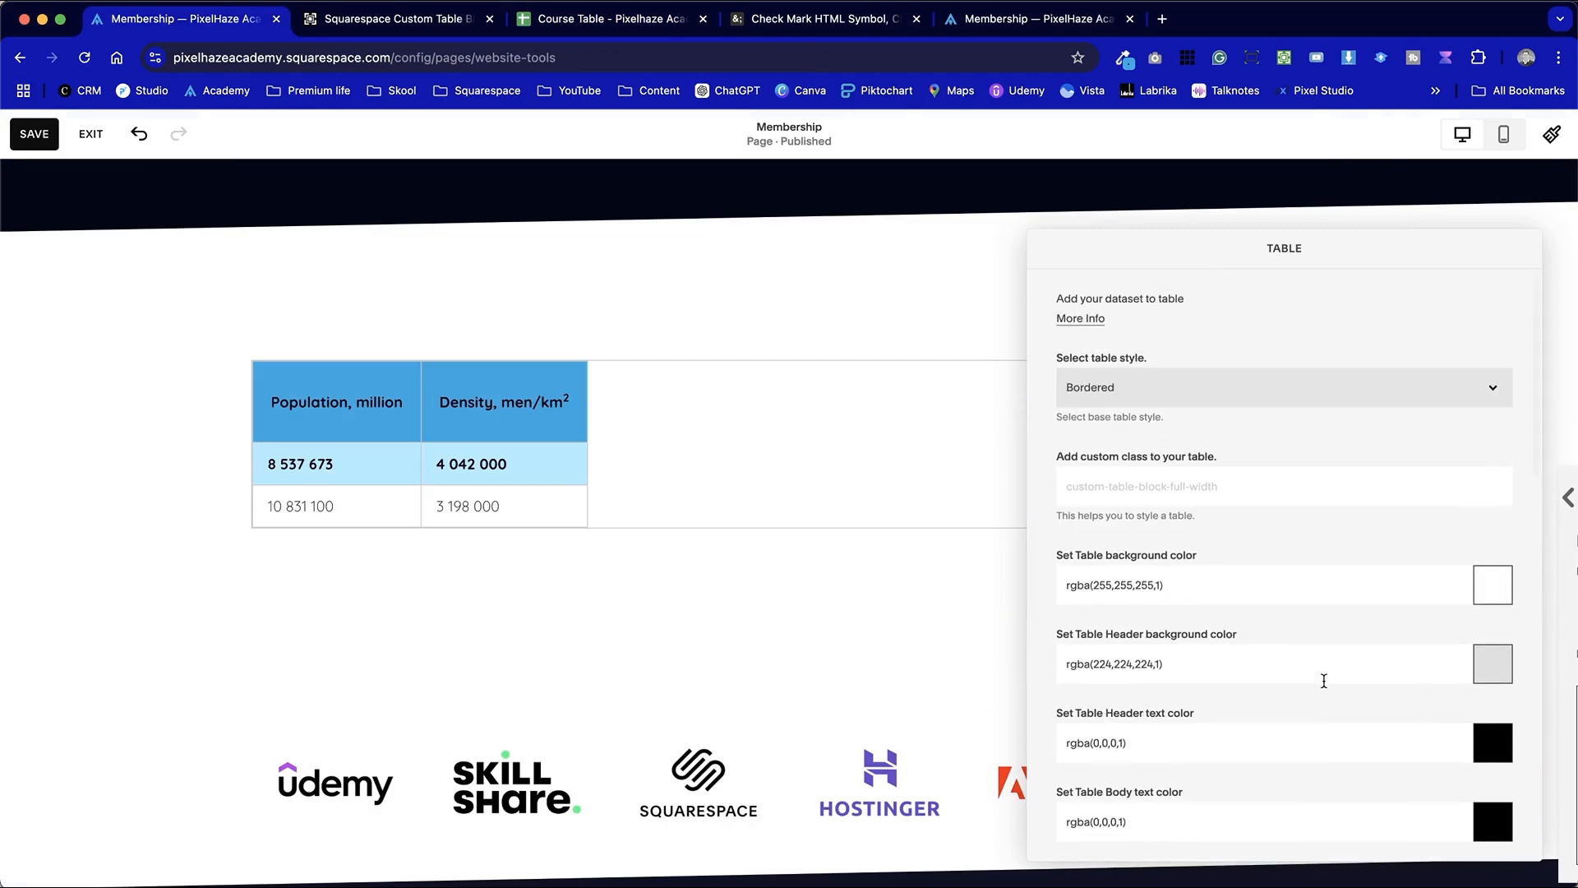
Set the new Table block's base table style to Even Rows
left_click(1219, 393)
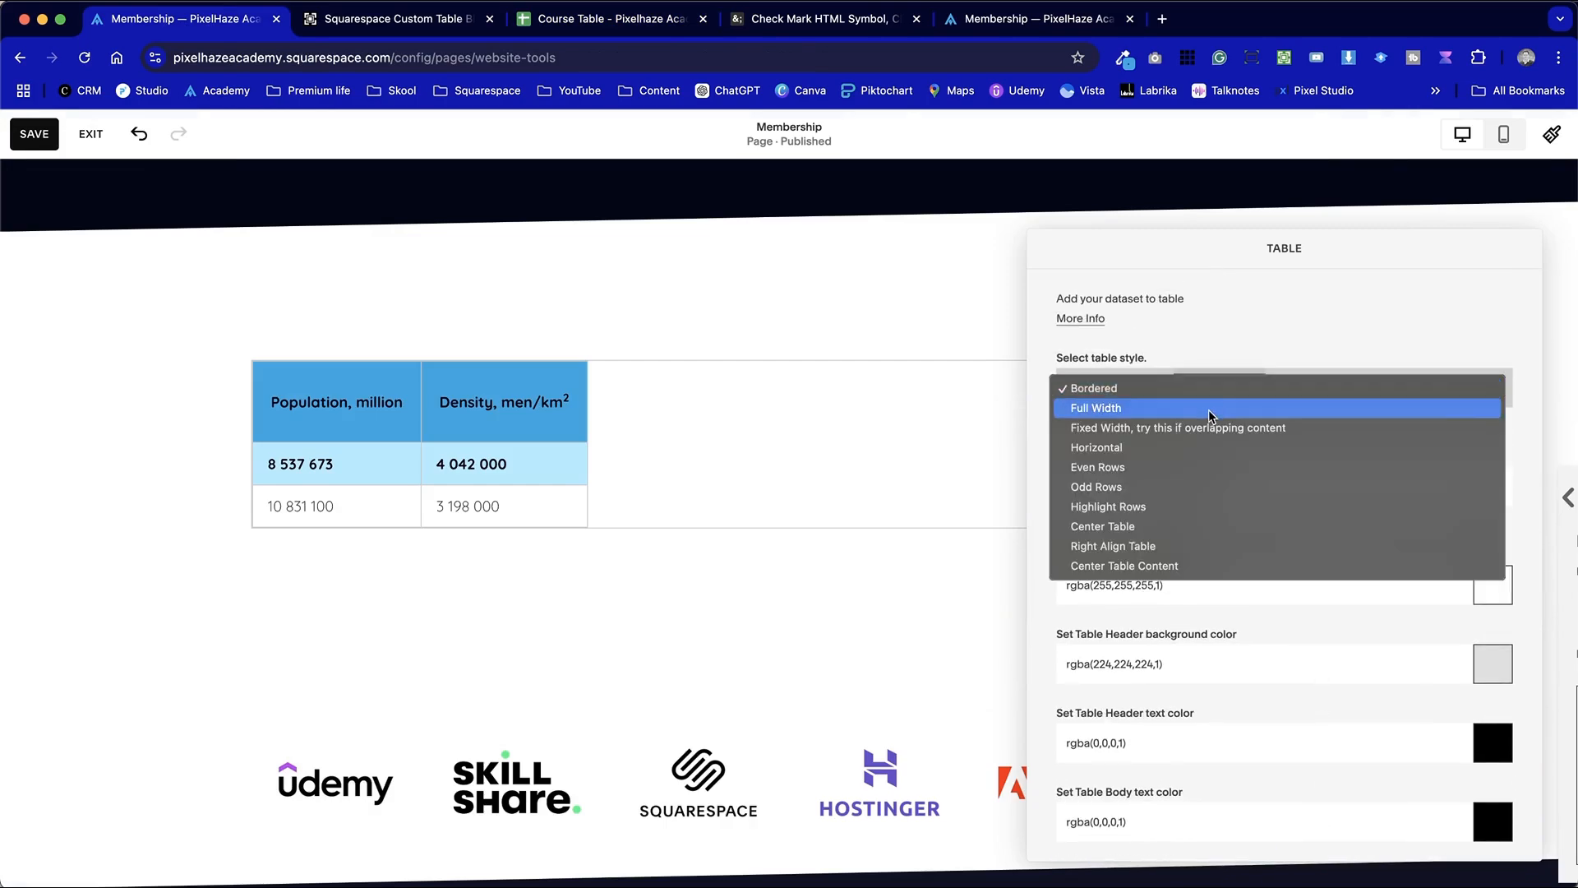
left_click(1209, 415)
left_click(1214, 382)
left_click(1213, 410)
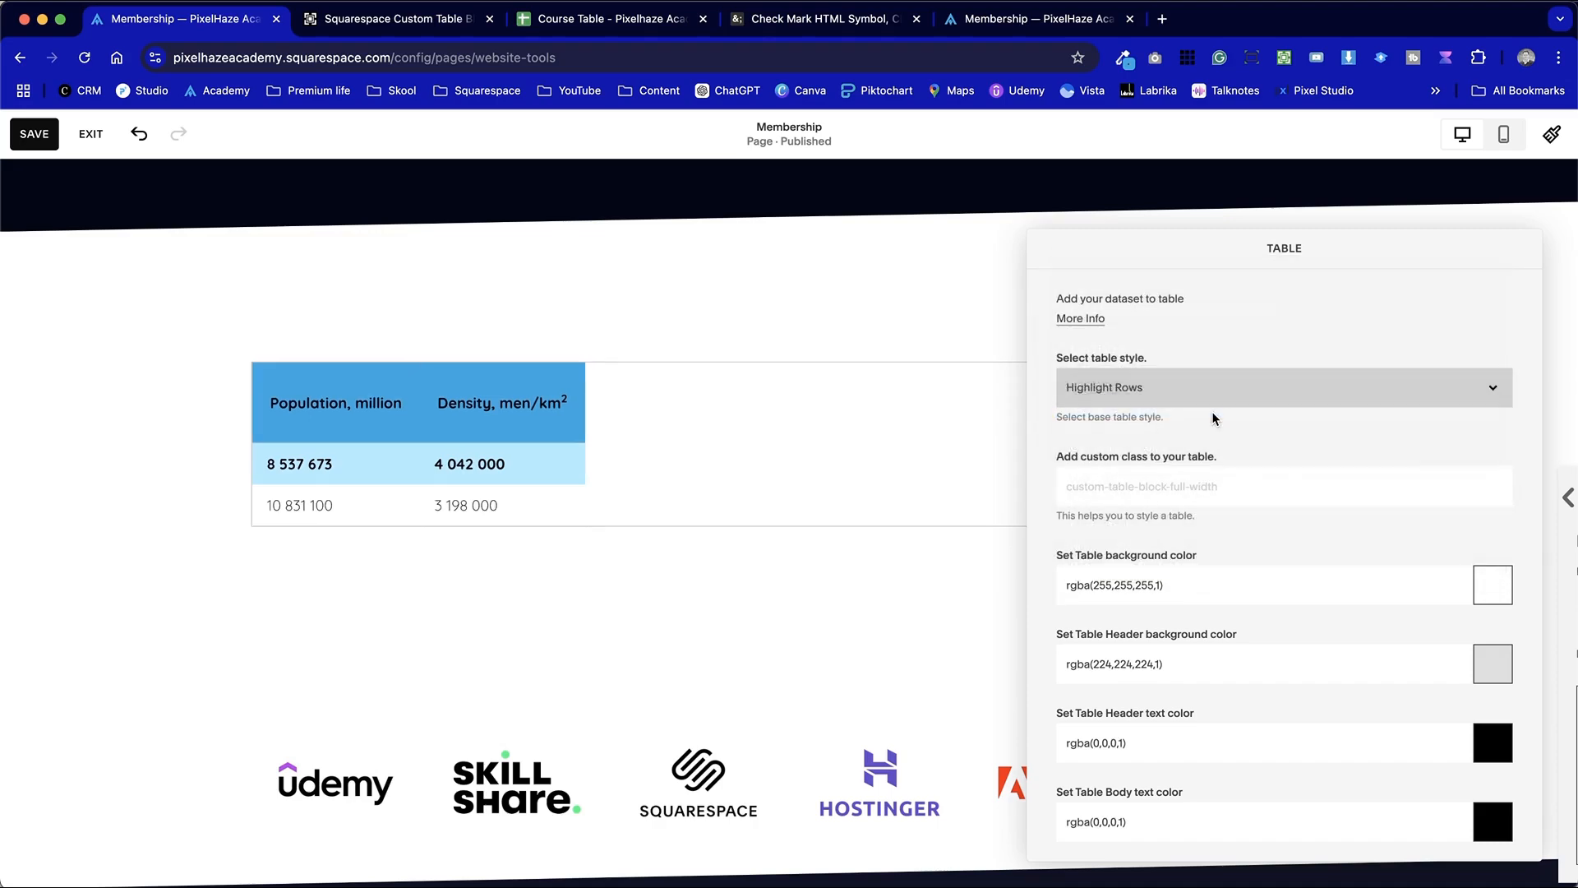
left_click(1215, 387)
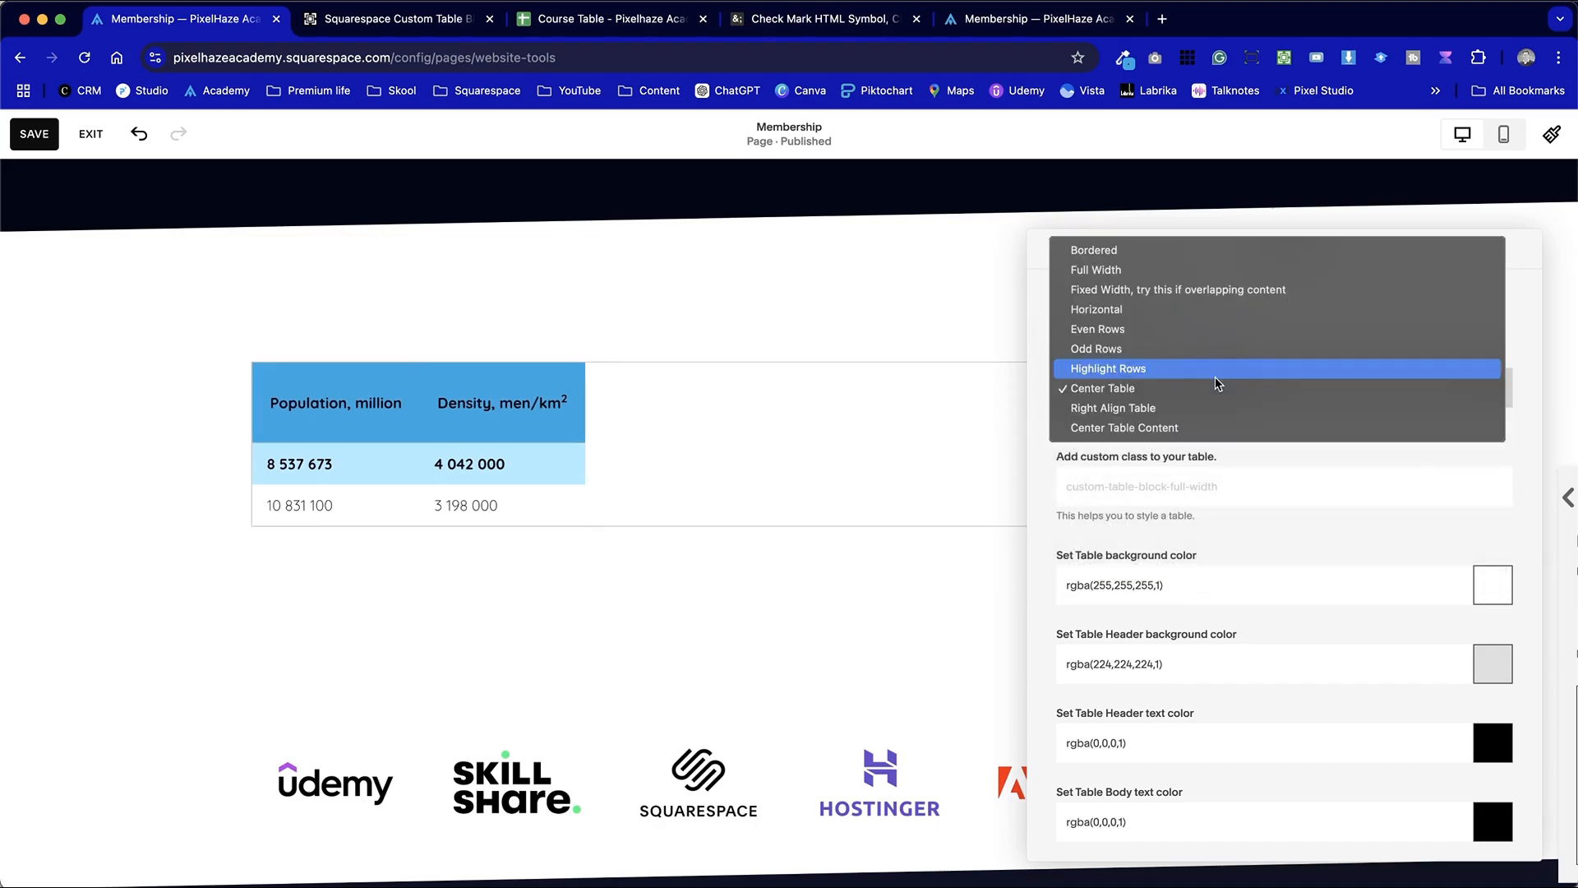
left_click(1219, 331)
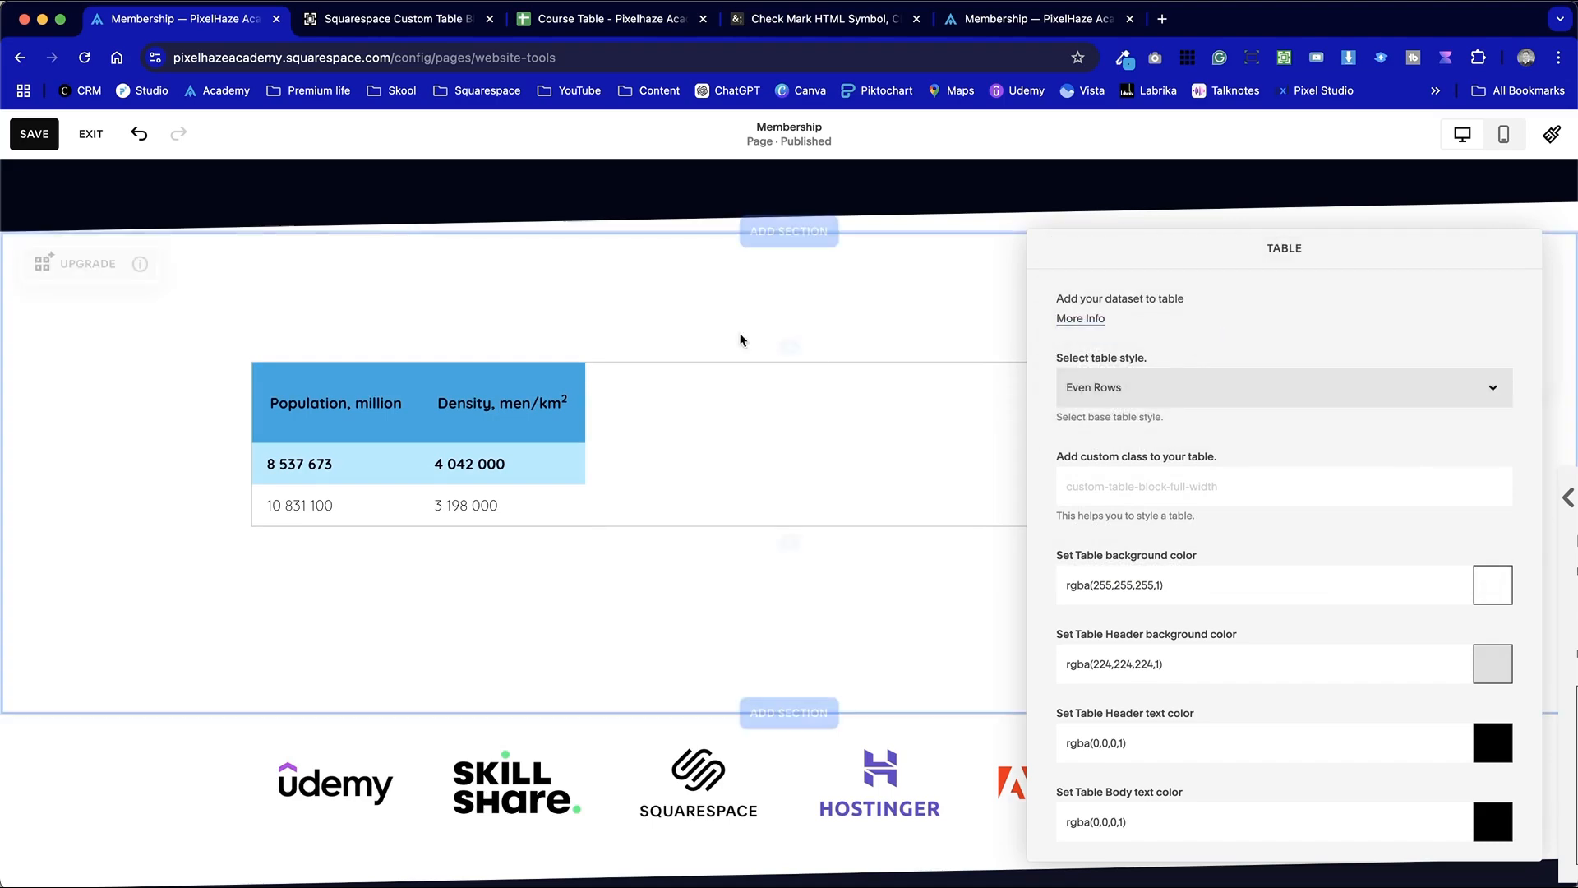
Apply the Dark 2 color theme to the section that holds the new table
left_click(679, 320)
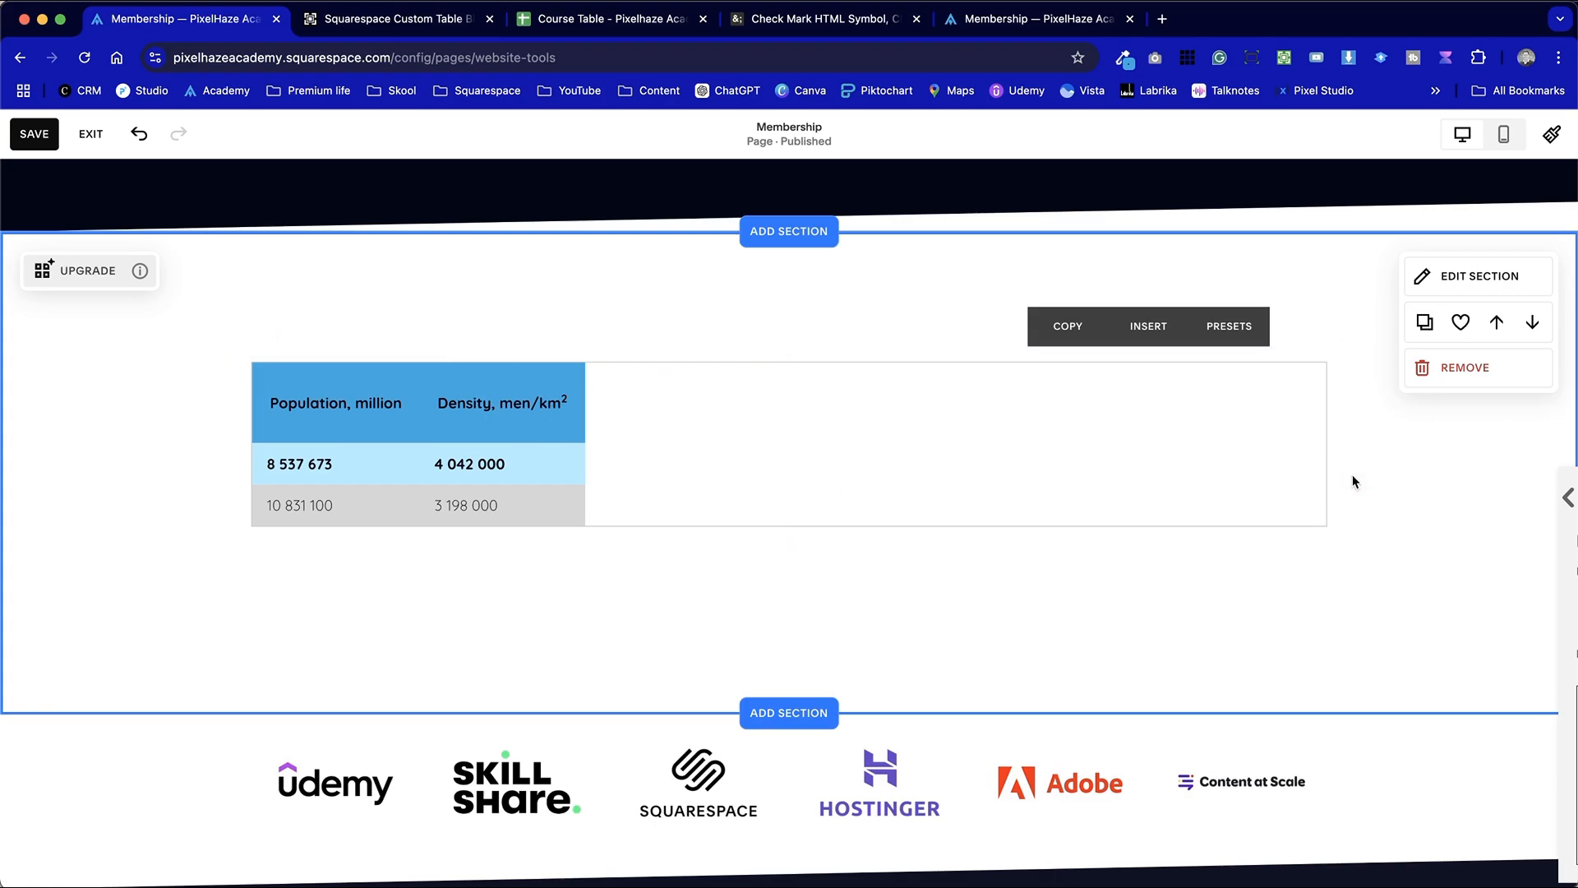
left_click(1465, 274)
left_click(1266, 305)
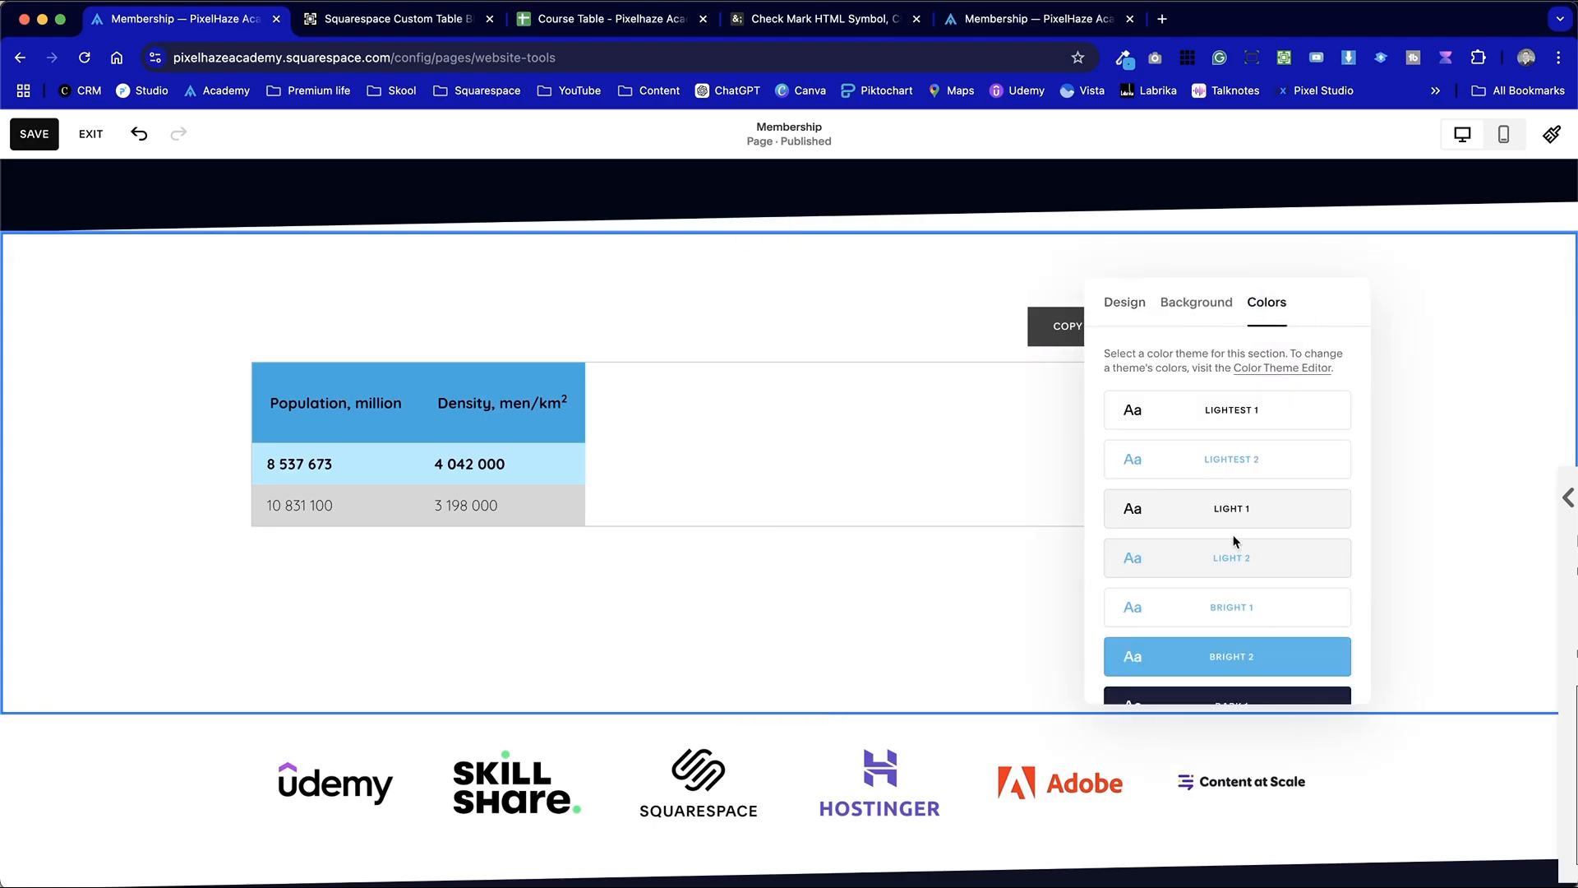
scroll(1232, 538, "down", 3)
left_click(1237, 564)
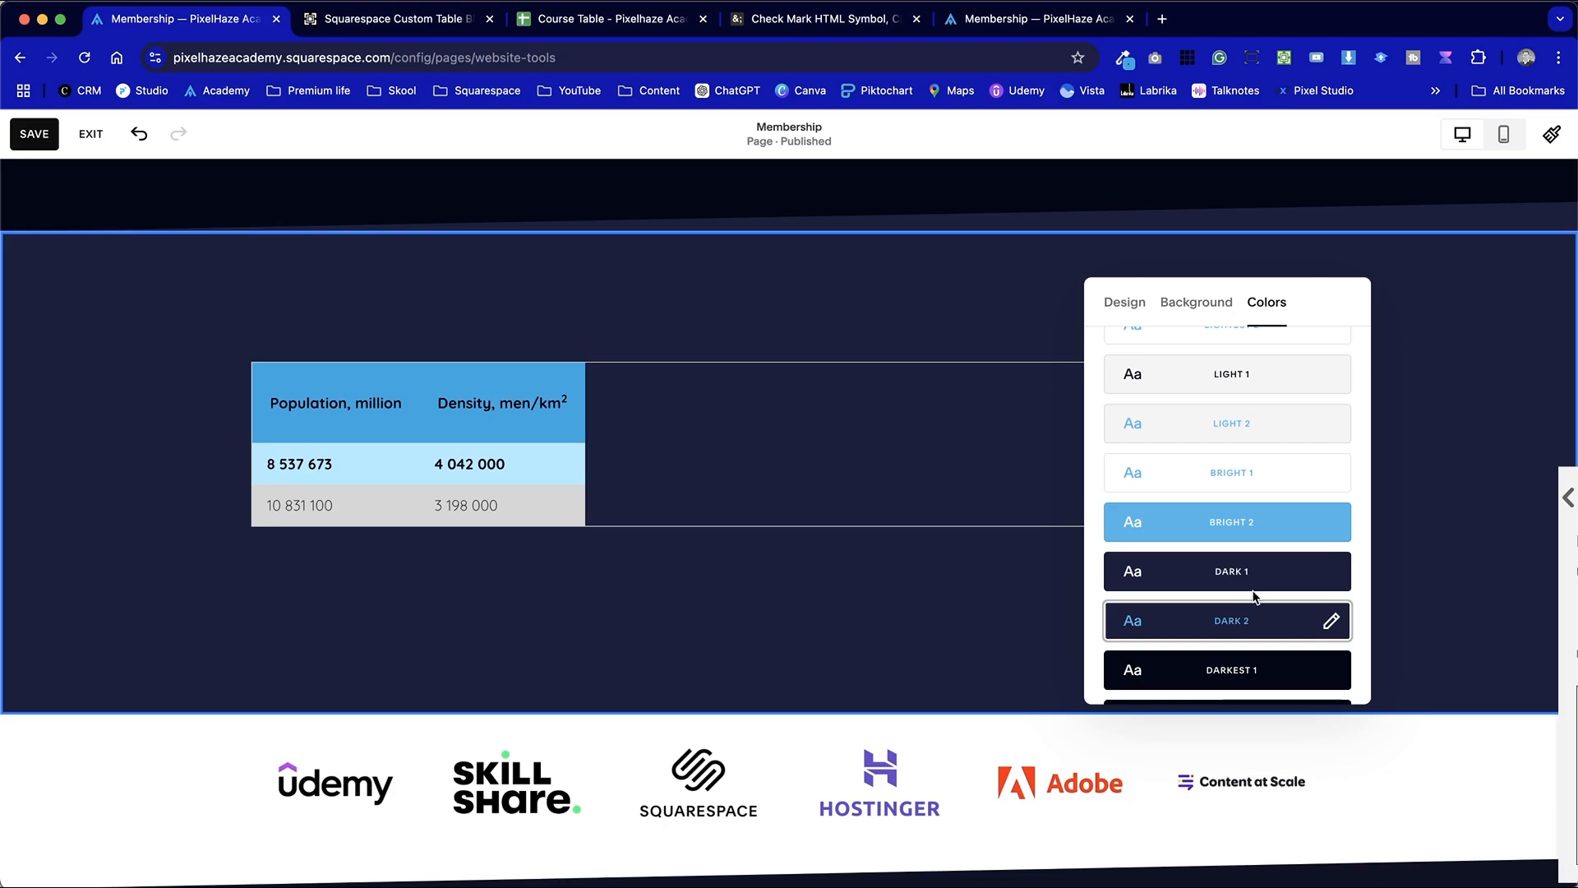
Sample the section's dark background color and set the table background and table header background colors to rgba(28,30,61,1)
left_click(546, 463)
double_click(586, 447)
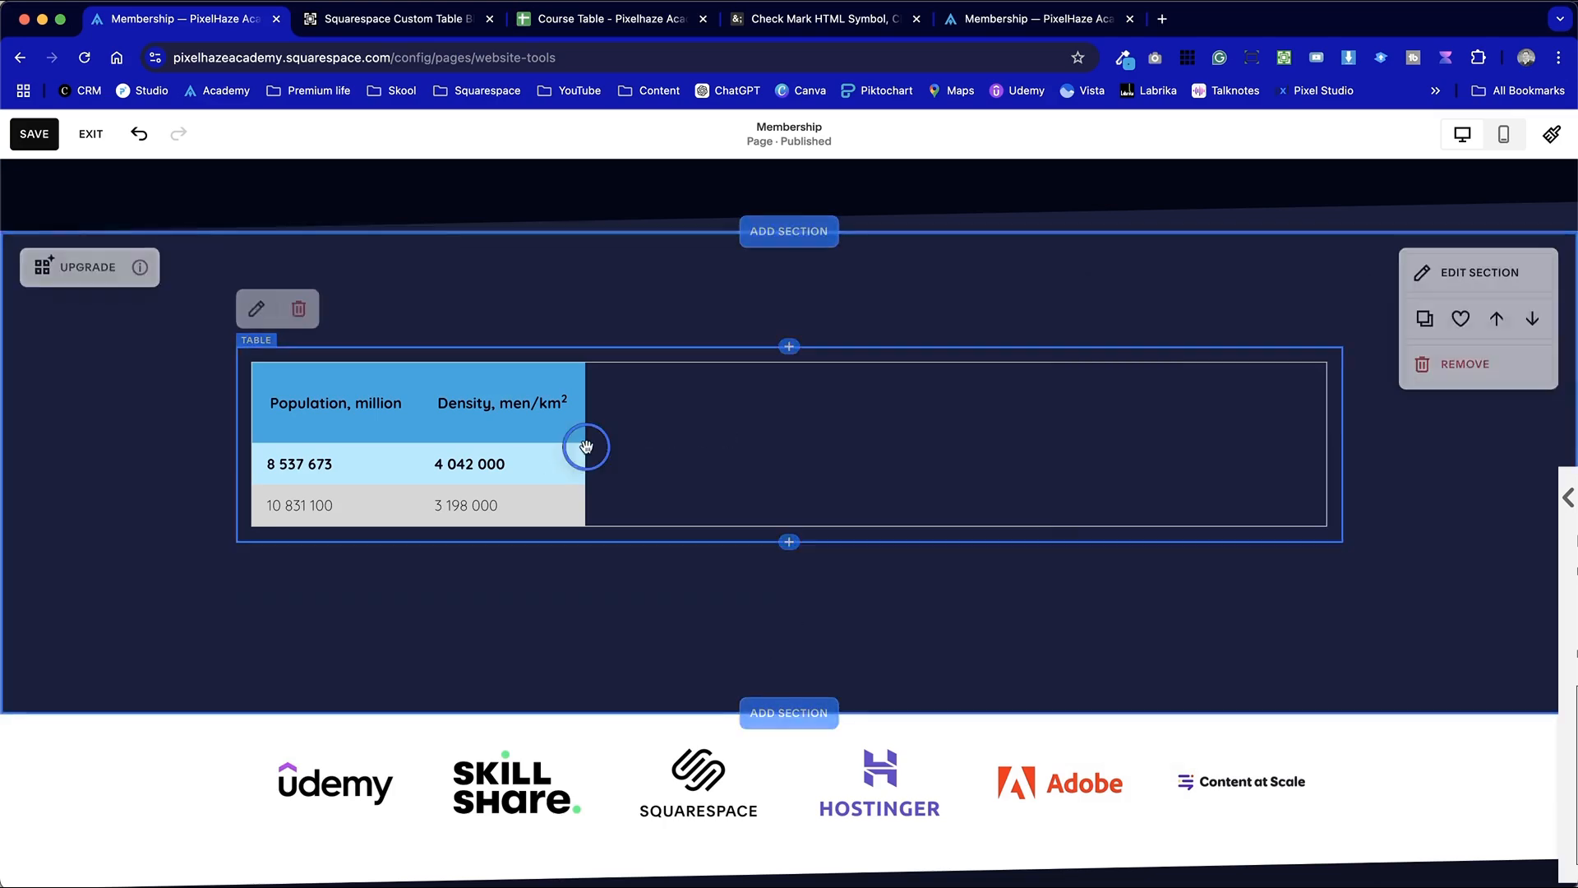
scroll(1419, 627, "down", 2)
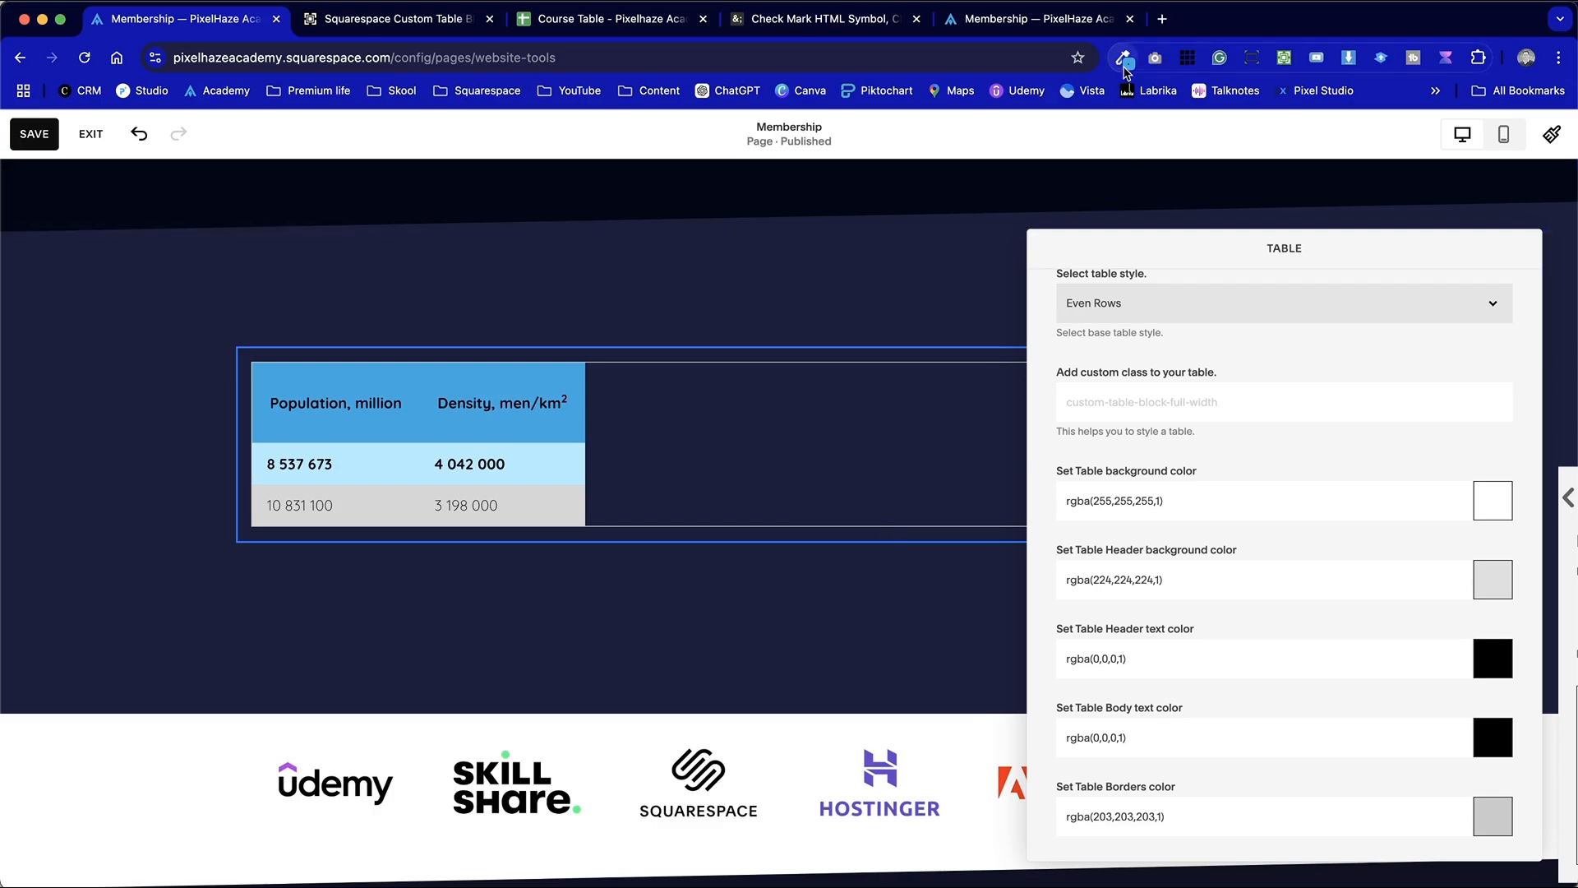
left_click(1122, 58)
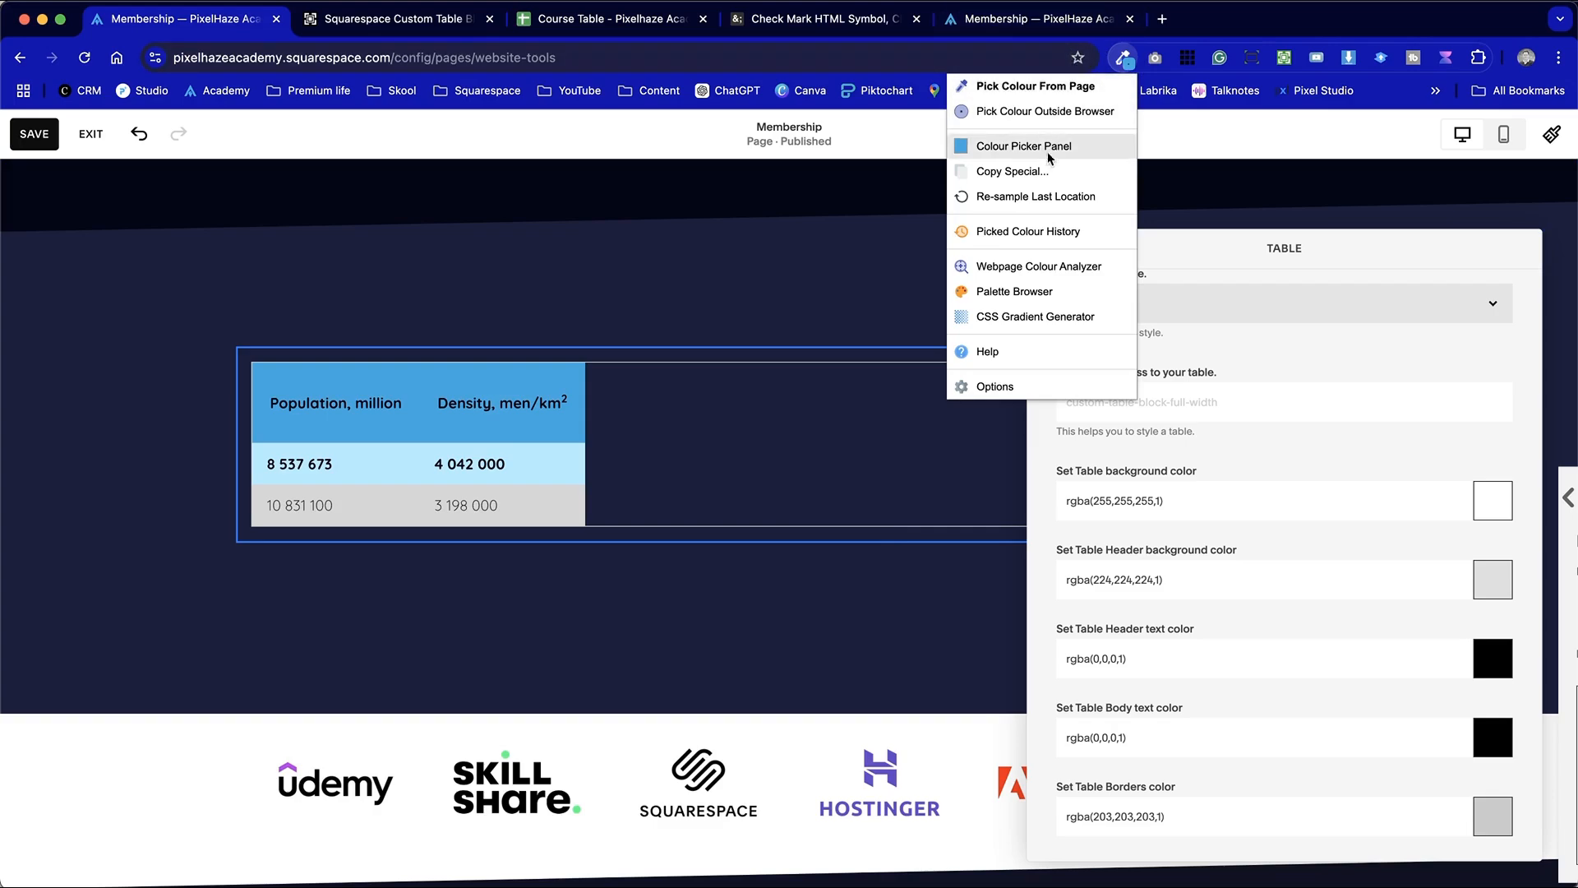
left_click(1023, 86)
left_click(680, 348)
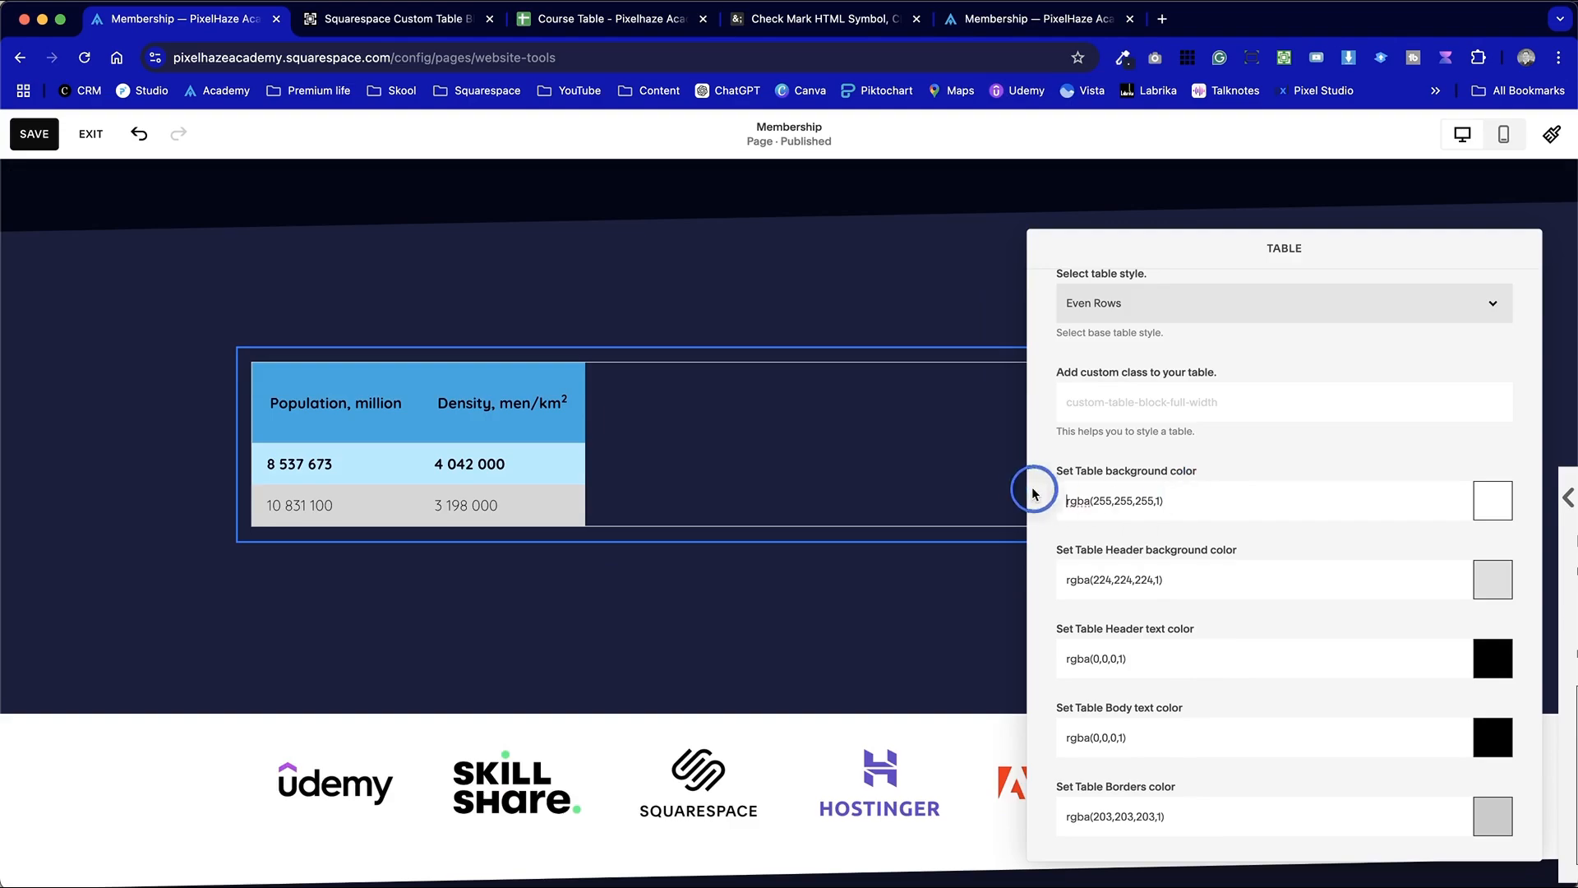
left_click_drag(1222, 497, 1061, 496)
key("super+v")
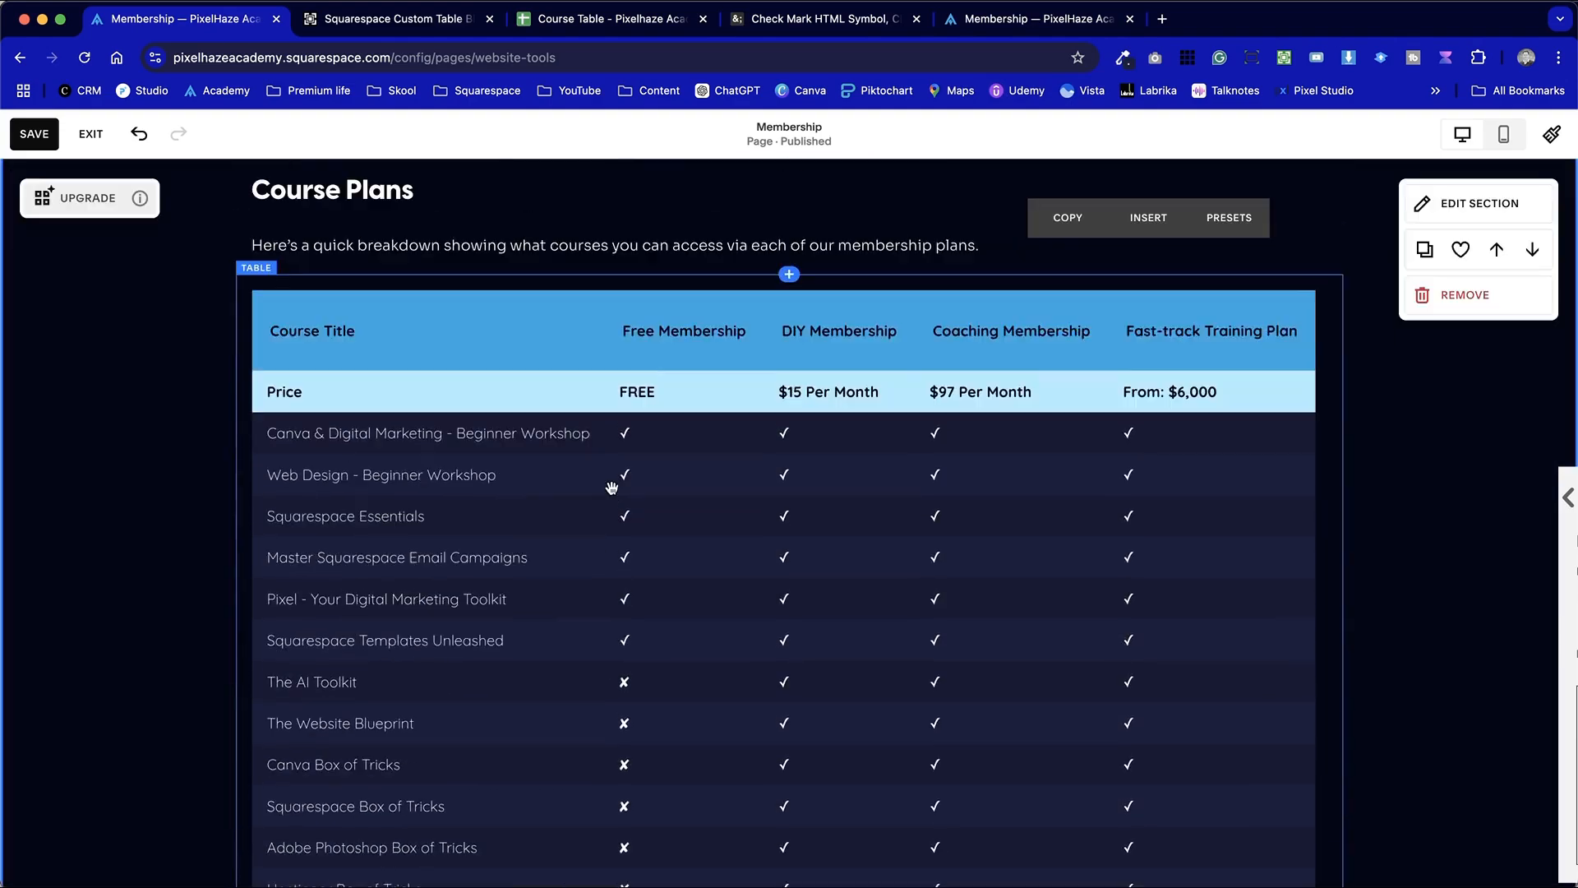
Delete the background and text color declarations from the th rule in the code block below the Course Plans table
scroll(611, 488, "down", 5)
scroll(611, 491, "down", 8)
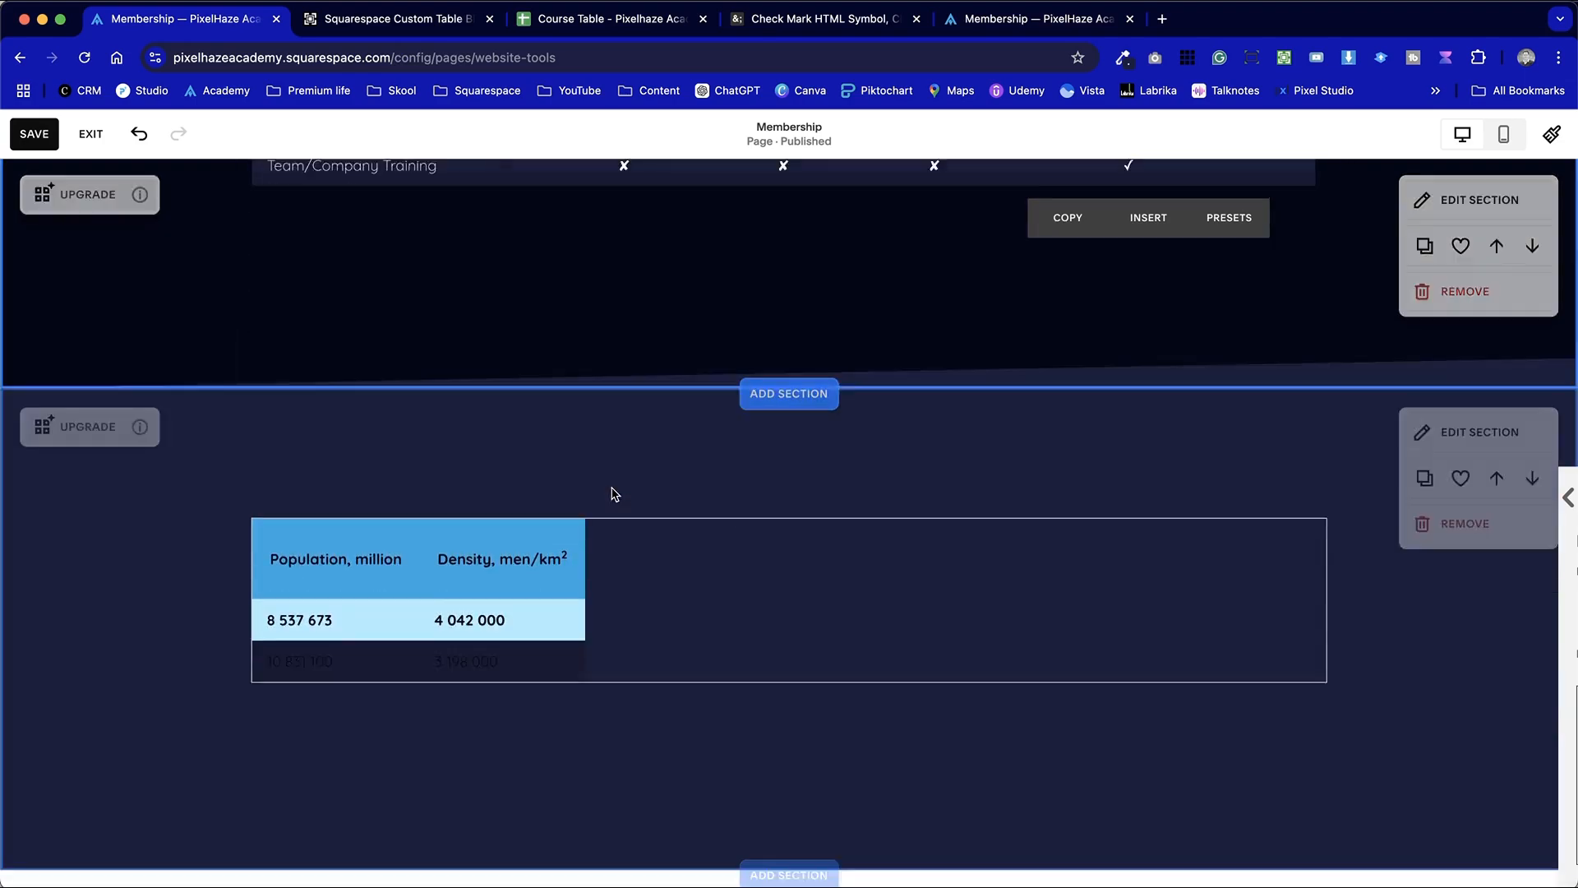
scroll(740, 546, "up", 8)
scroll(740, 543, "down", 1)
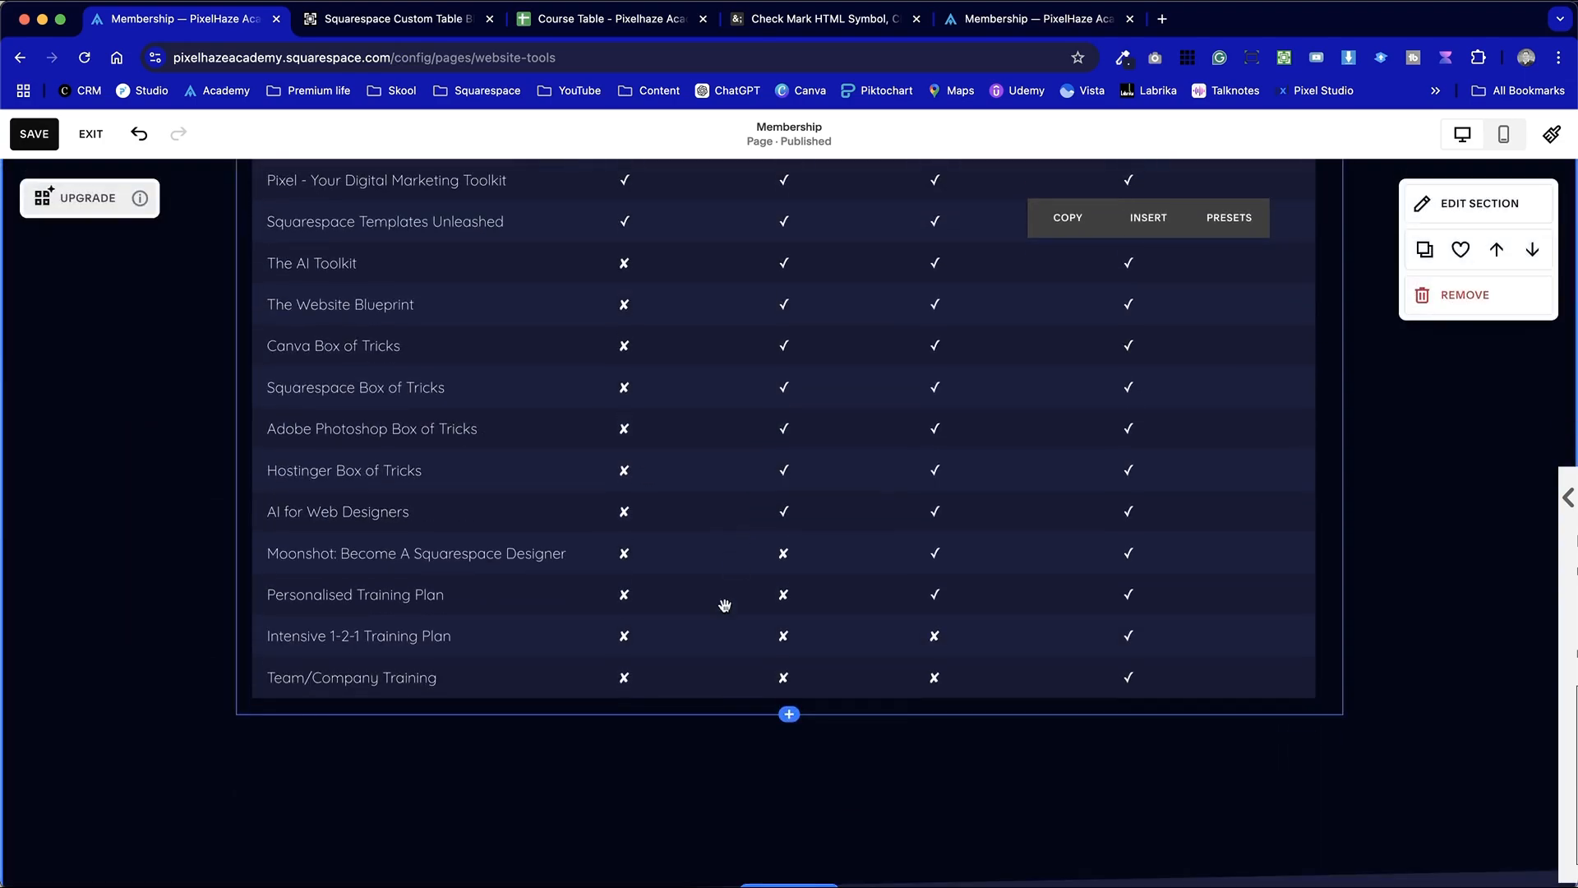
double_click(639, 744)
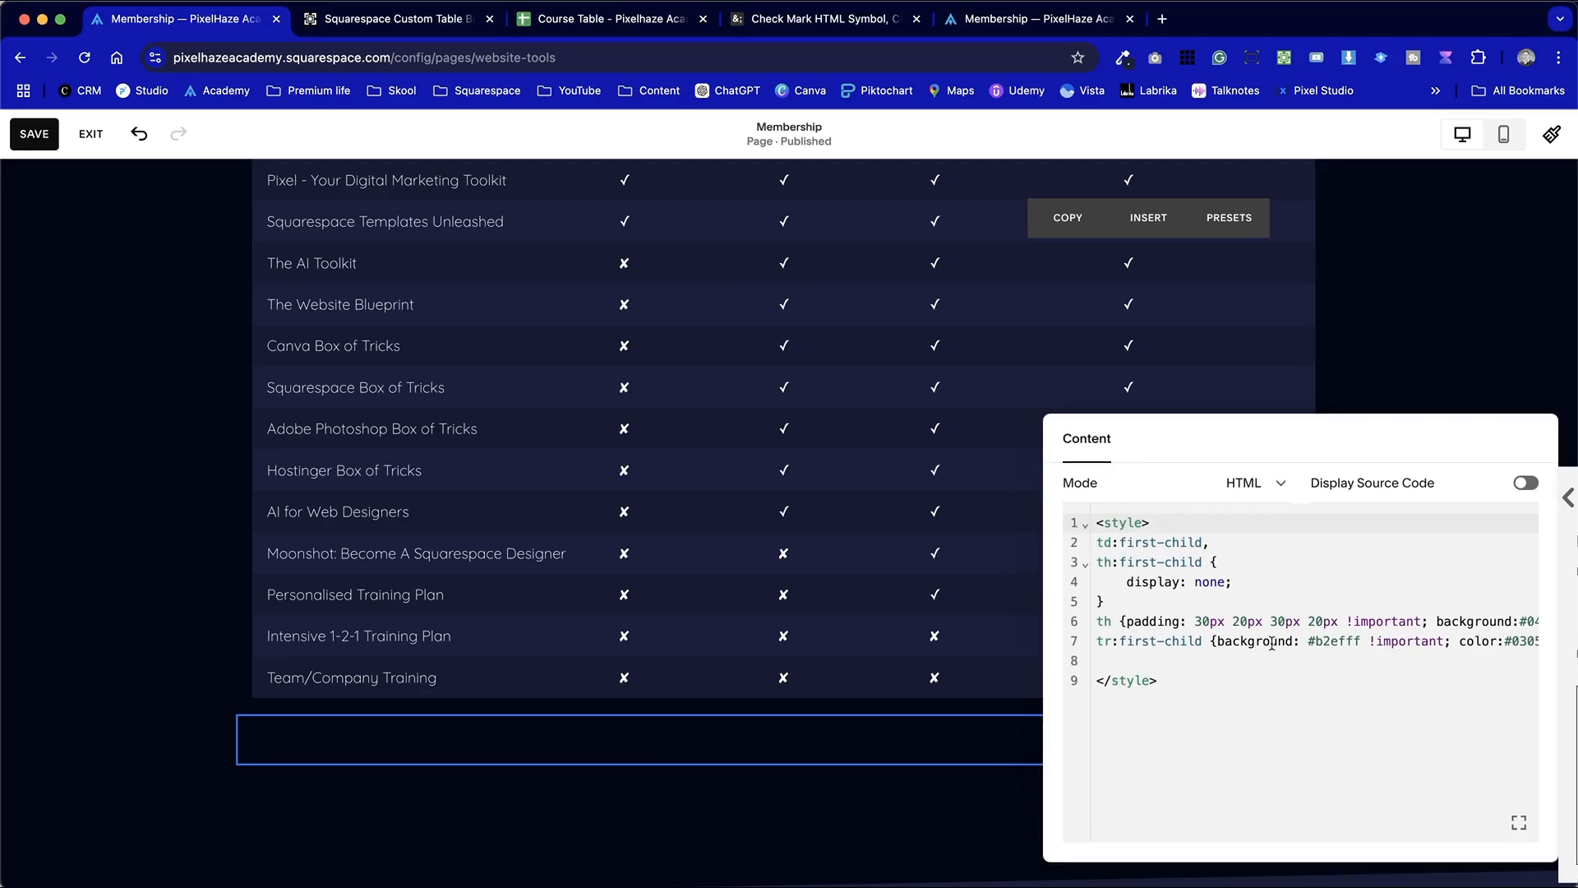
scroll(1280, 637, "right", 5)
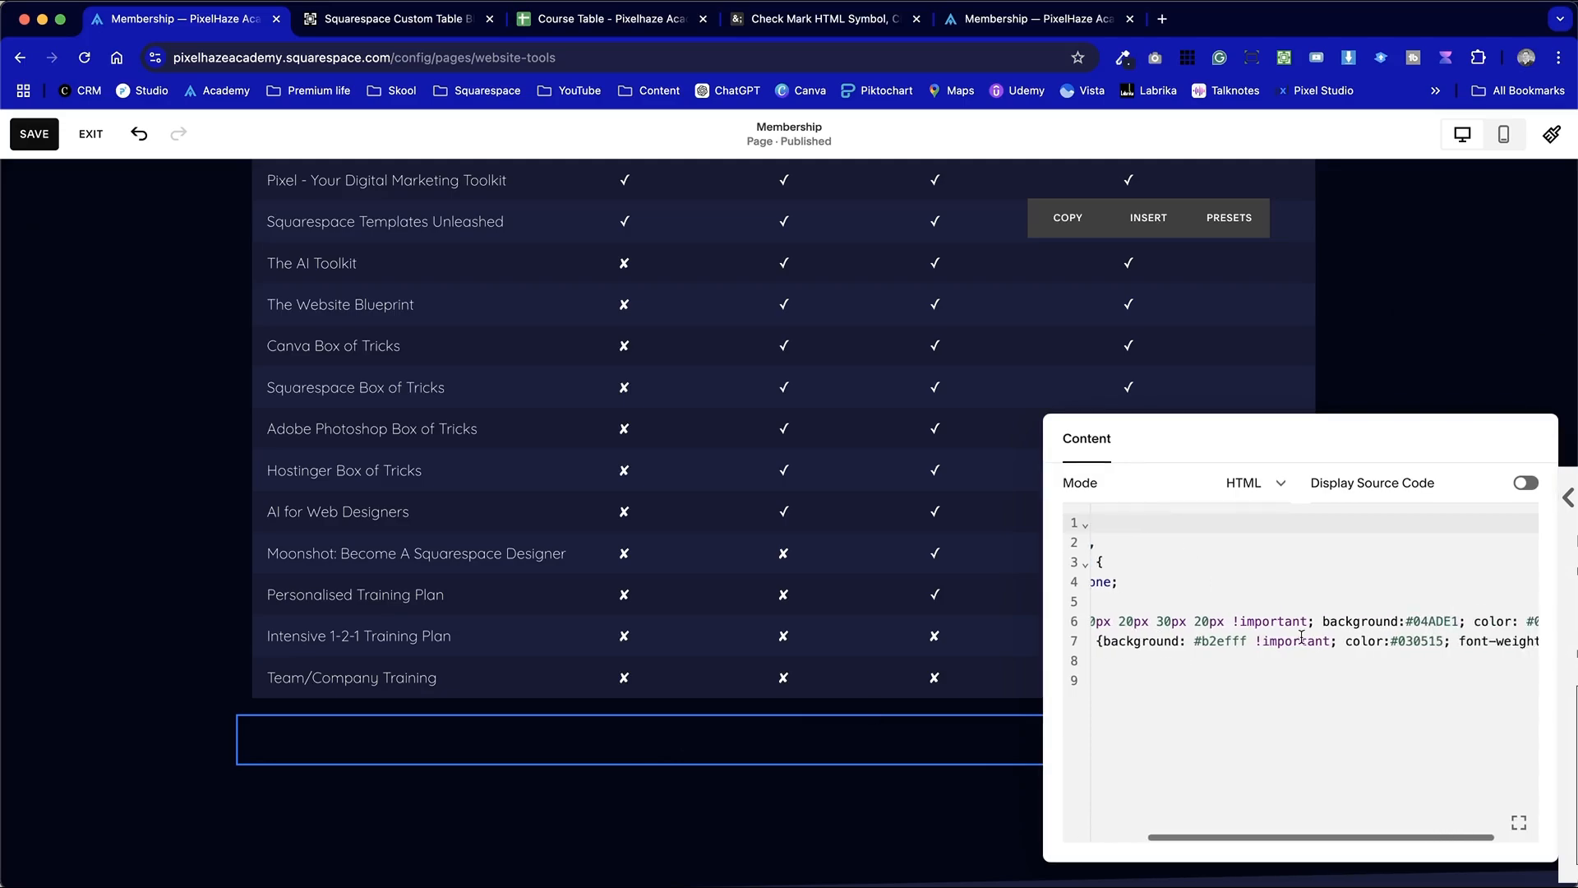
left_click_drag(1263, 622, 1407, 618)
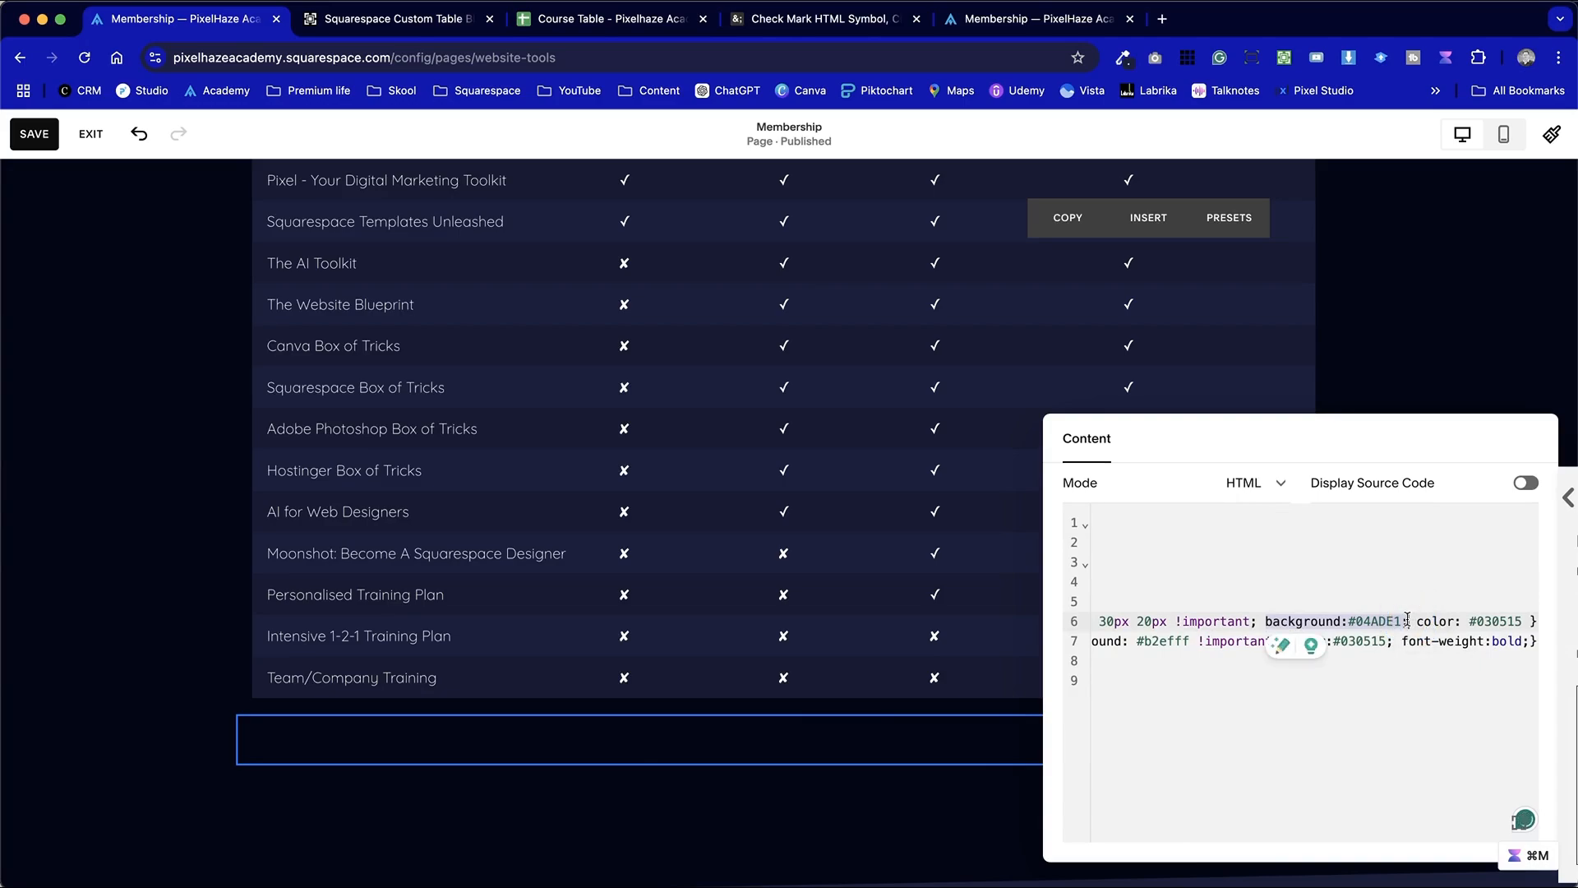
key("BackSpace")
left_click_drag(1273, 622, 1379, 622)
key("BackSpace")
scroll(1315, 658, "left", 2)
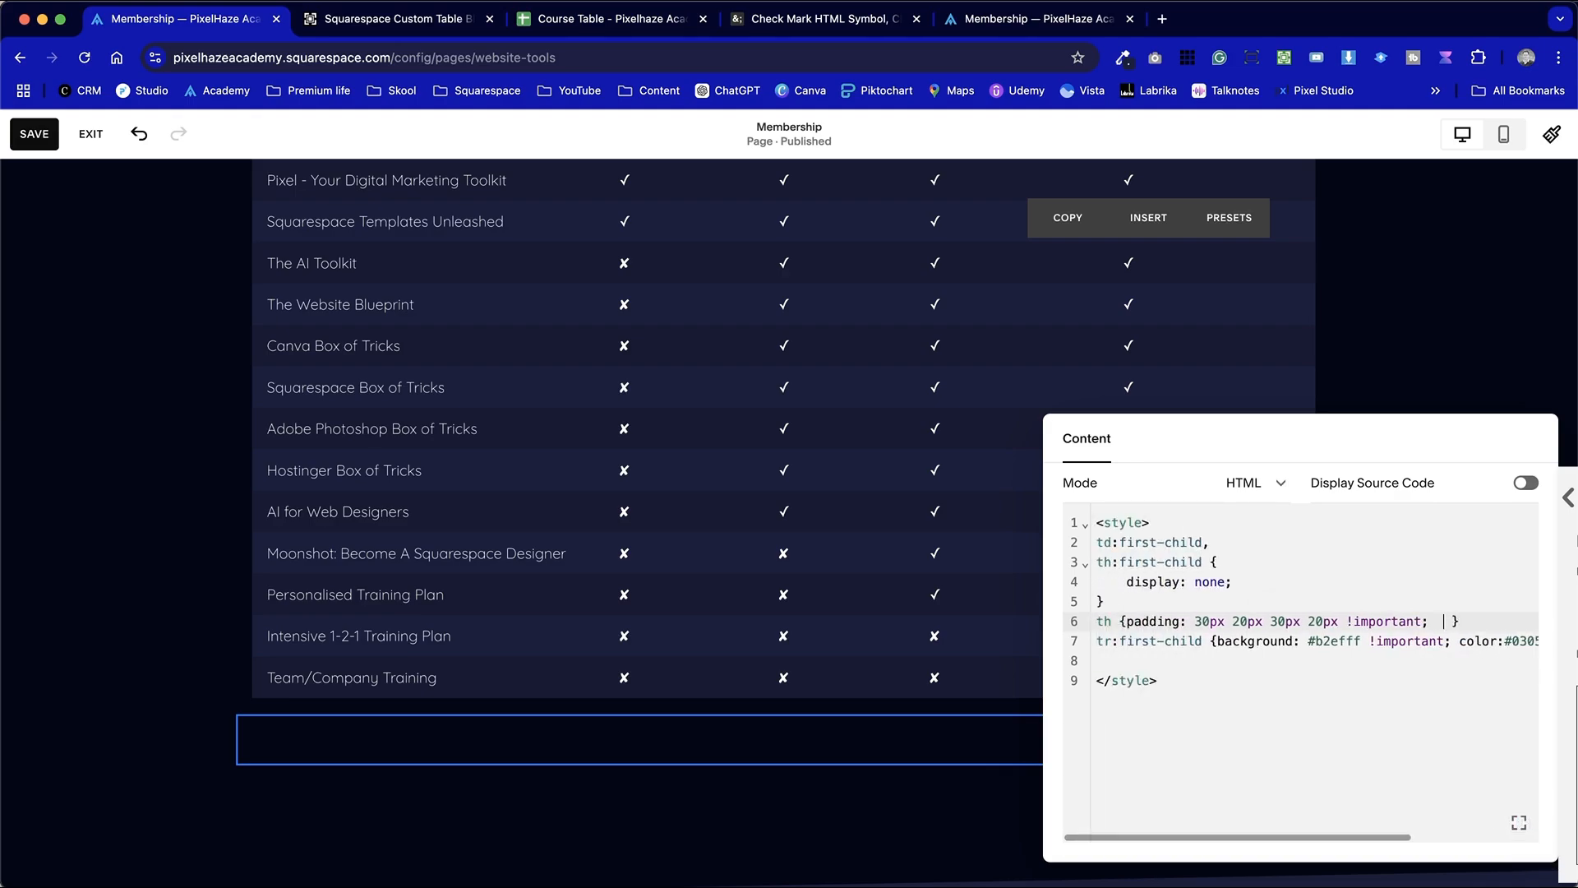
scroll(1315, 658, "right", 1)
scroll(1315, 658, "left", 2)
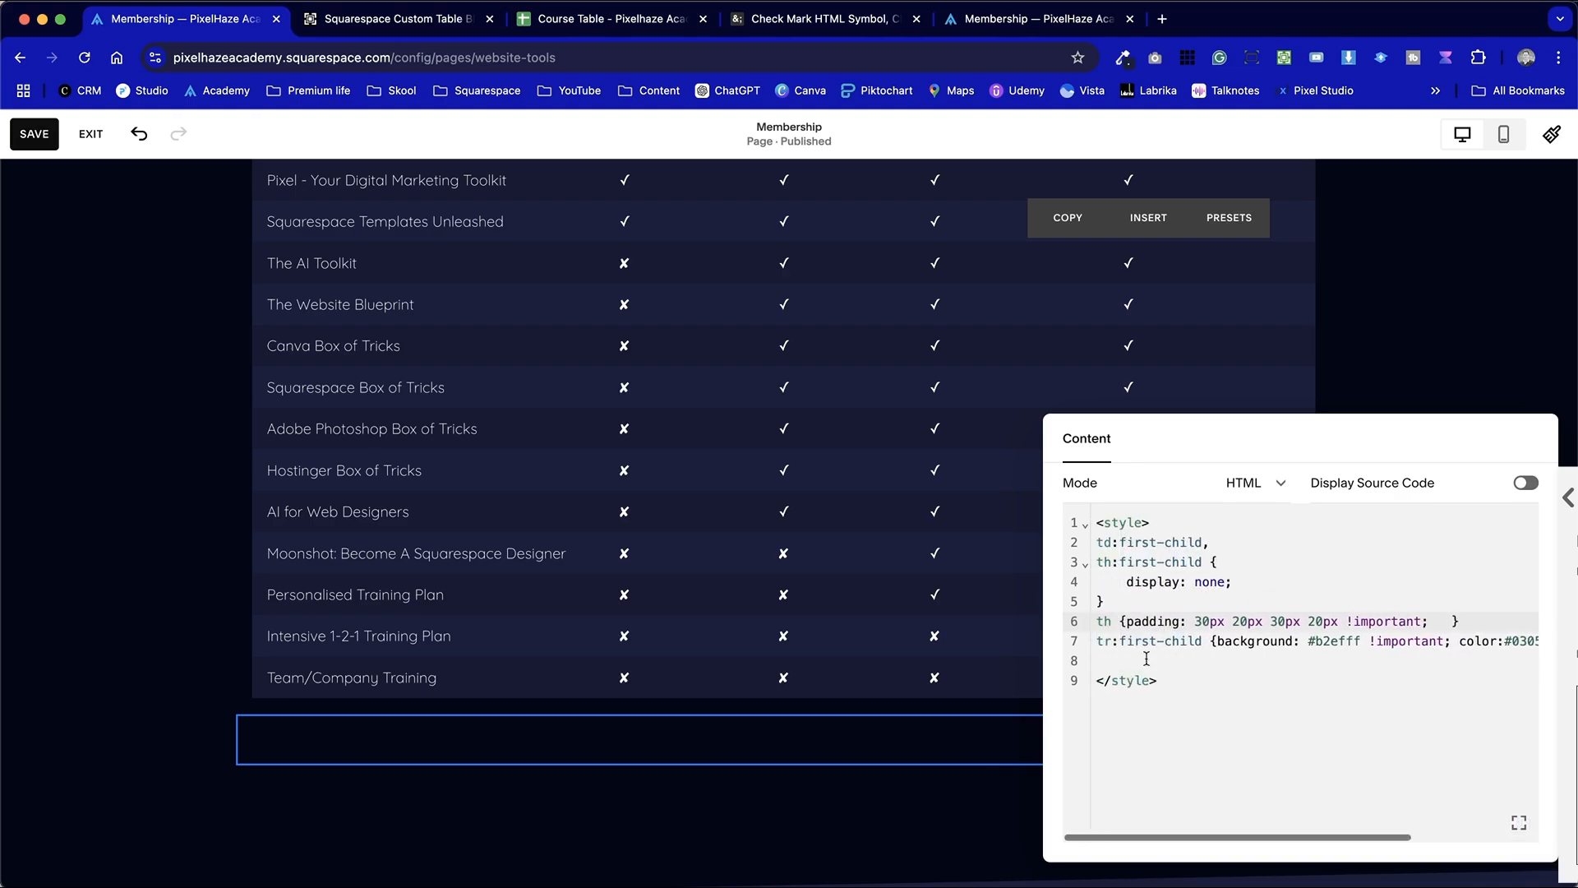
left_click(201, 481)
Reopen the new Table block's settings and copy the blue hex code 08ace1 from the color picker extension's history
scroll(202, 481, "up", 7)
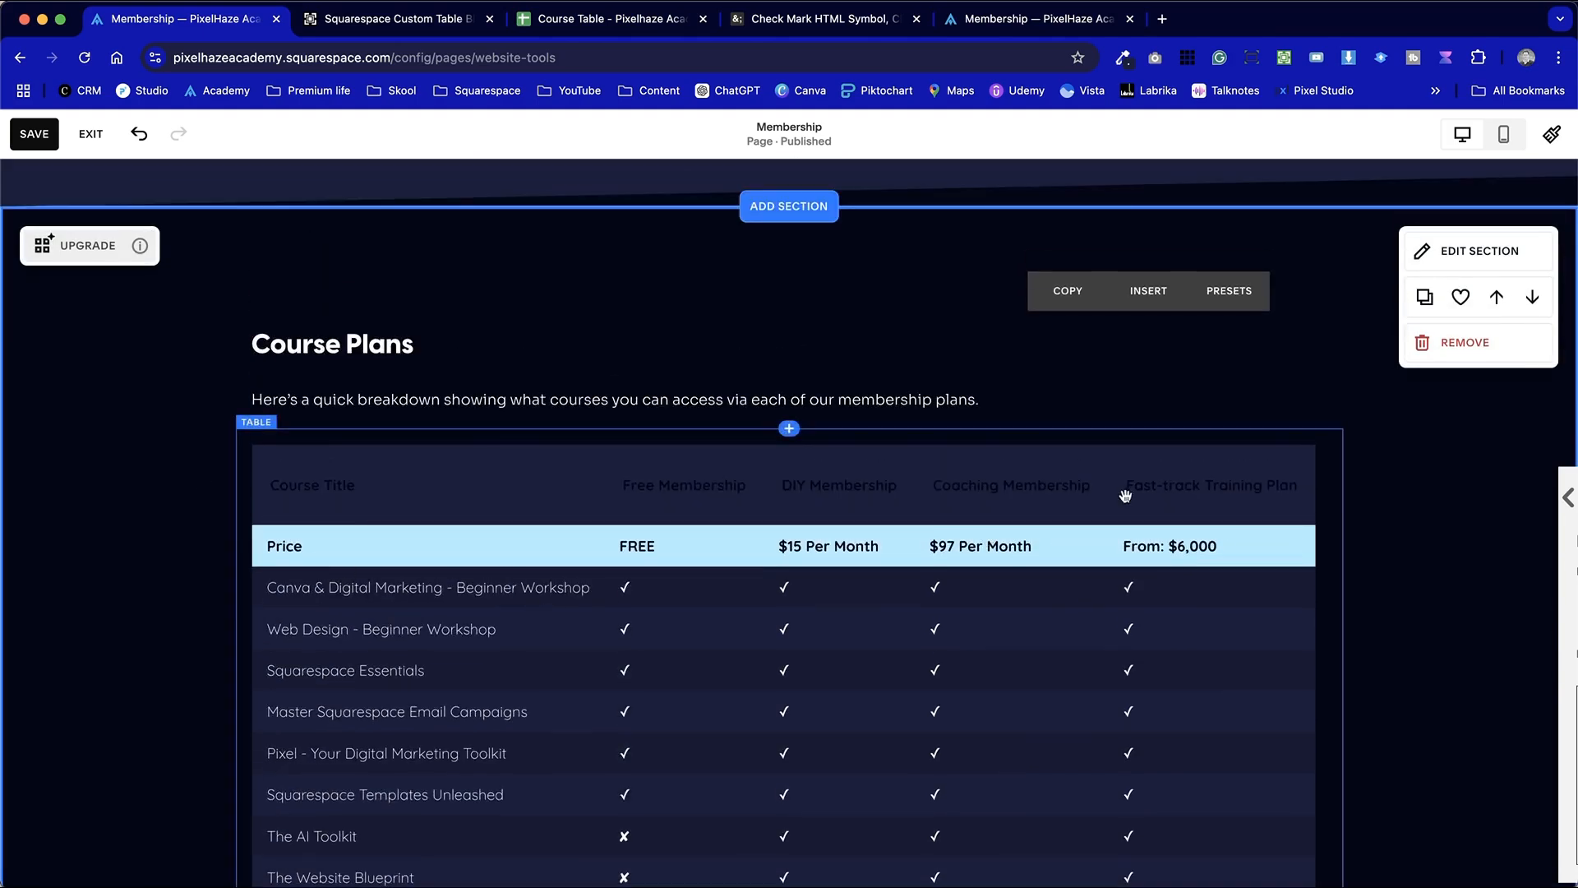
scroll(1229, 469, "down", 10)
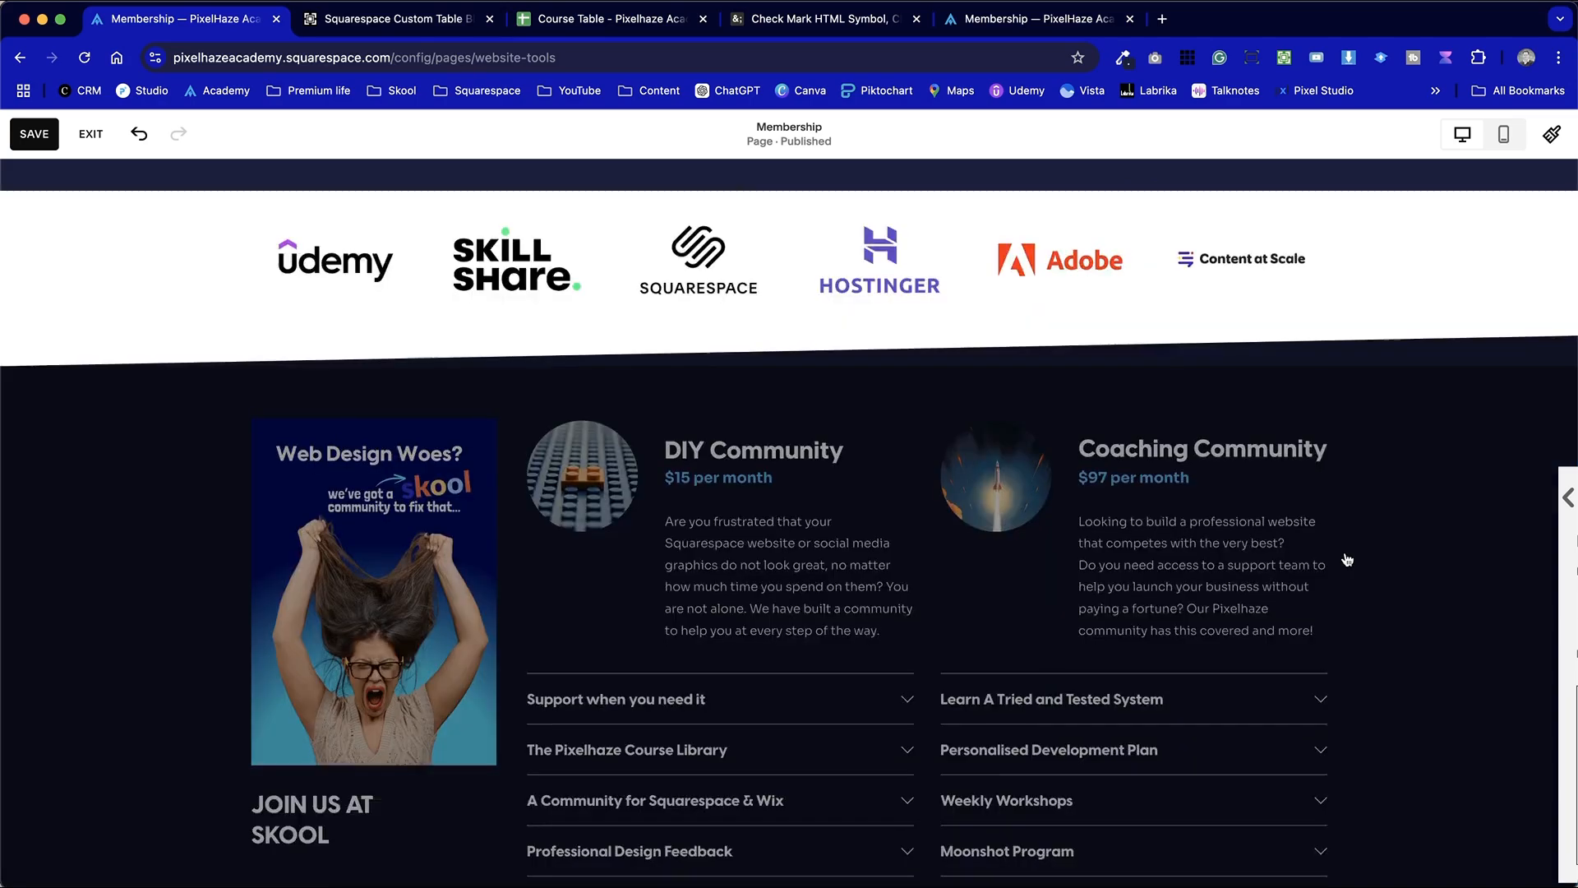
scroll(1342, 553, "up", 8)
double_click(690, 567)
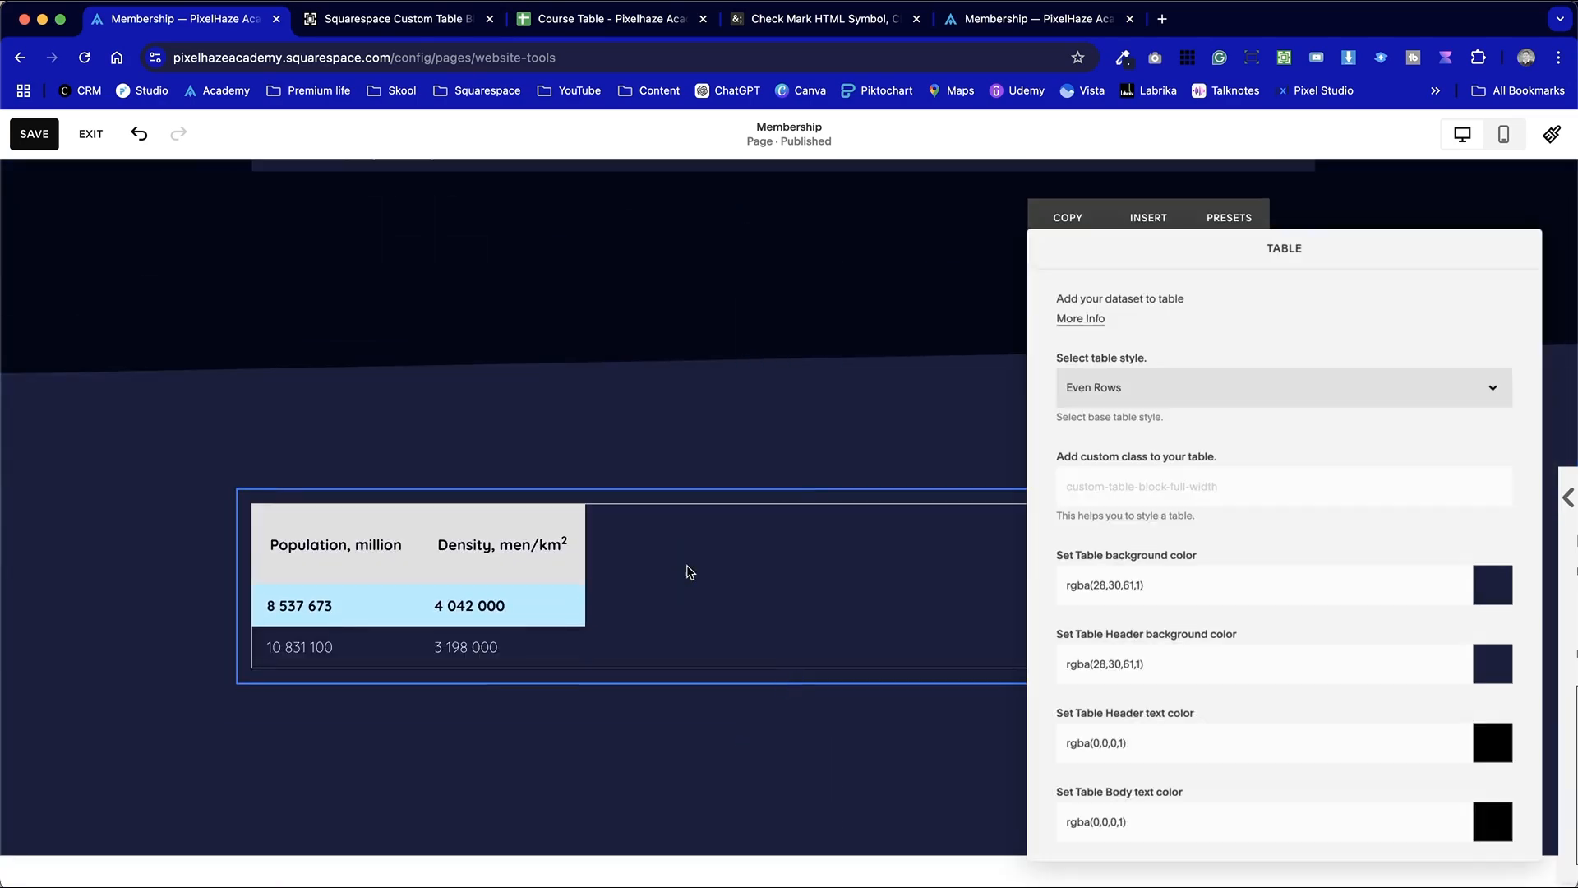
left_click(1123, 58)
left_click(1068, 146)
left_click(1048, 174)
double_click(985, 333)
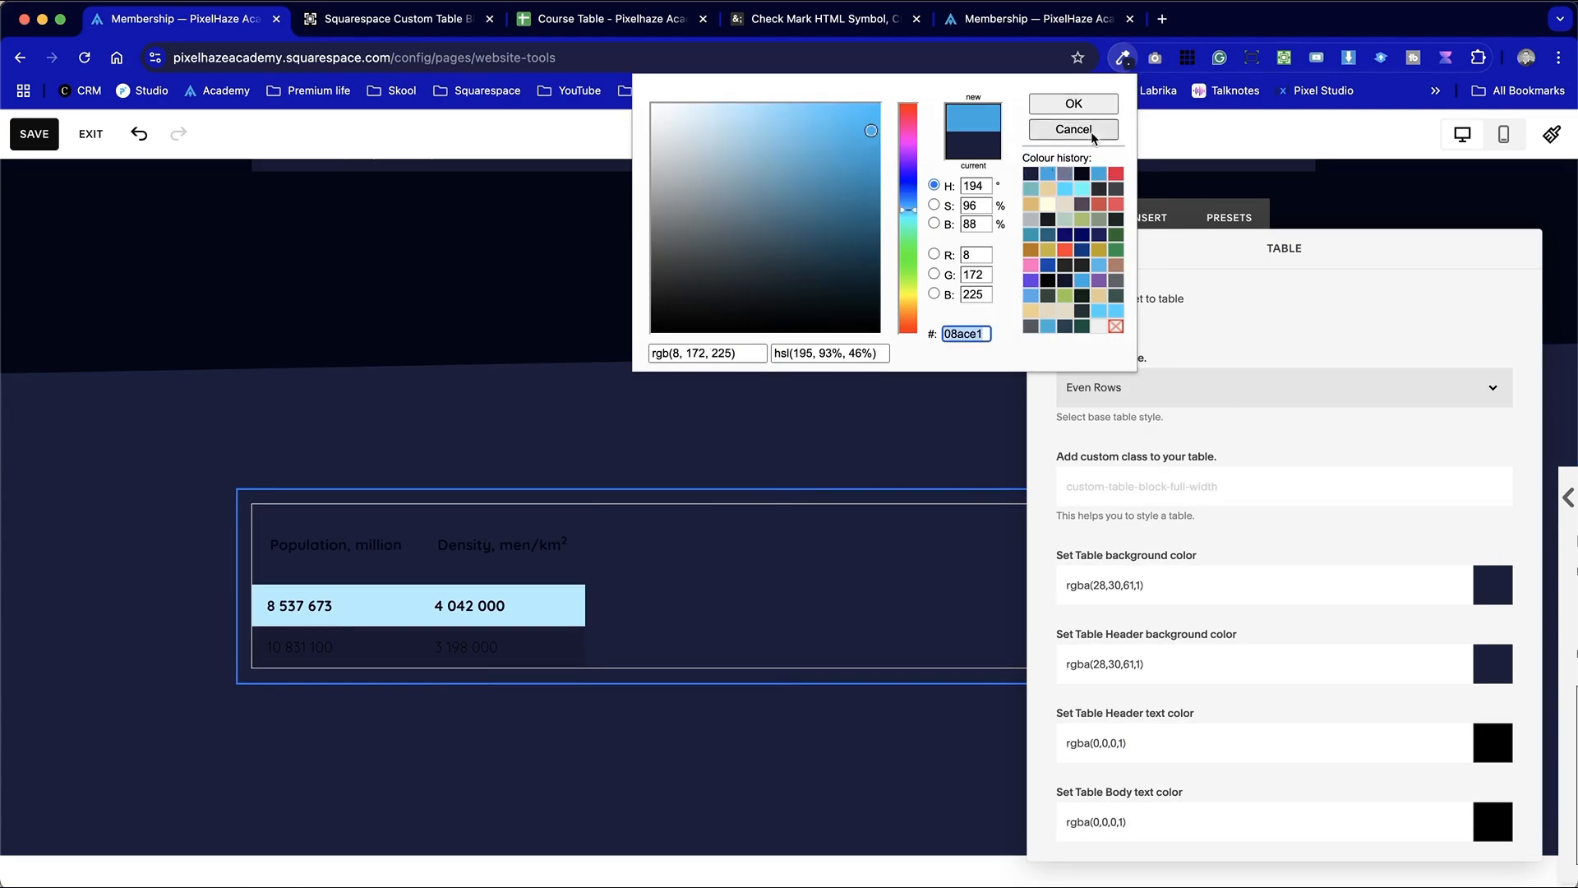
left_click(1073, 103)
Set the new table's header background color to #08ace1
left_click(1235, 593)
left_click(1239, 656)
key("super+a")
key("super+v")
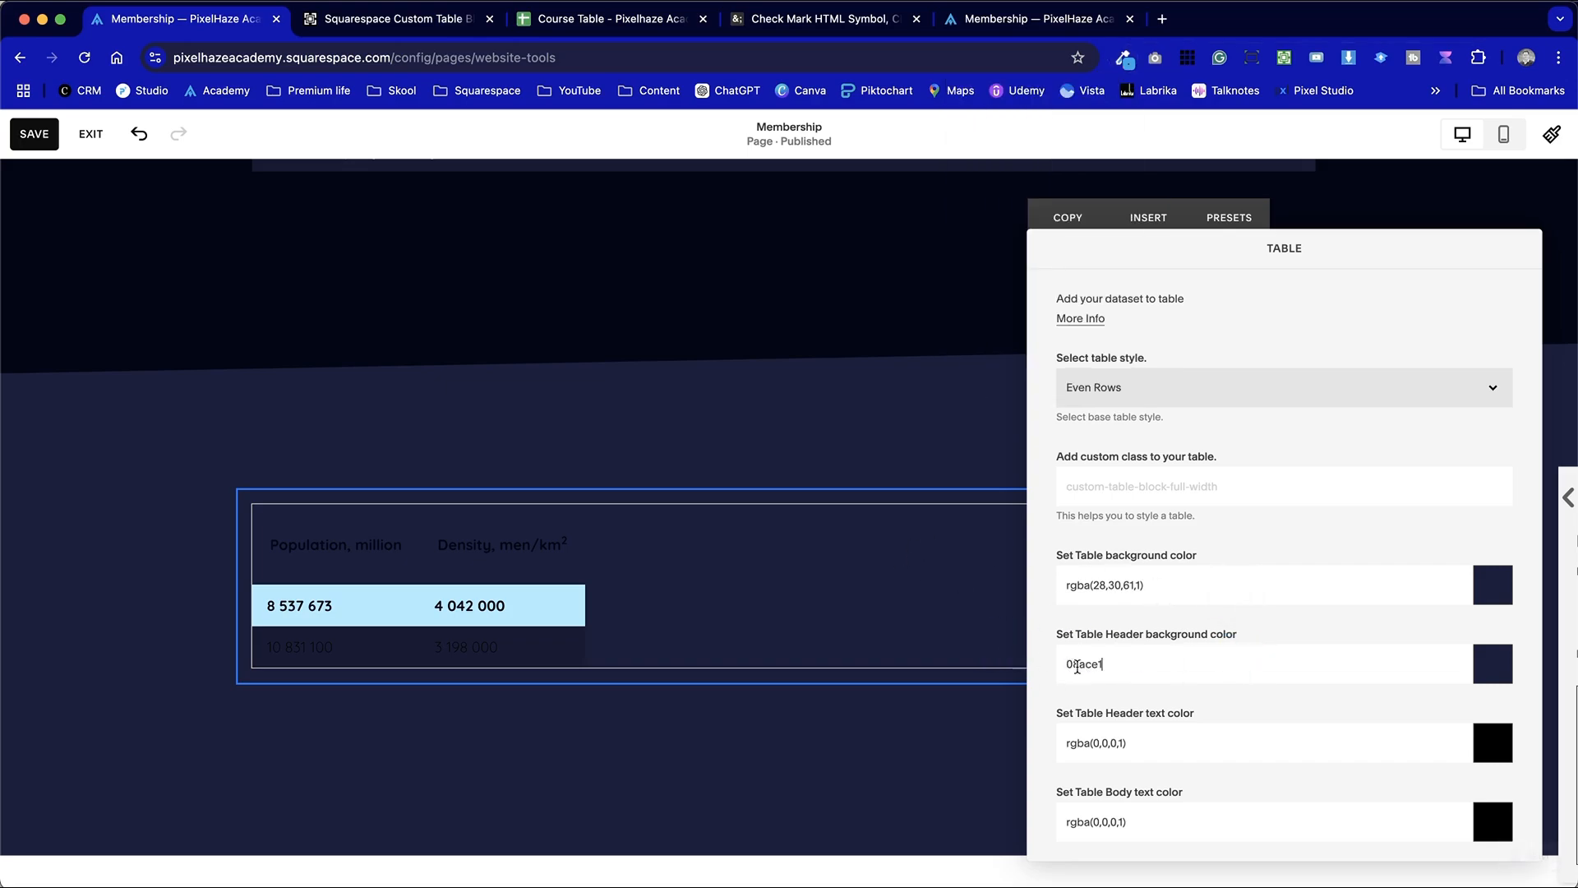
left_click(1068, 666)
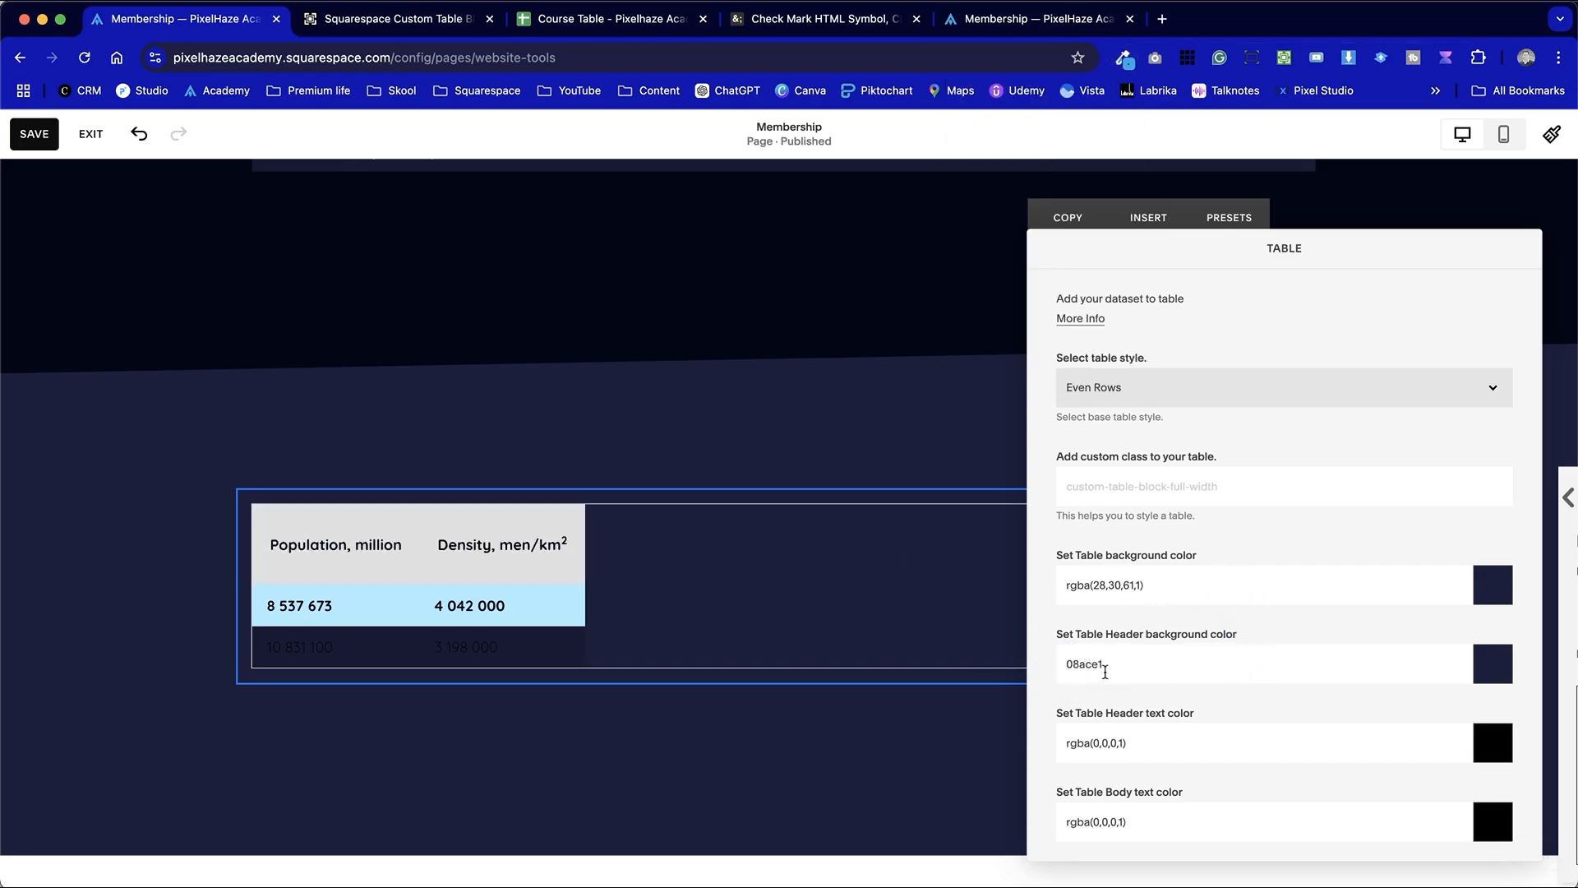
type("#")
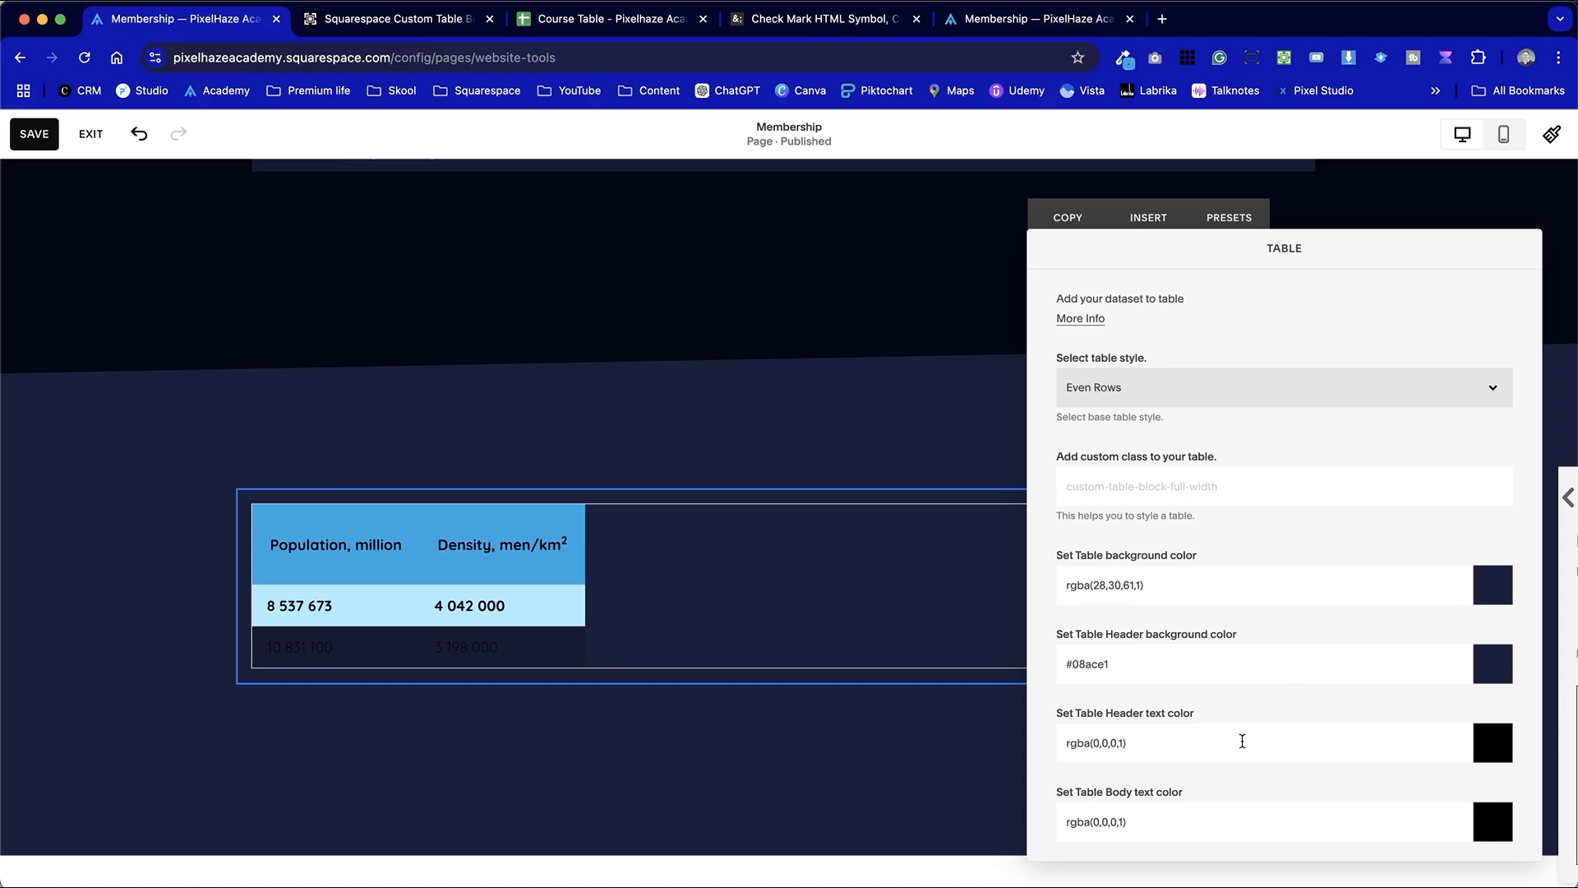
Make the new table's border color fully transparent, using rgba(203,203,203,0)
scroll(1242, 741, "down", 5)
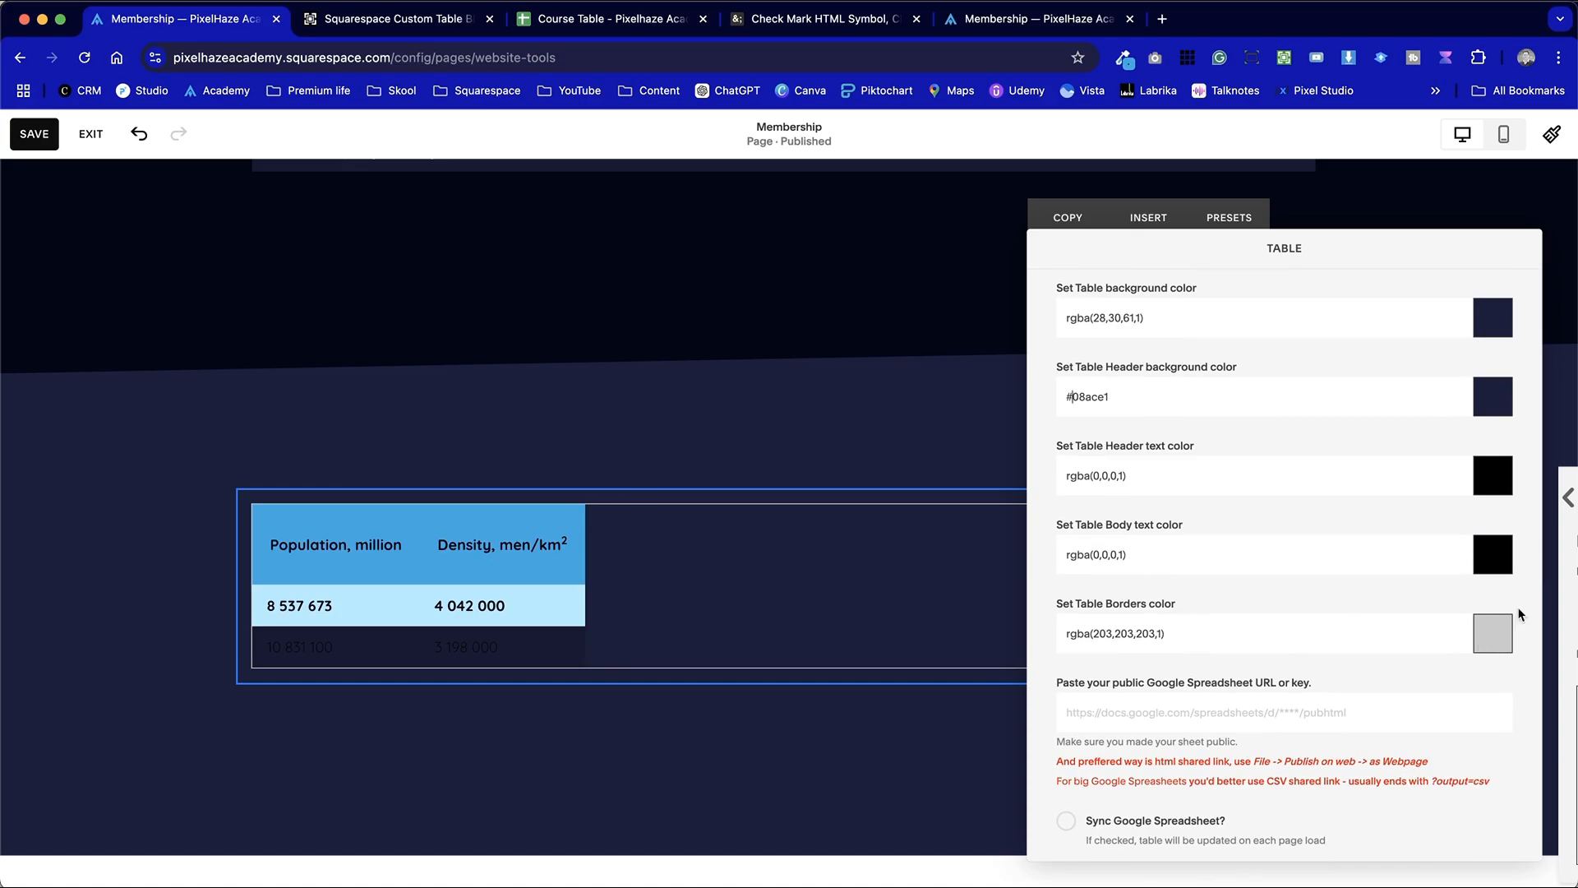
left_click(1504, 634)
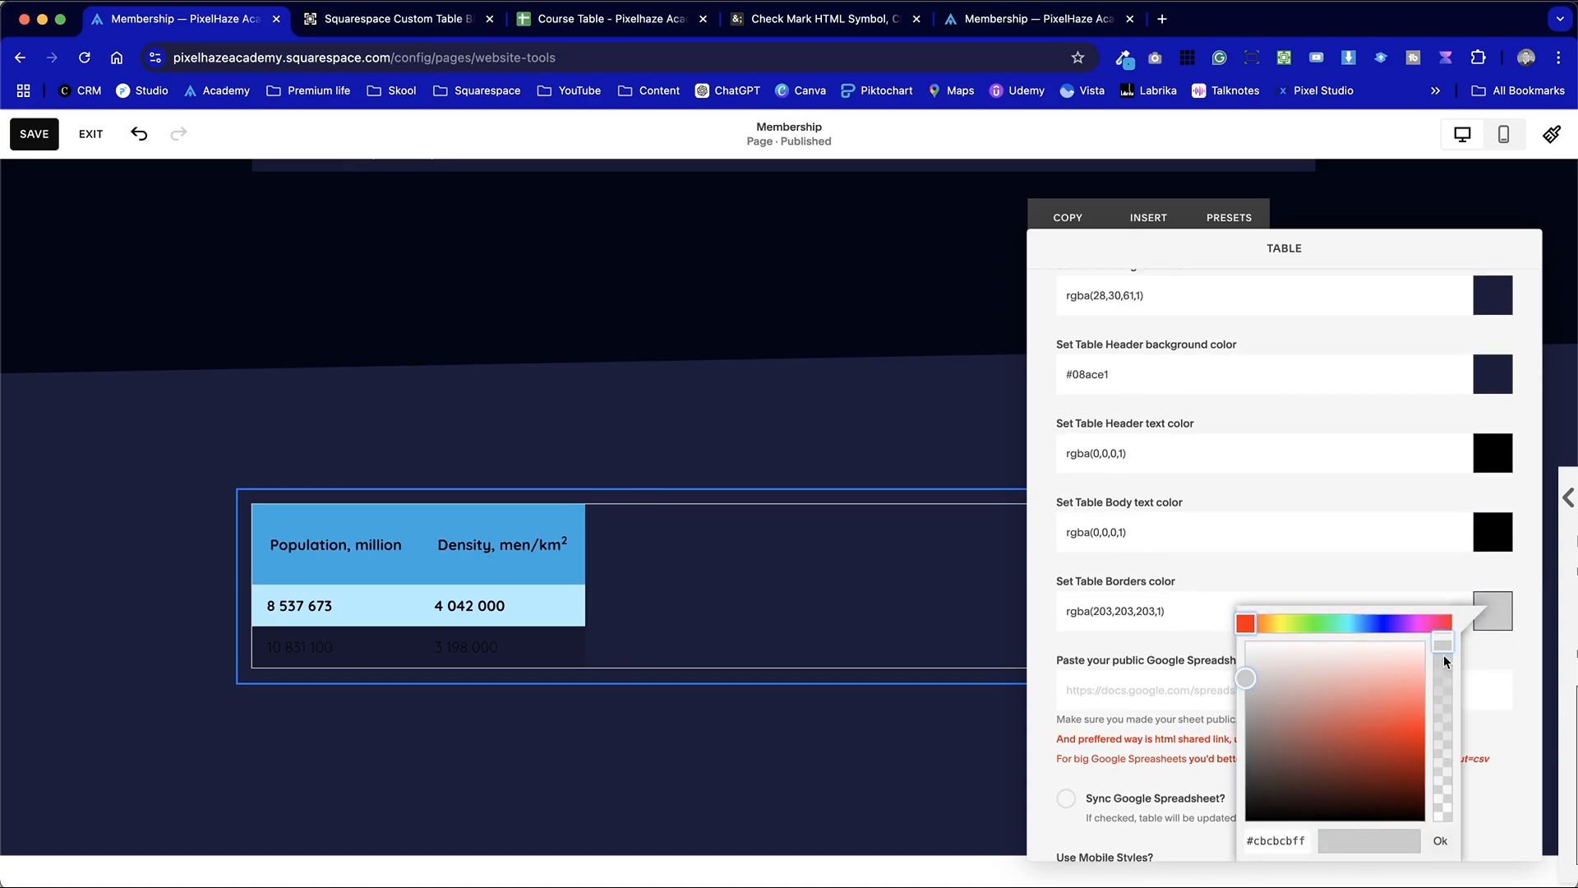
left_click_drag(1443, 652, 1441, 844)
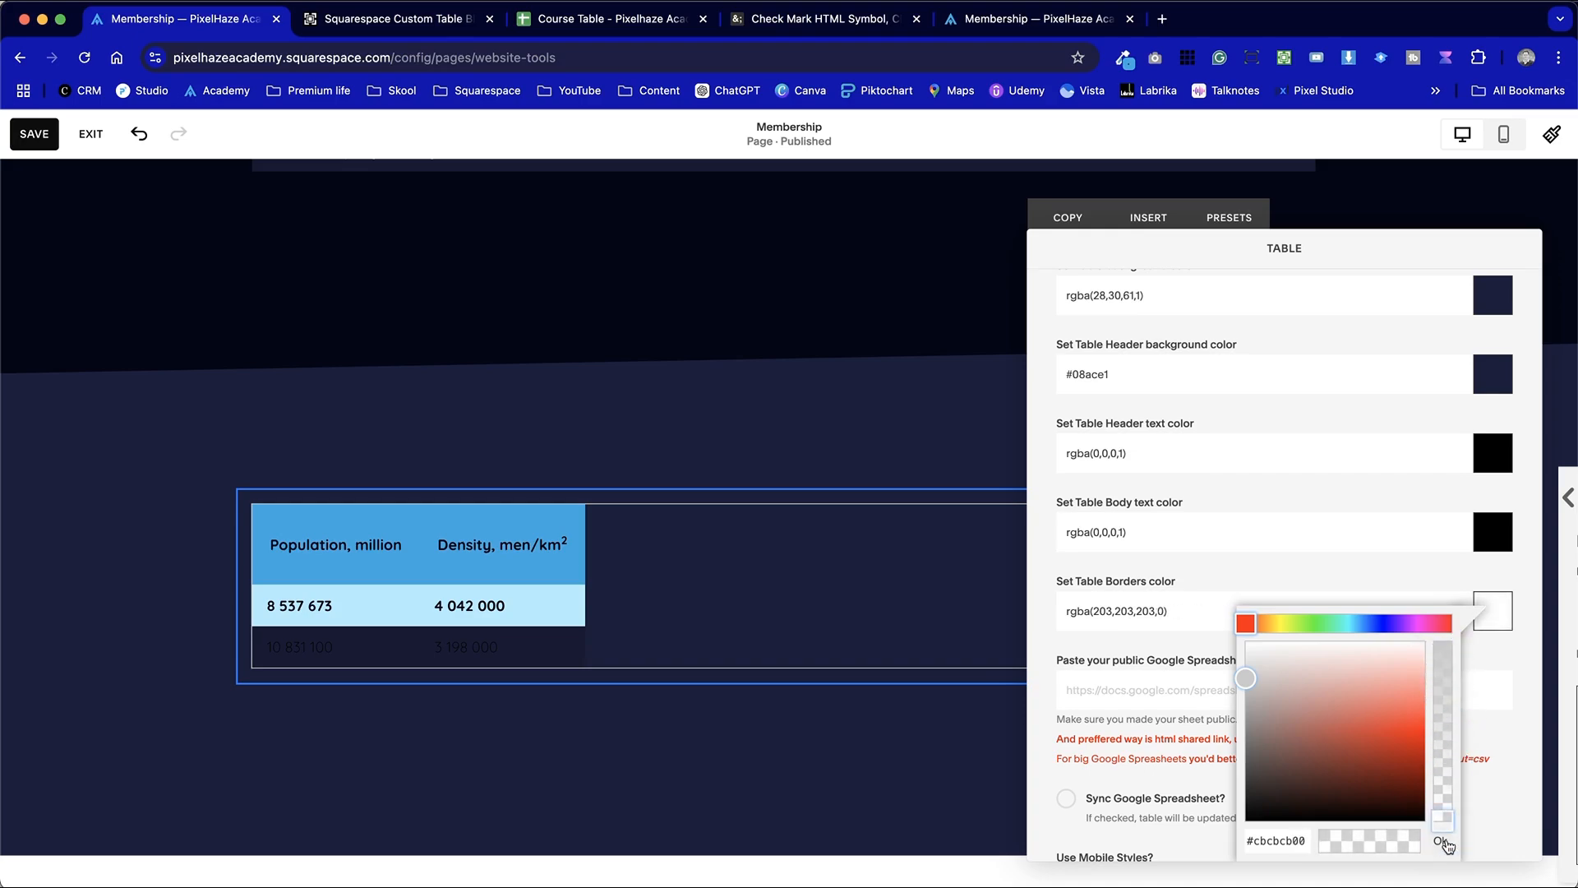
left_click(1441, 842)
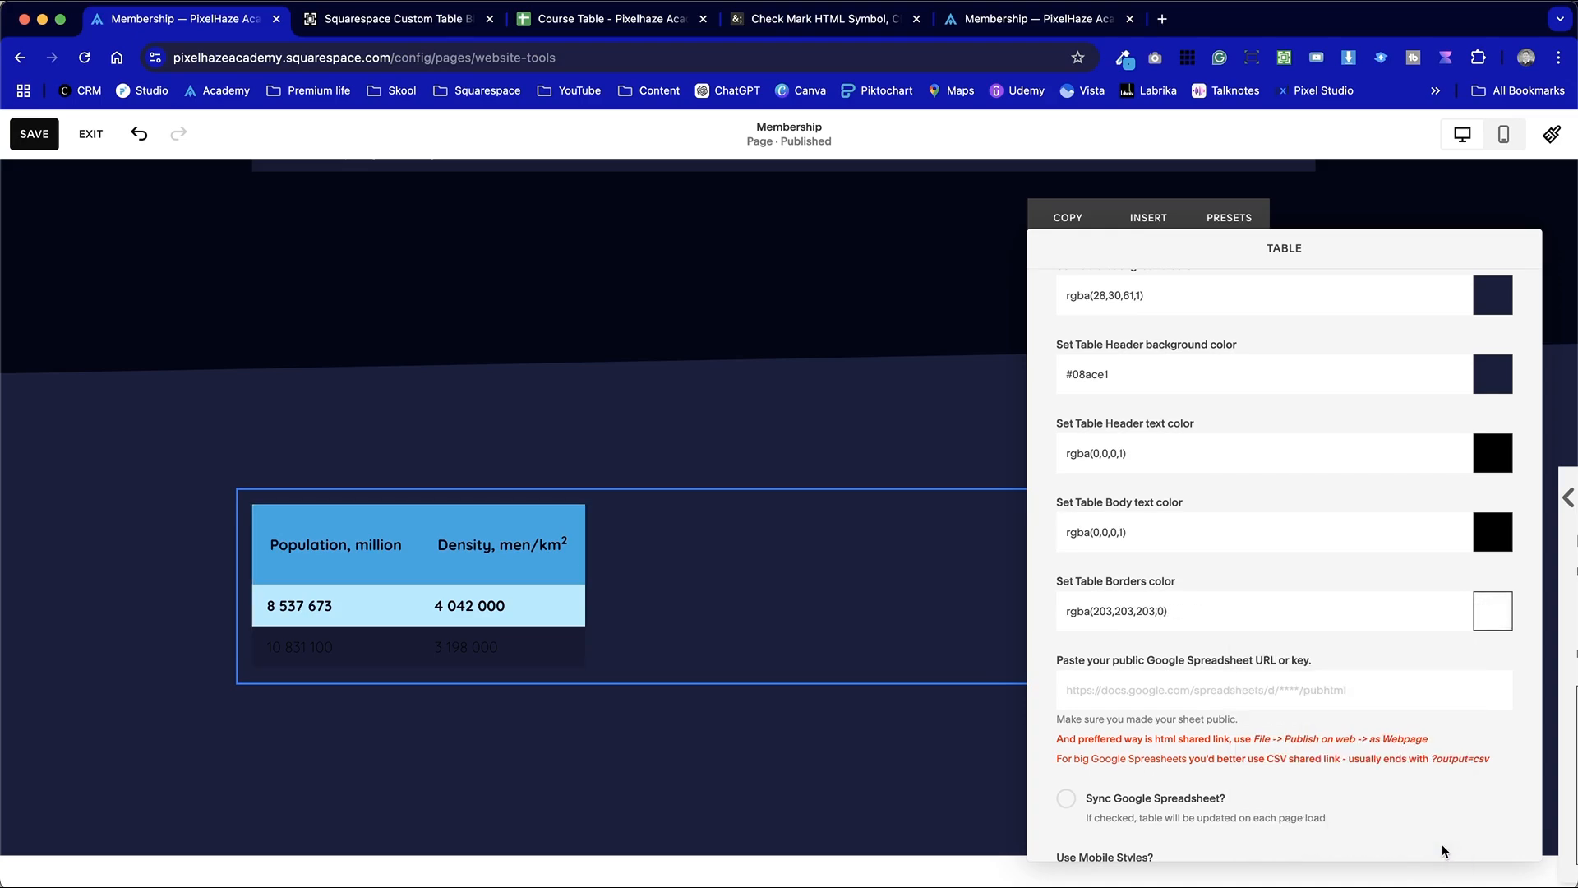
Set the new table's body text color to #fff
scroll(1224, 799, "up", 5)
triple_click(1148, 743)
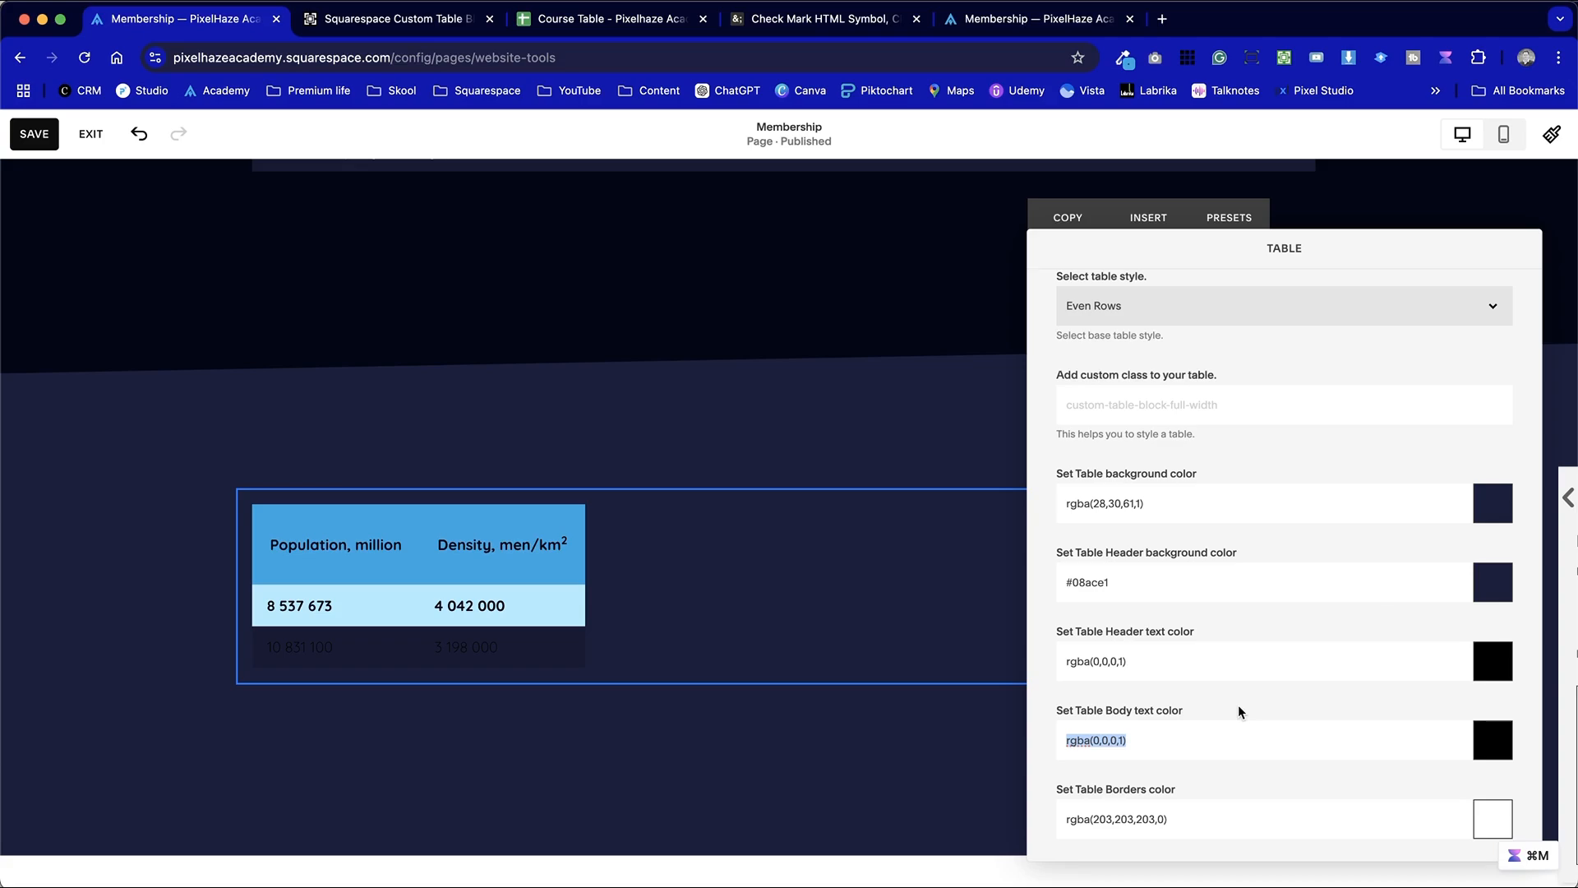
type("#fff")
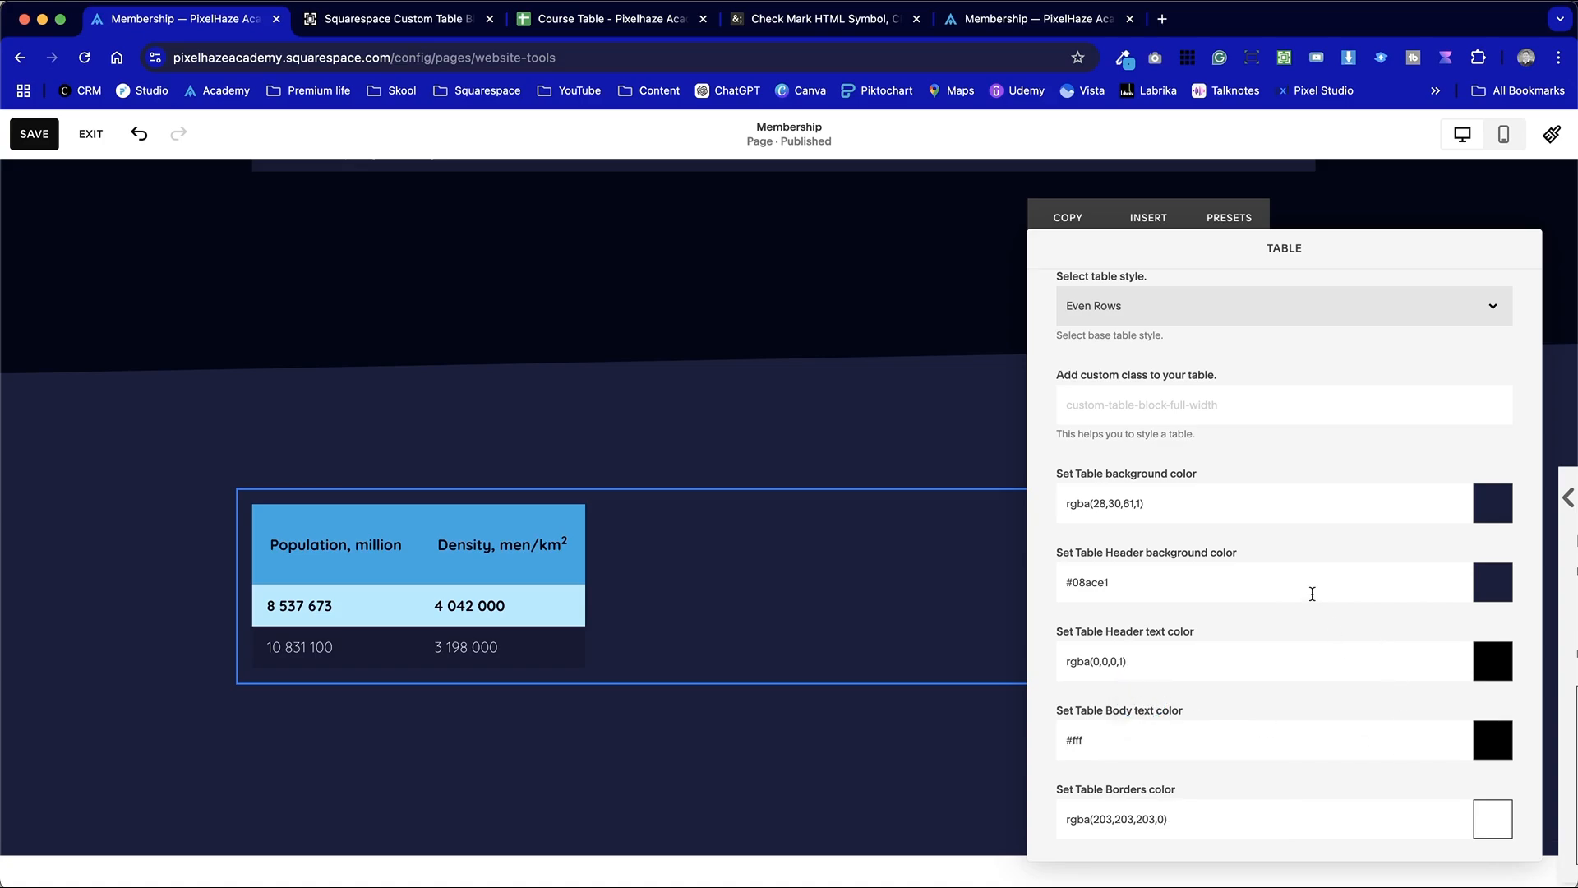
Add three rows named Washington, Kansas City and Chicago to the new table's data below Los Angeles
scroll(1147, 375, "up", 2)
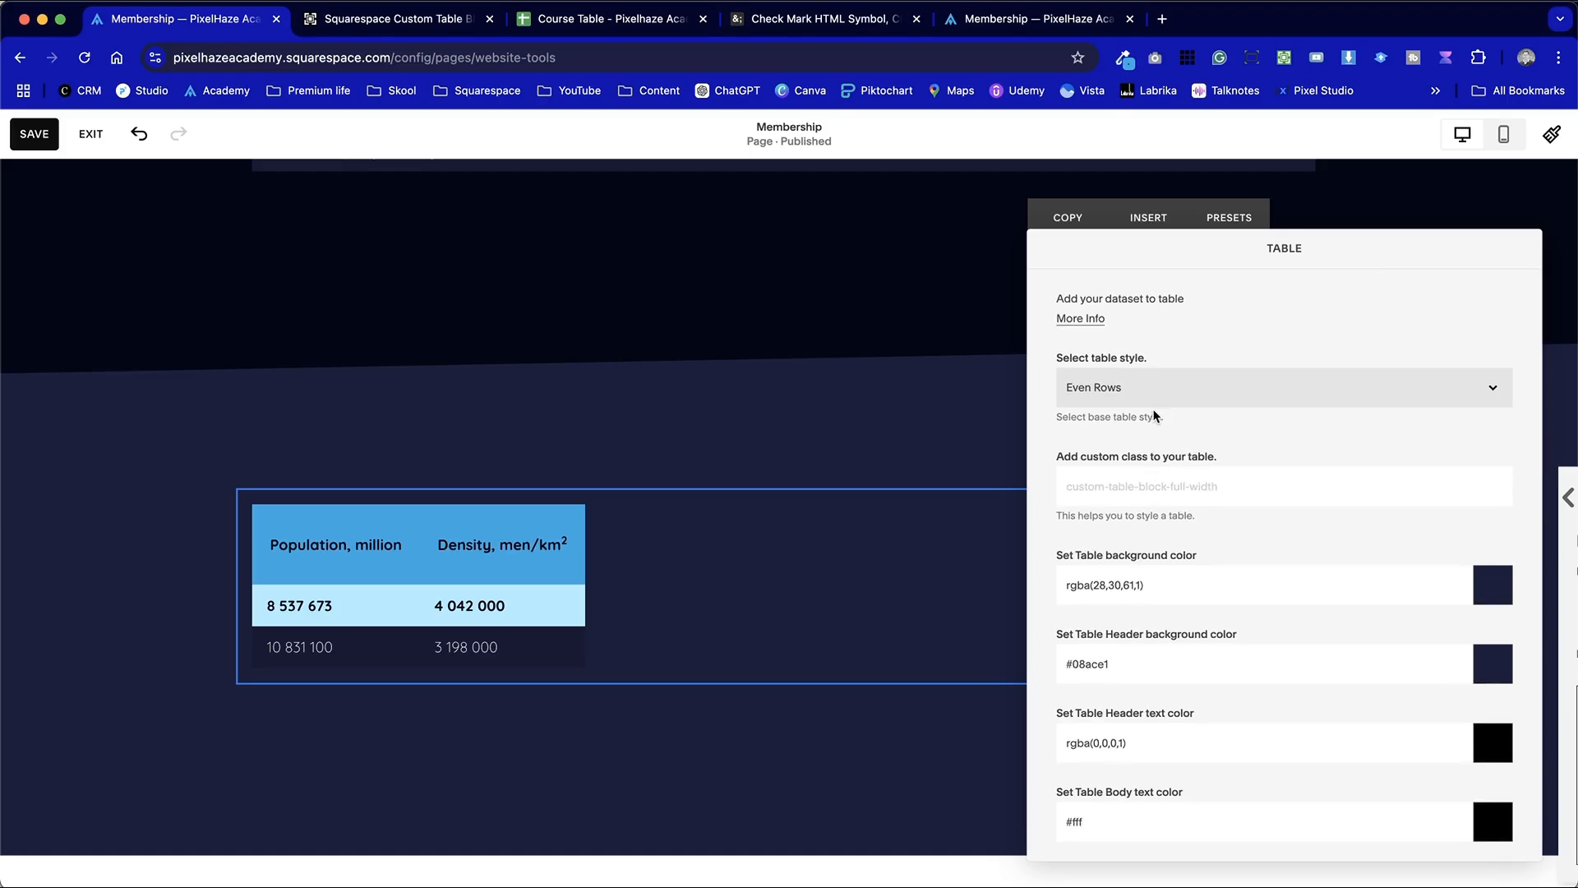
scroll(1156, 460, "down", 10)
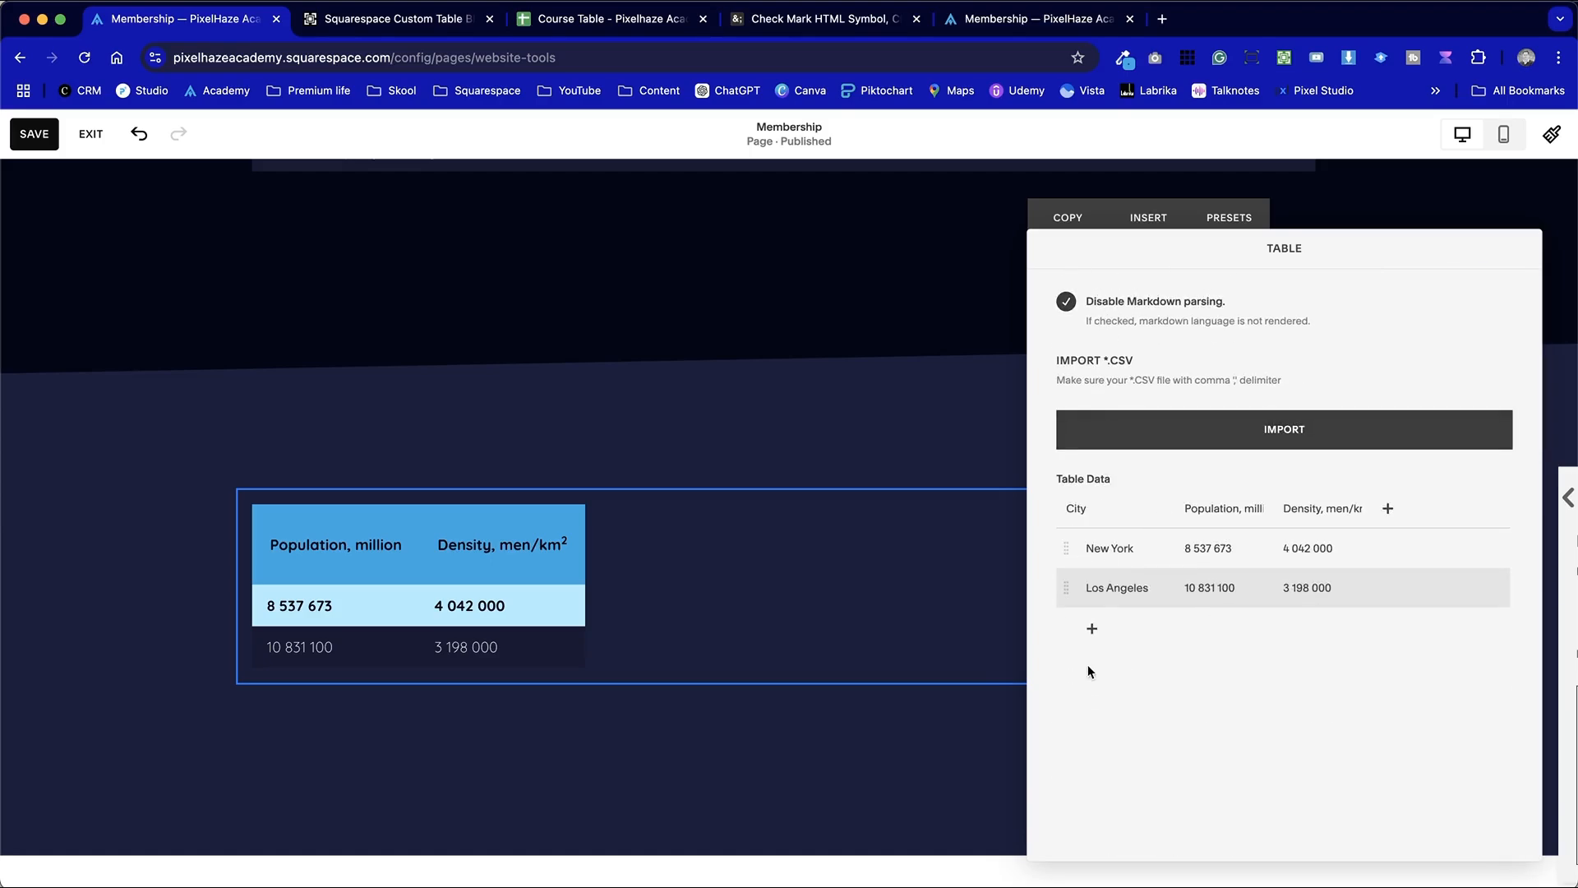
left_click(1093, 628)
double_click(1120, 584)
left_click(1120, 627)
type("Washington")
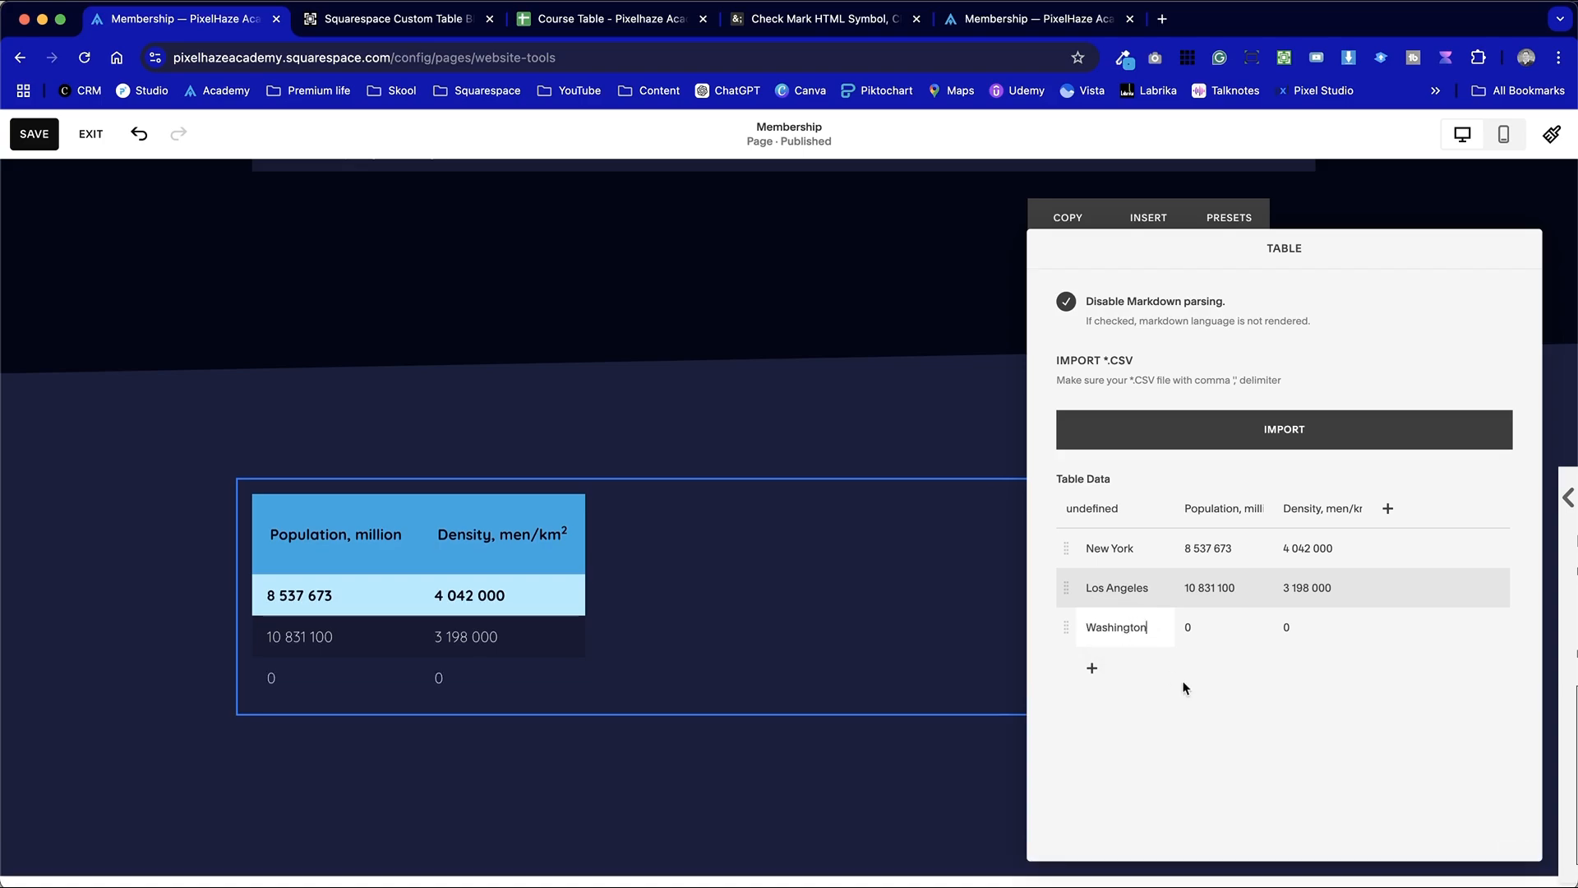
left_click(1091, 668)
left_click(1138, 674)
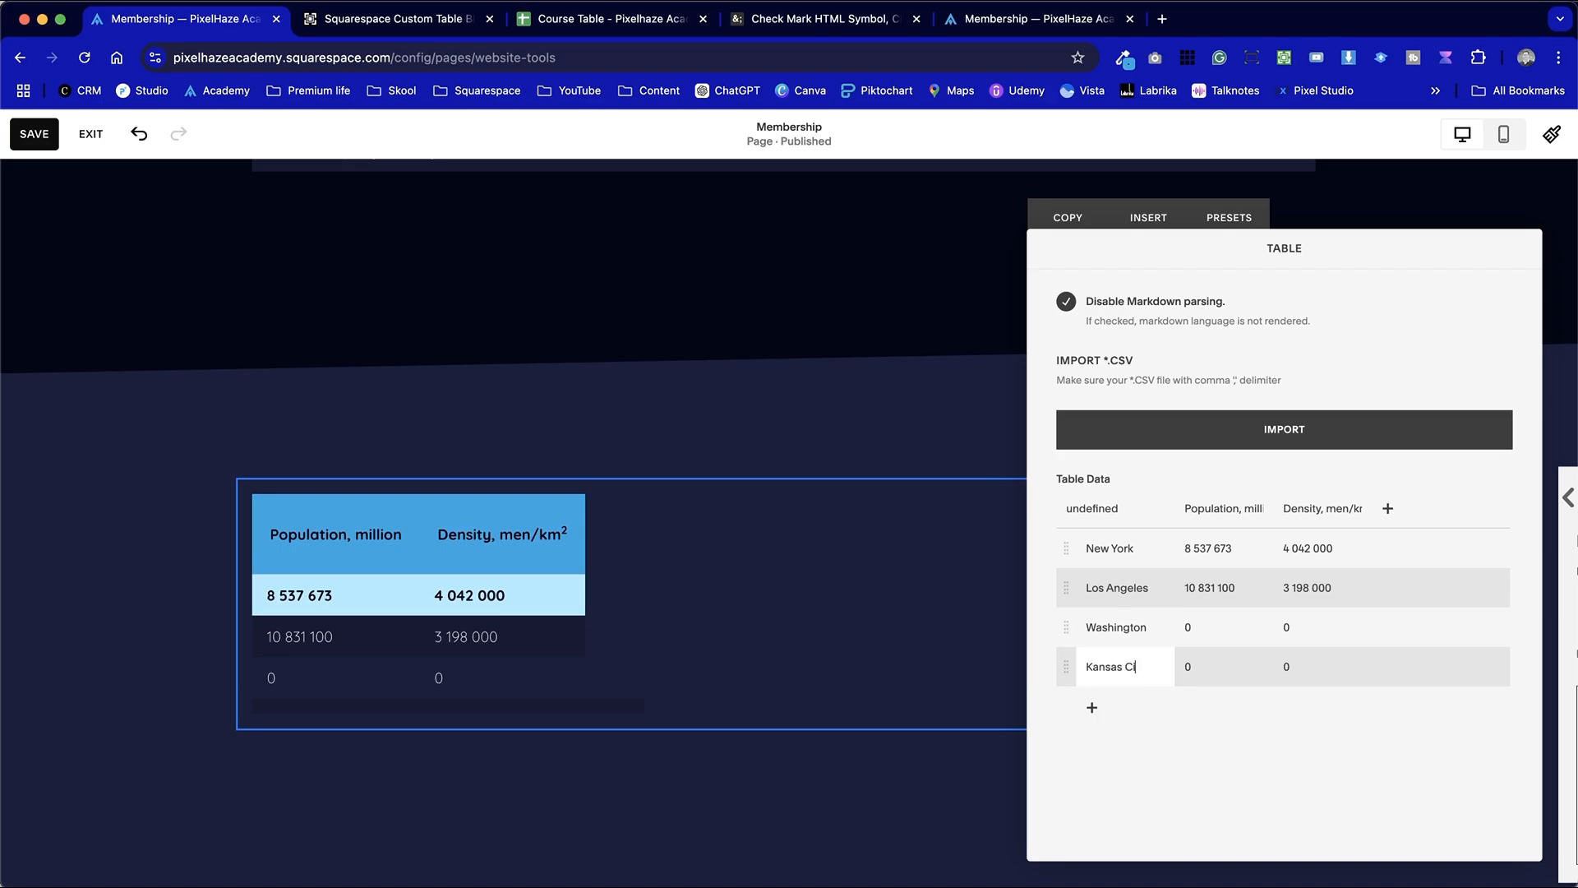
left_click(1091, 707)
left_click(1109, 705)
type("Chicago")
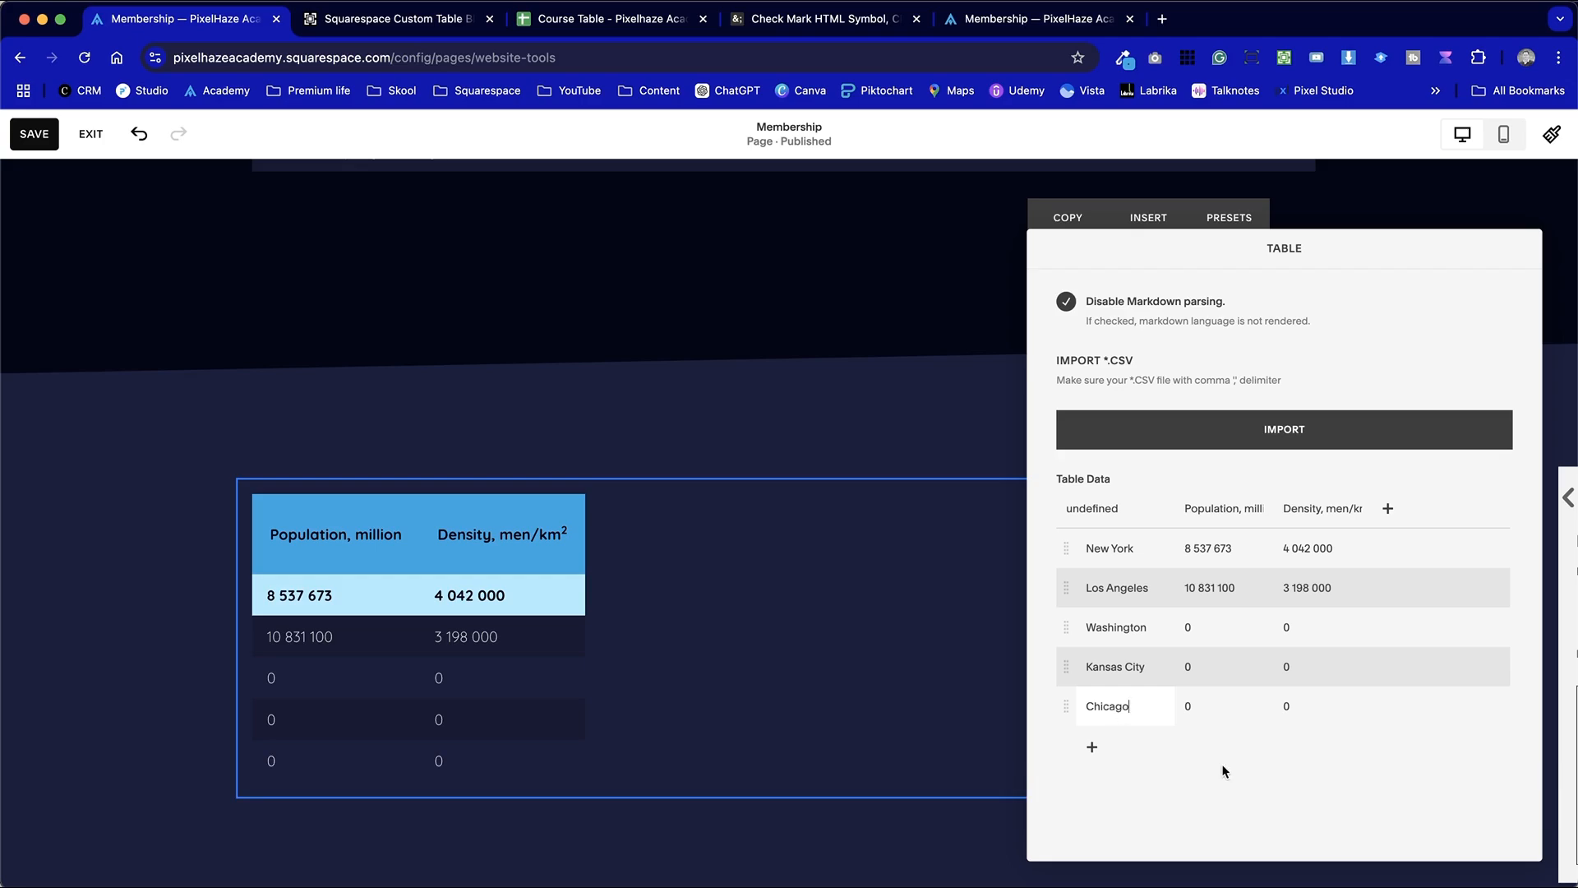
left_click(1225, 771)
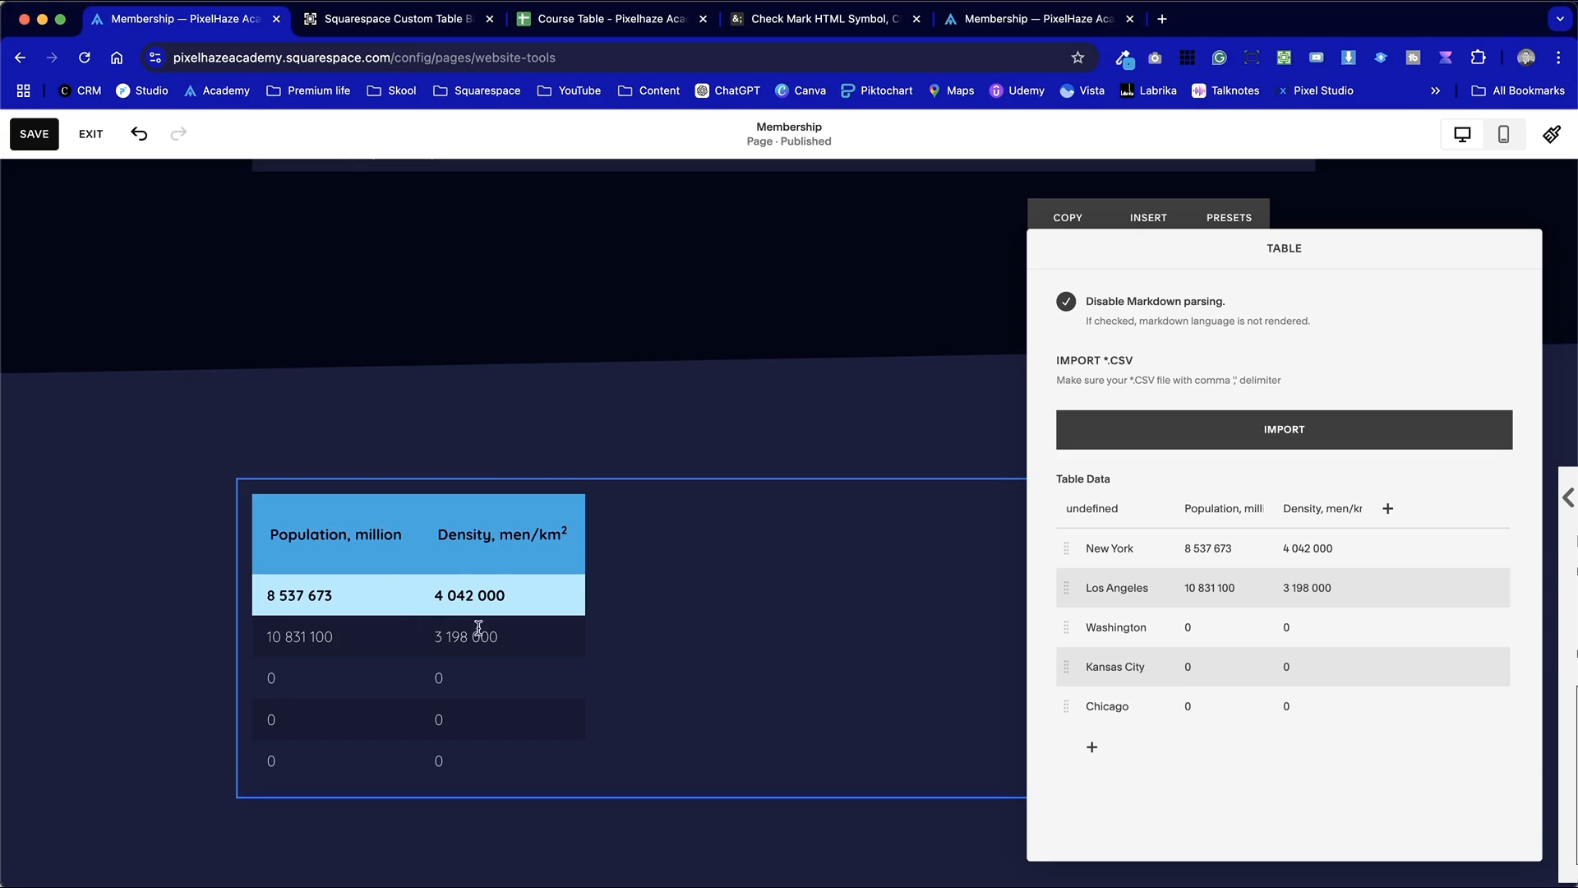
Close the table settings and delete the th:first-child { display: none; } lines from the code block below the Course Plans table
left_click(225, 451)
scroll(229, 455, "up", 5)
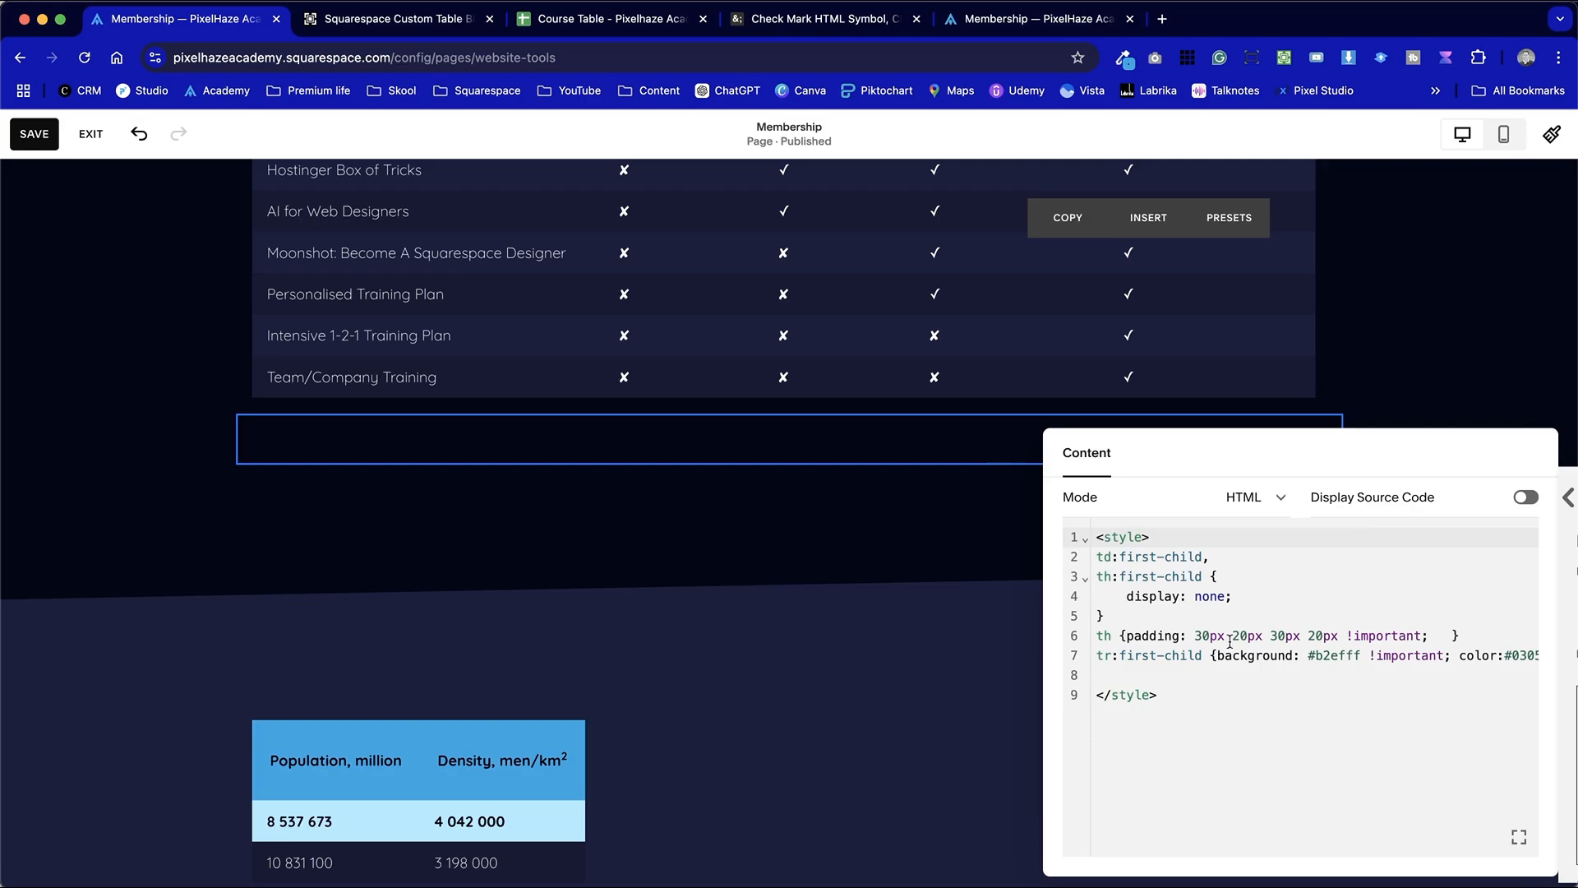
left_click_drag(1138, 617, 1093, 579)
key("BackSpace")
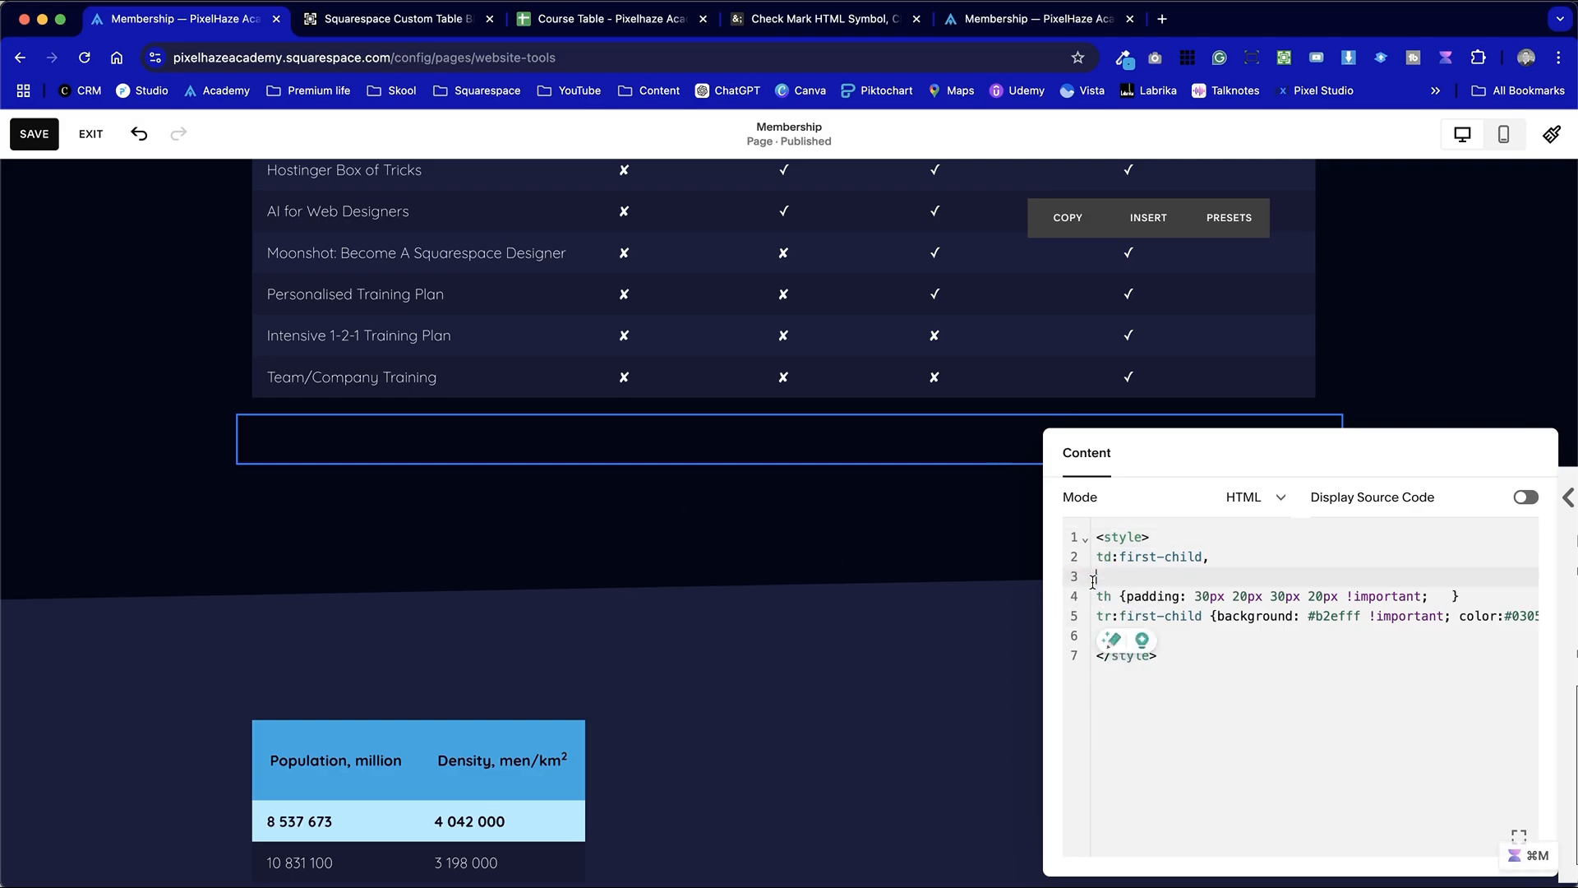
left_click(183, 349)
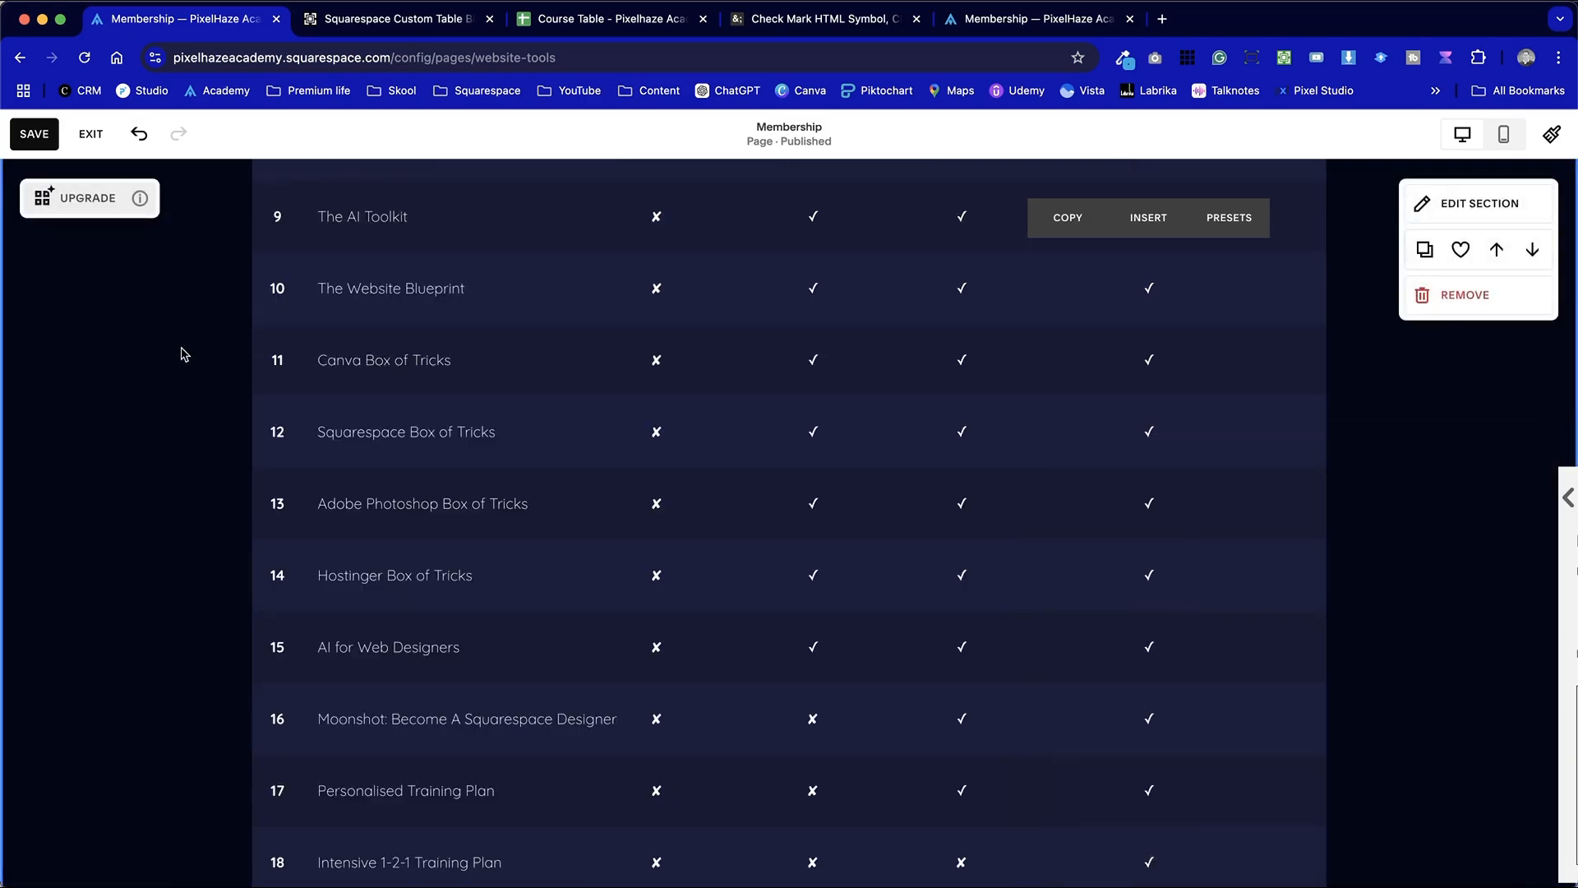
Examine the first column and row styling of the Course Plans table and of the new city table below it
scroll(240, 559, "up", 5)
scroll(240, 559, "up", 6)
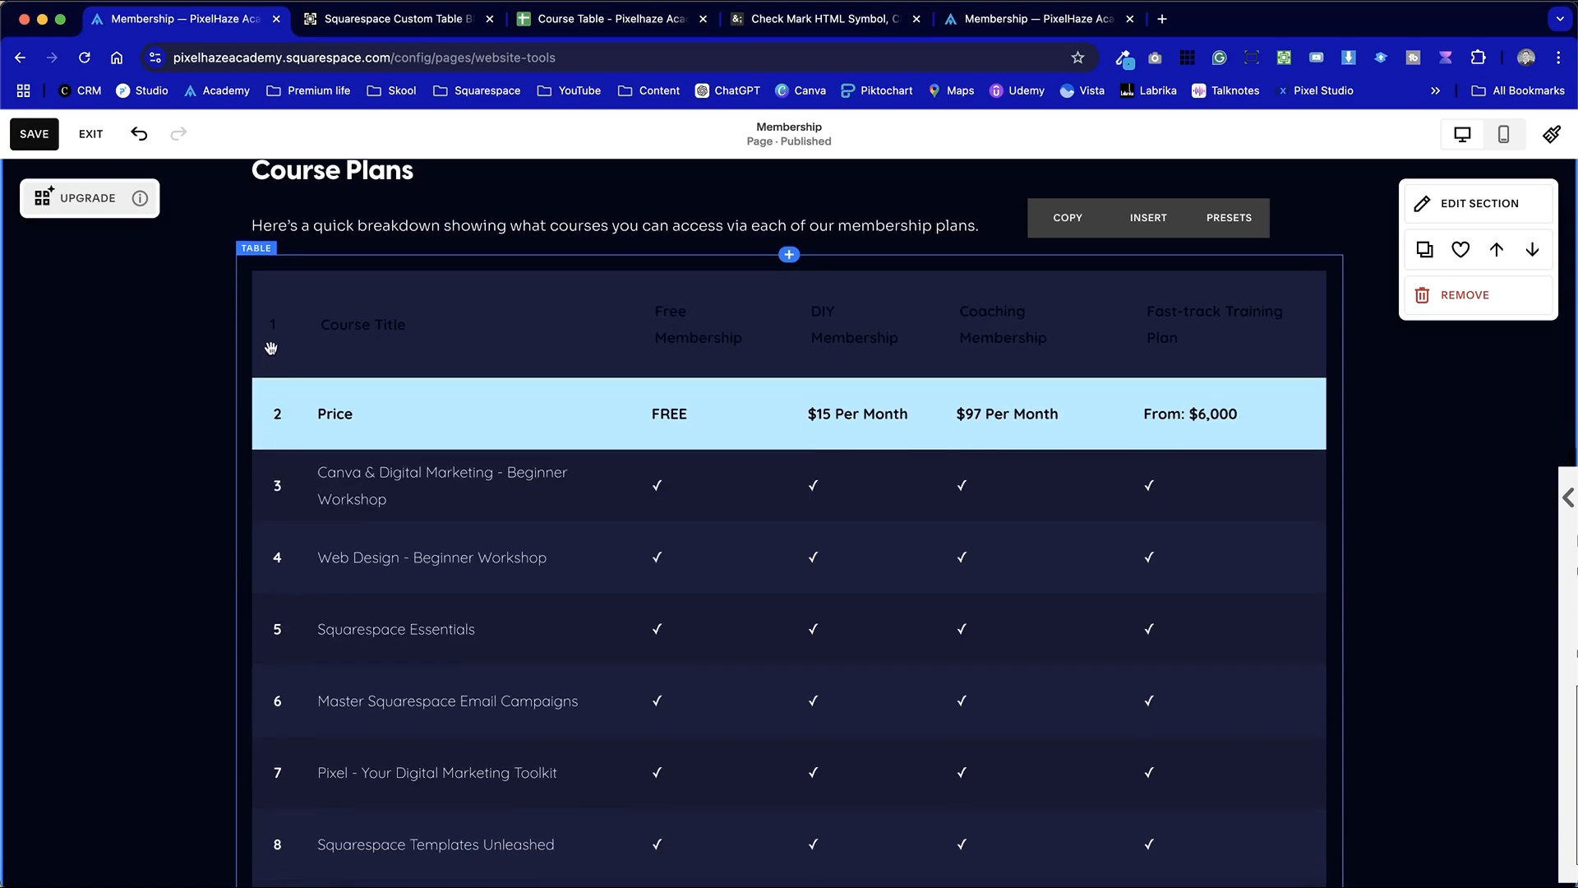
scroll(298, 863, "down", 15)
scroll(298, 863, "down", 9)
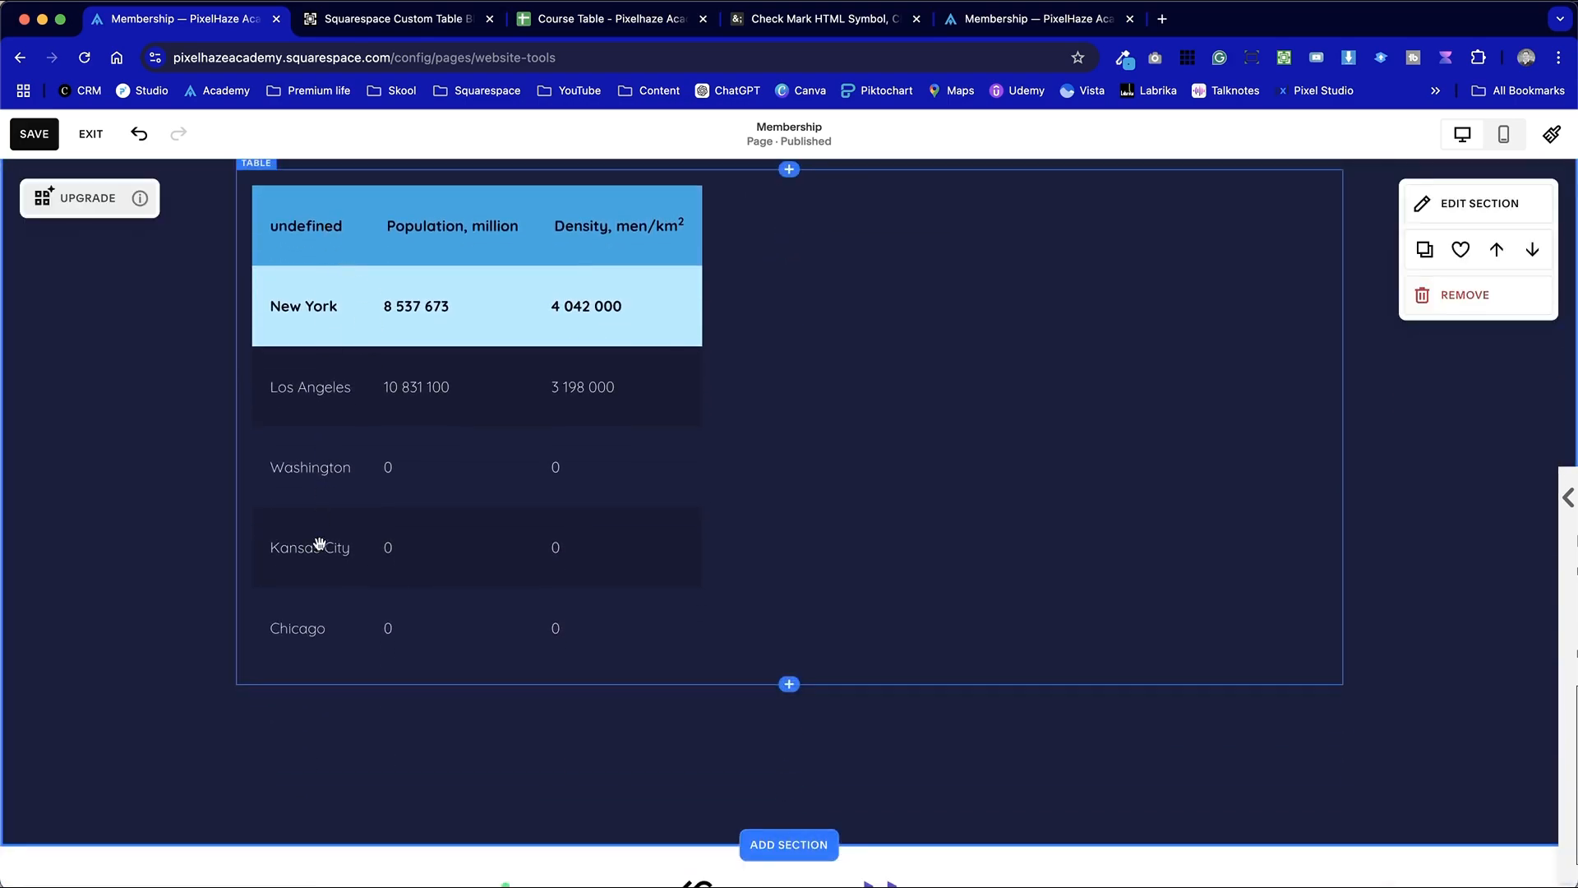
scroll(985, 603, "up", 1)
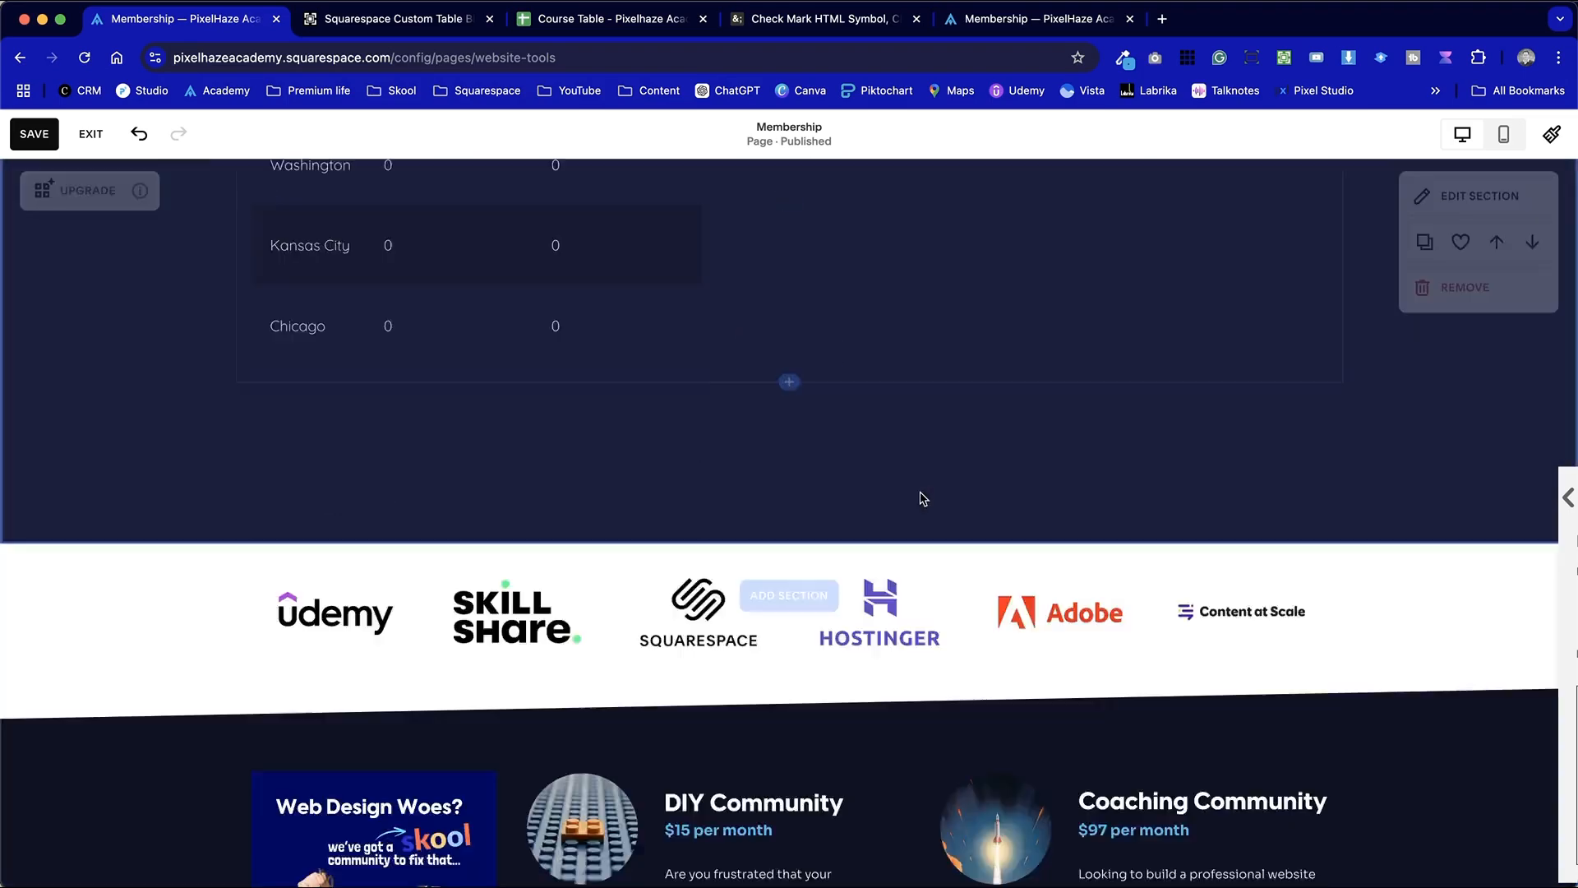
scroll(922, 497, "up", 5)
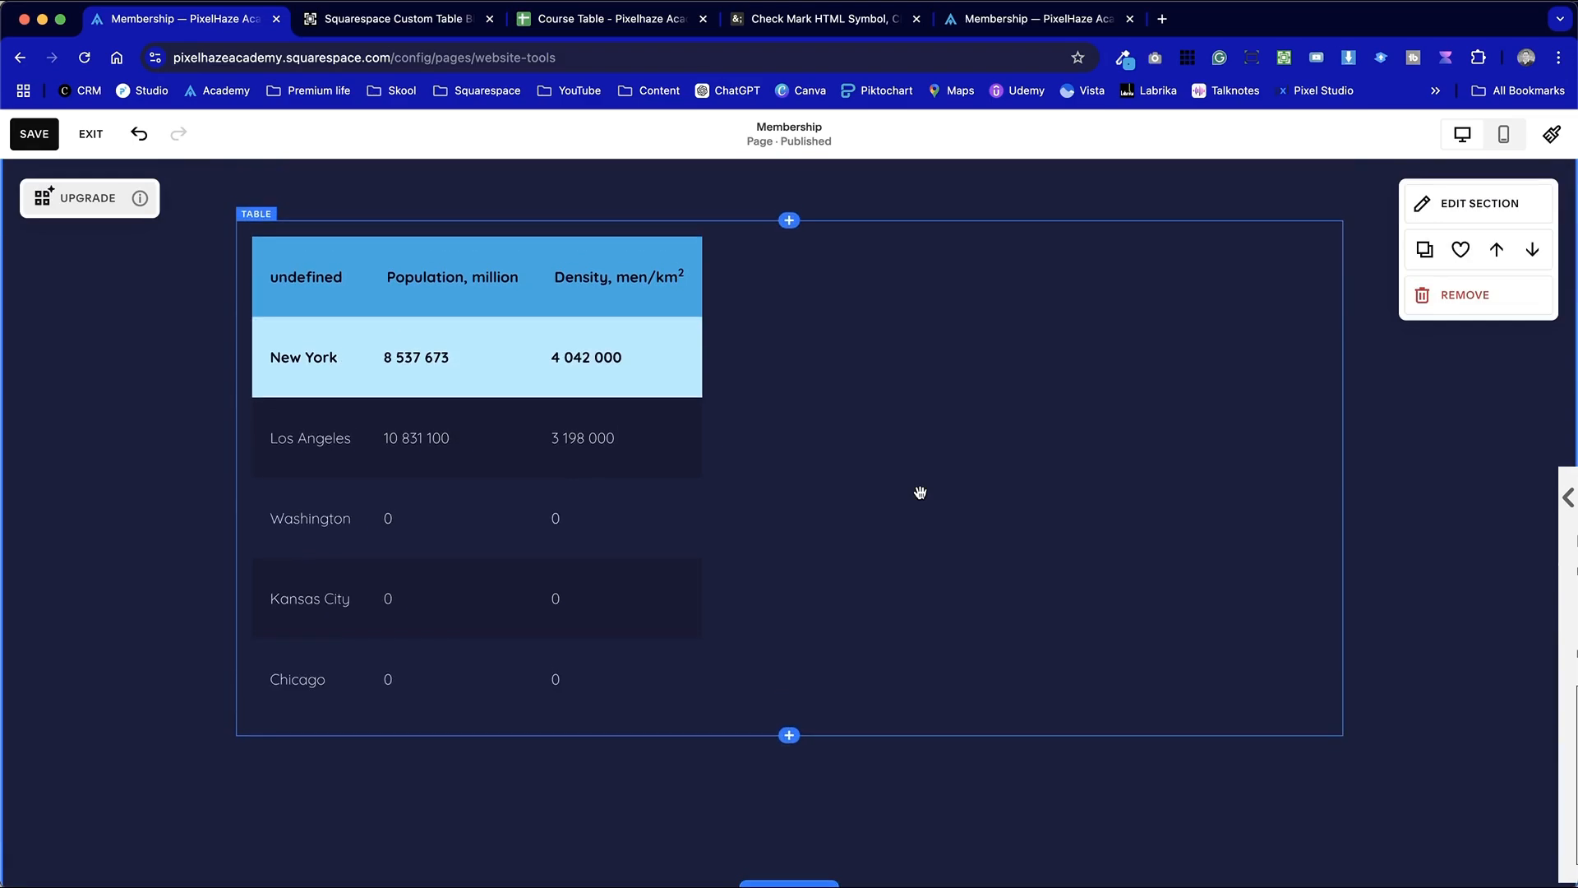